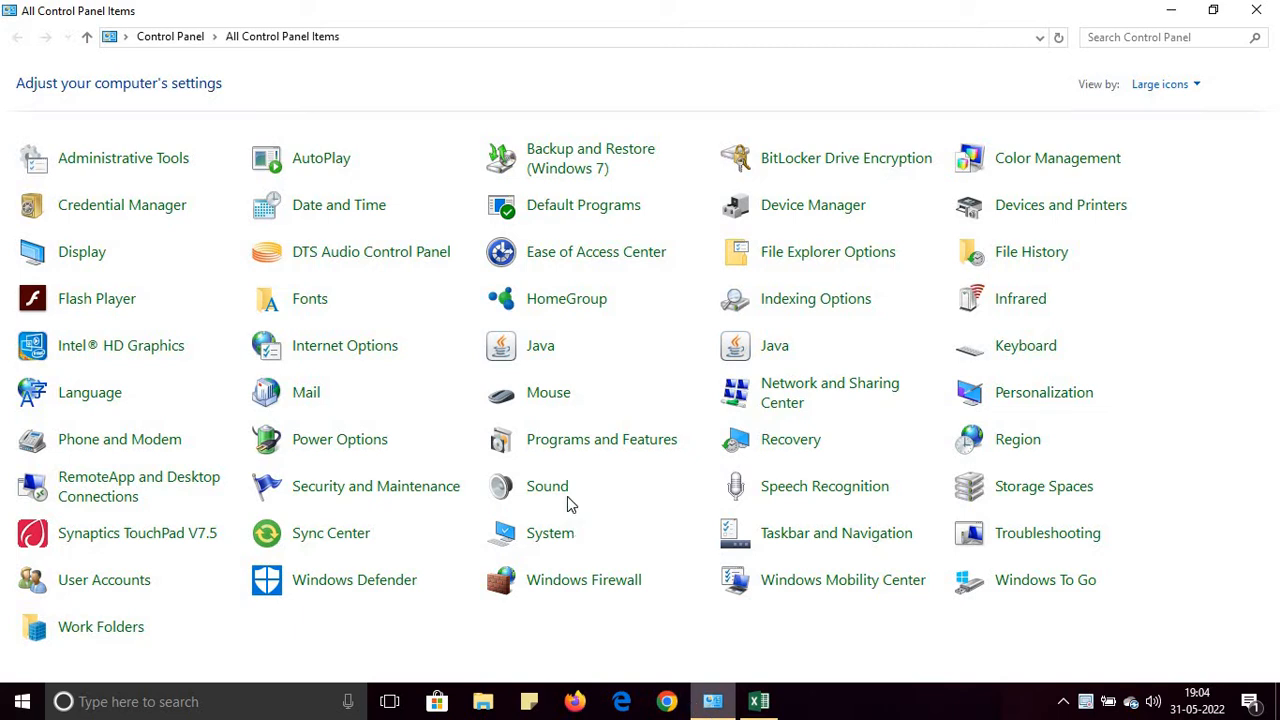
# - Check the date and time formats in the Region settings and return to the date2 workbook in Excel
pyautogui.click(1013, 450)
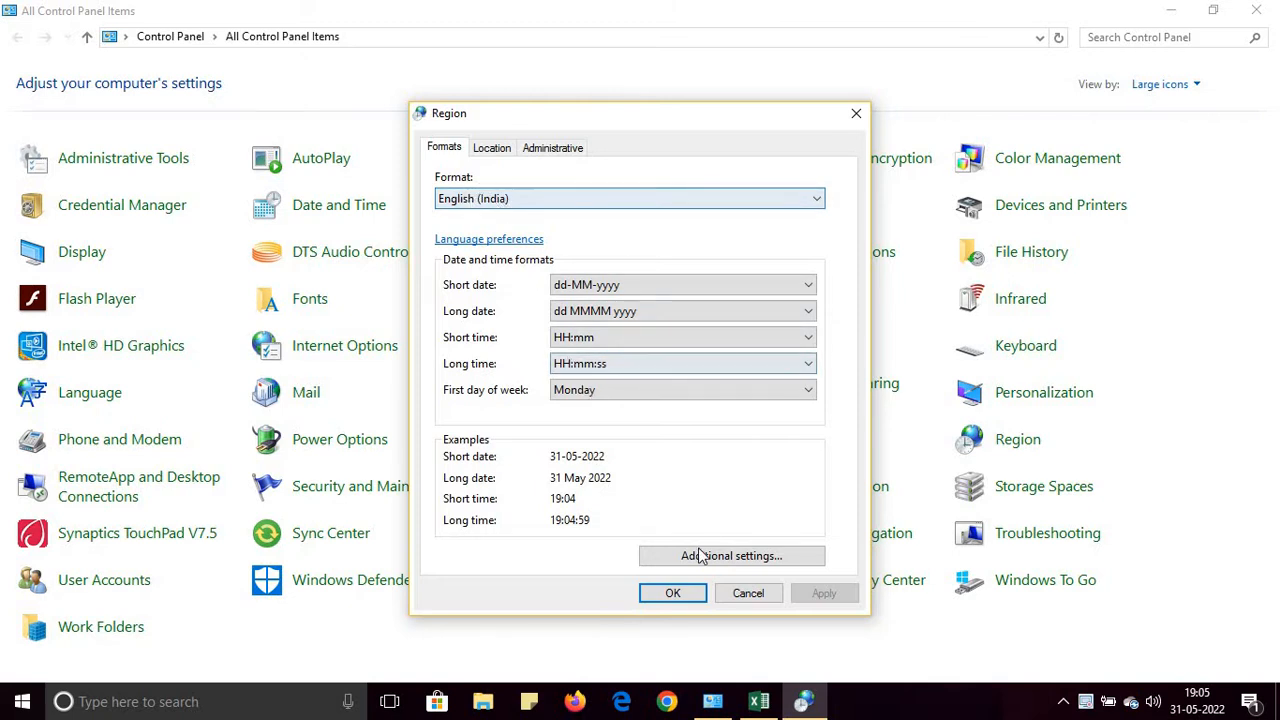
pyautogui.click(673, 594)
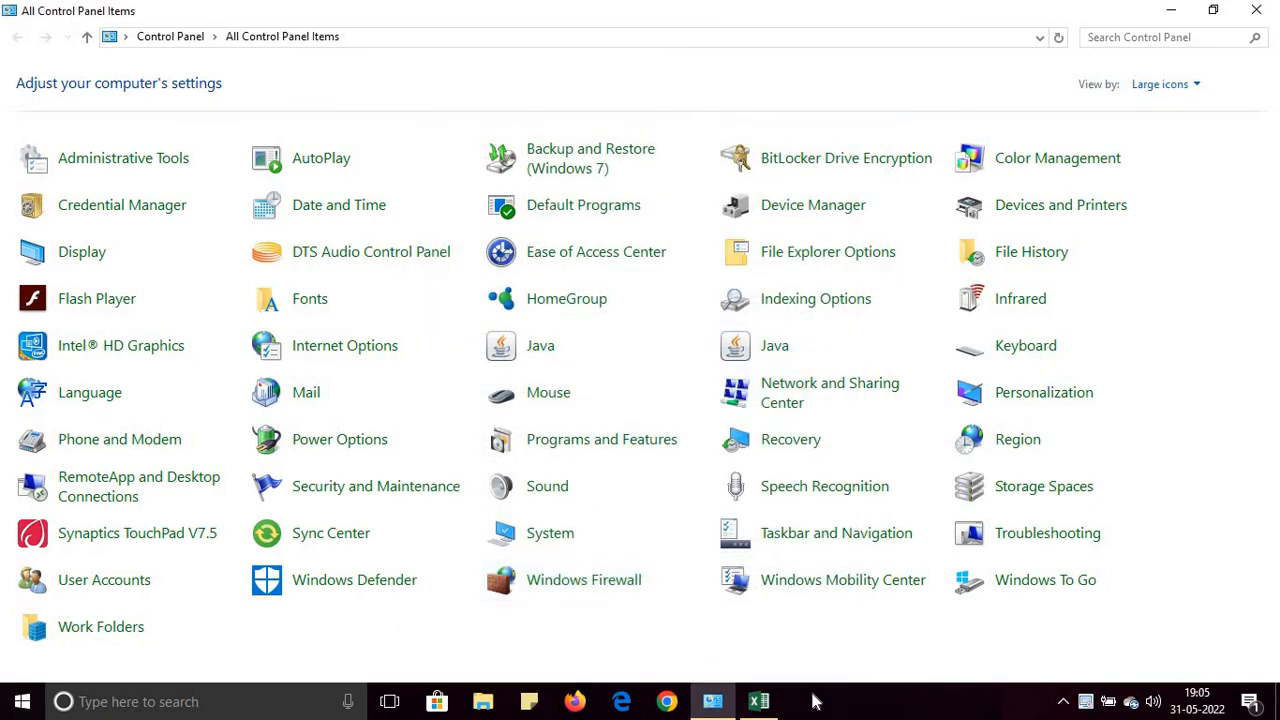
pyautogui.click(1175, 18)
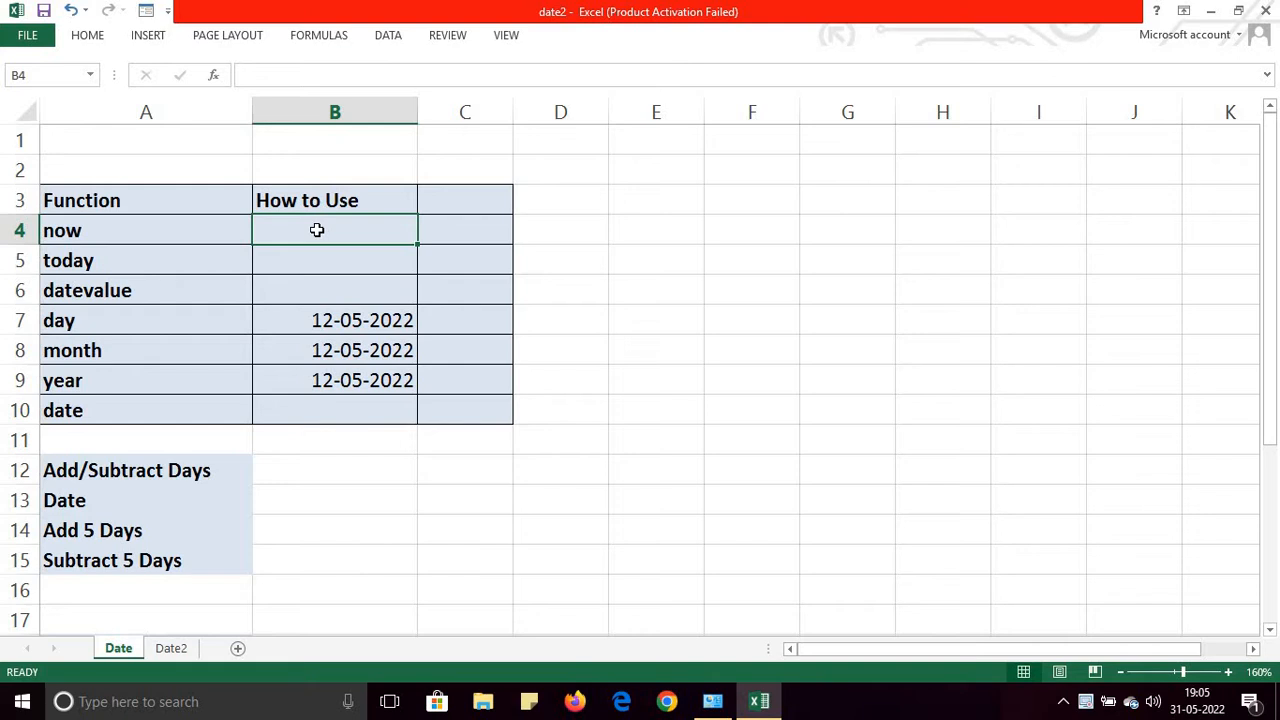
# - Enter the formula =NOW() in cell B4 of the now row
pyautogui.write('=')
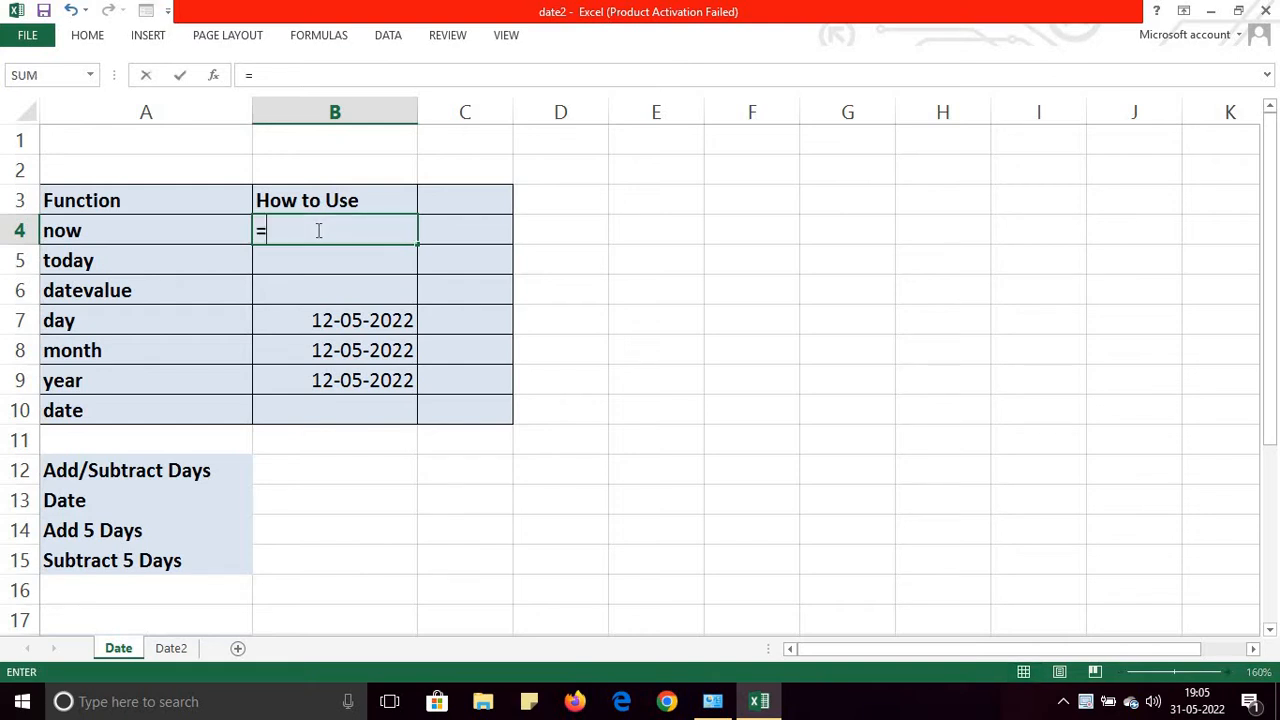
pyautogui.write('now')
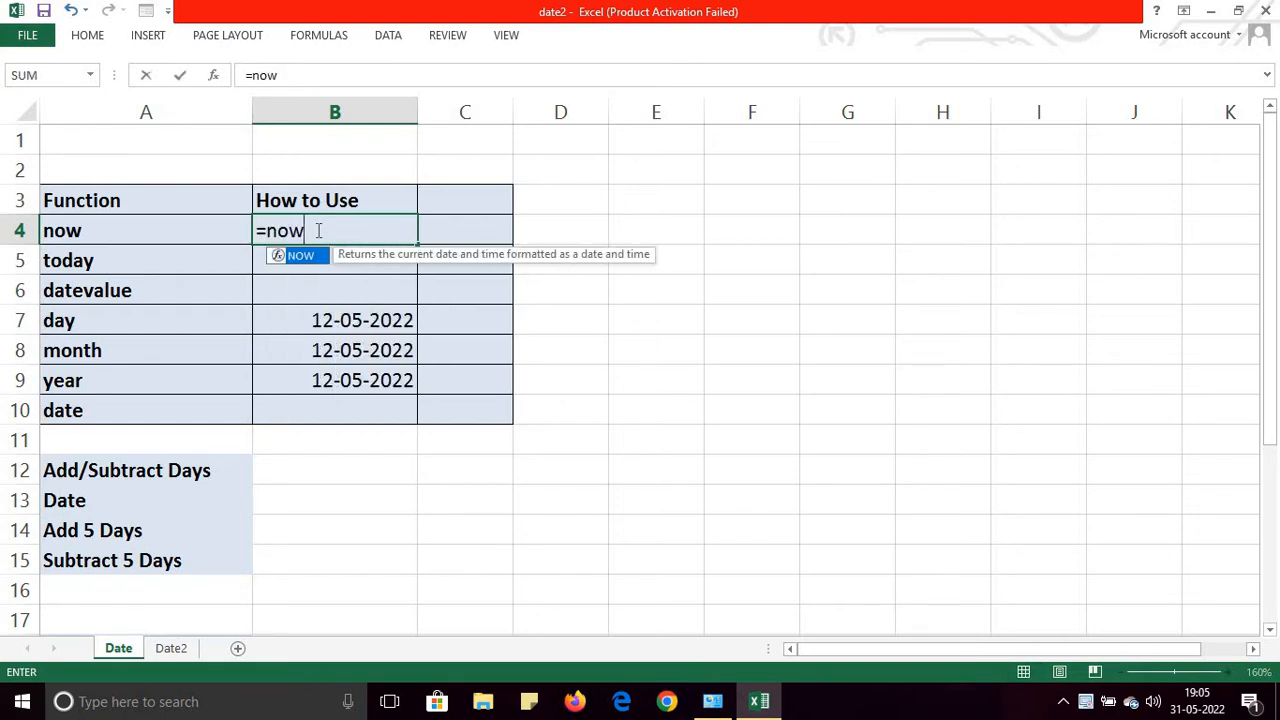
pyautogui.write('()')
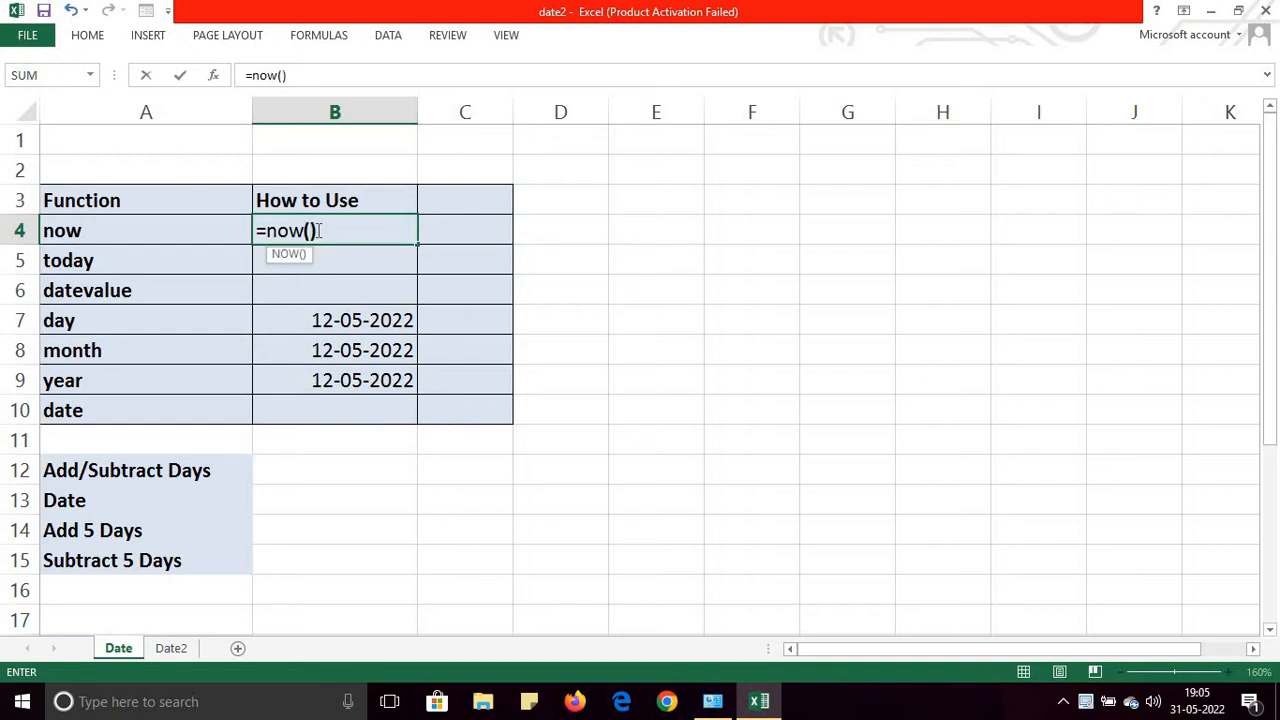
pyautogui.press('Return')
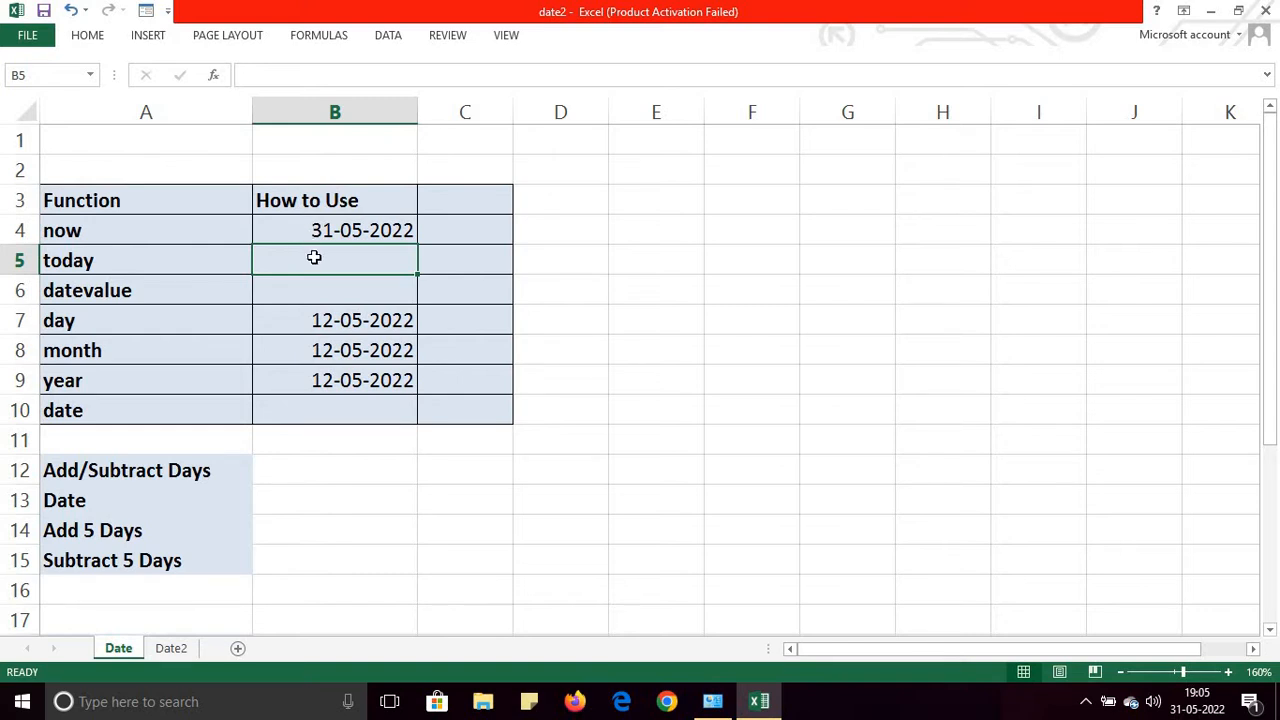
# - Enter the formula =TODAY() in cell B5 of the today row
pyautogui.write('=tod')
pyautogui.press('Tab')
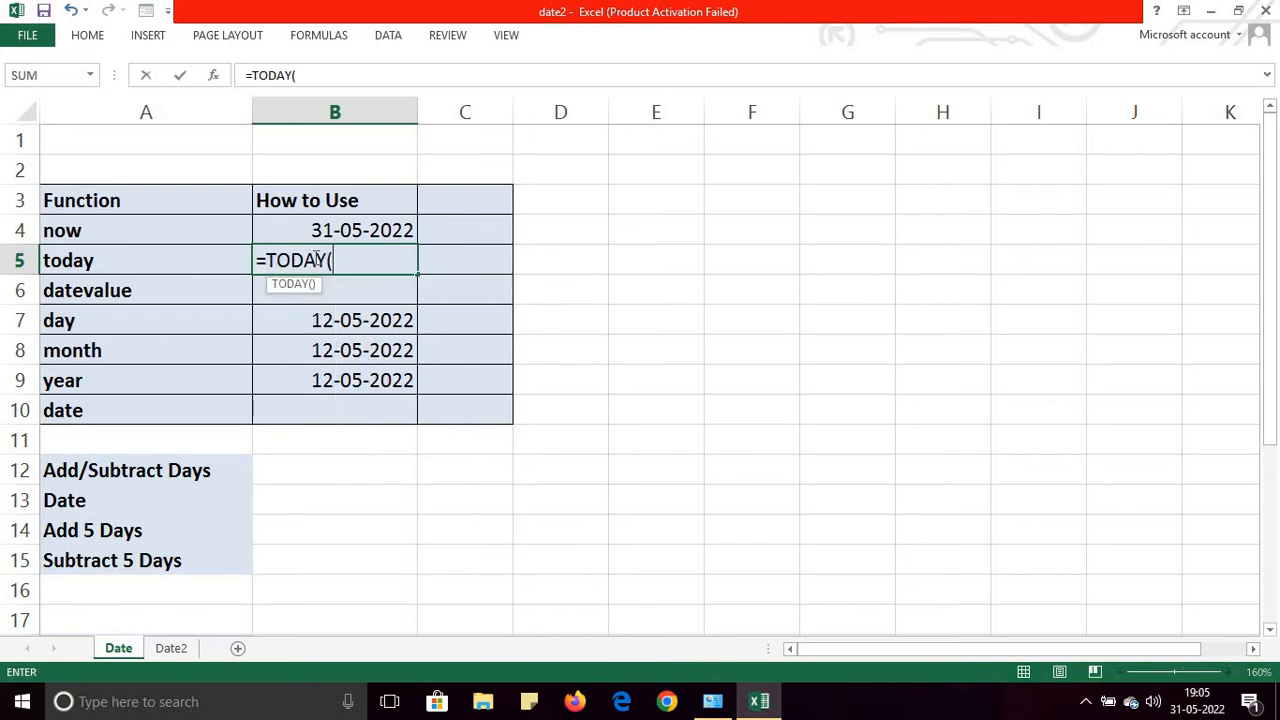
pyautogui.write(')')
pyautogui.press('Return')
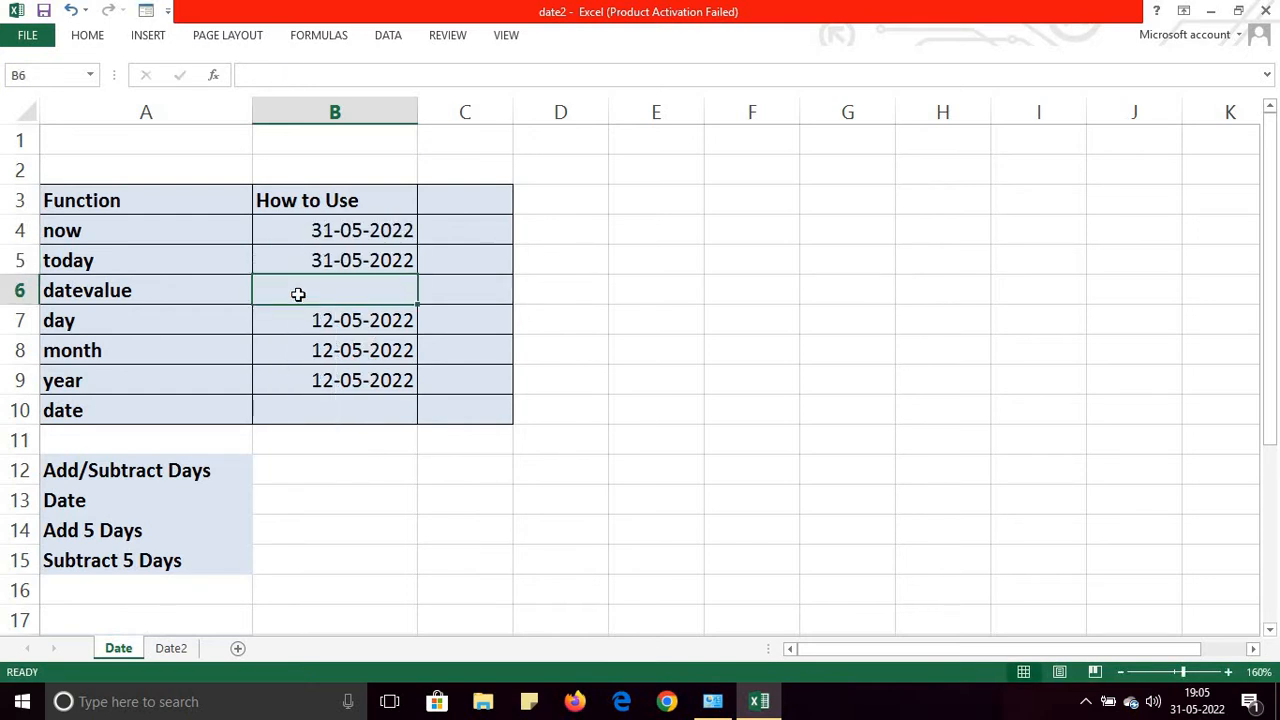
# - Widen column B to about three times its fitted width and enter =DATEVALUE("1/1/1900") in cell B6
pyautogui.doubleClick(418, 110)
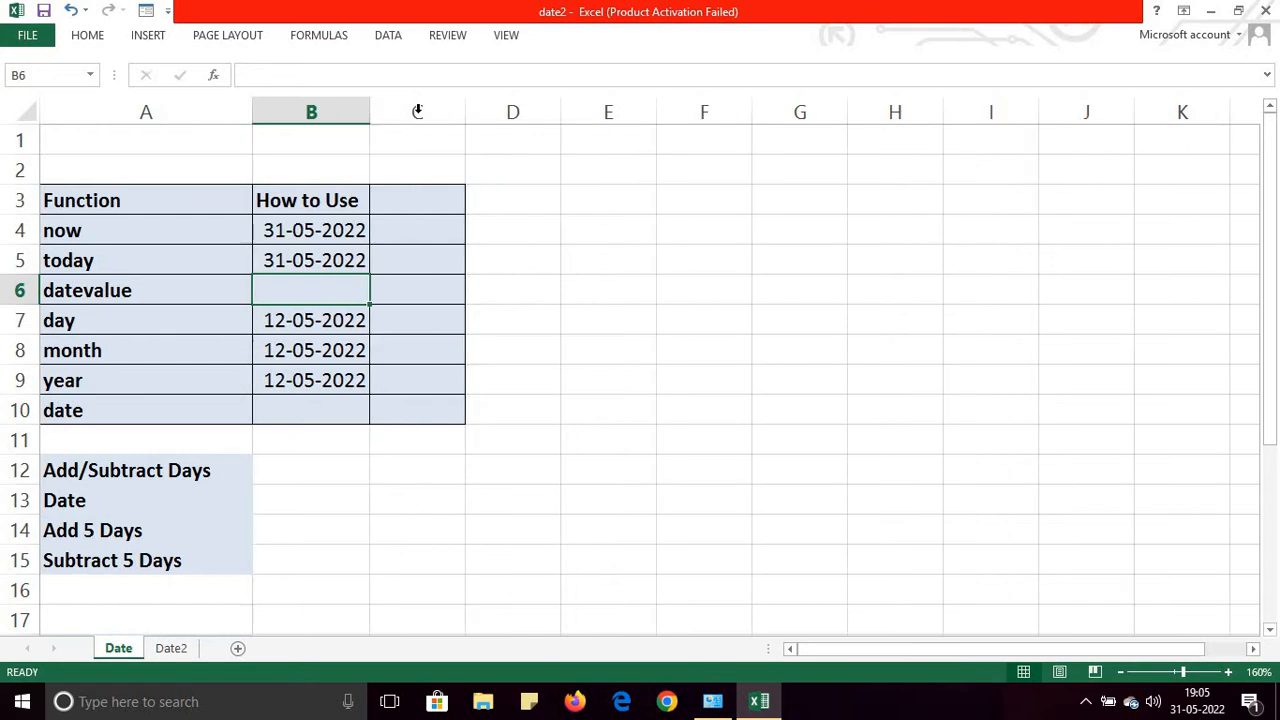
pyautogui.moveTo(372, 111); pyautogui.dragTo(606, 177)
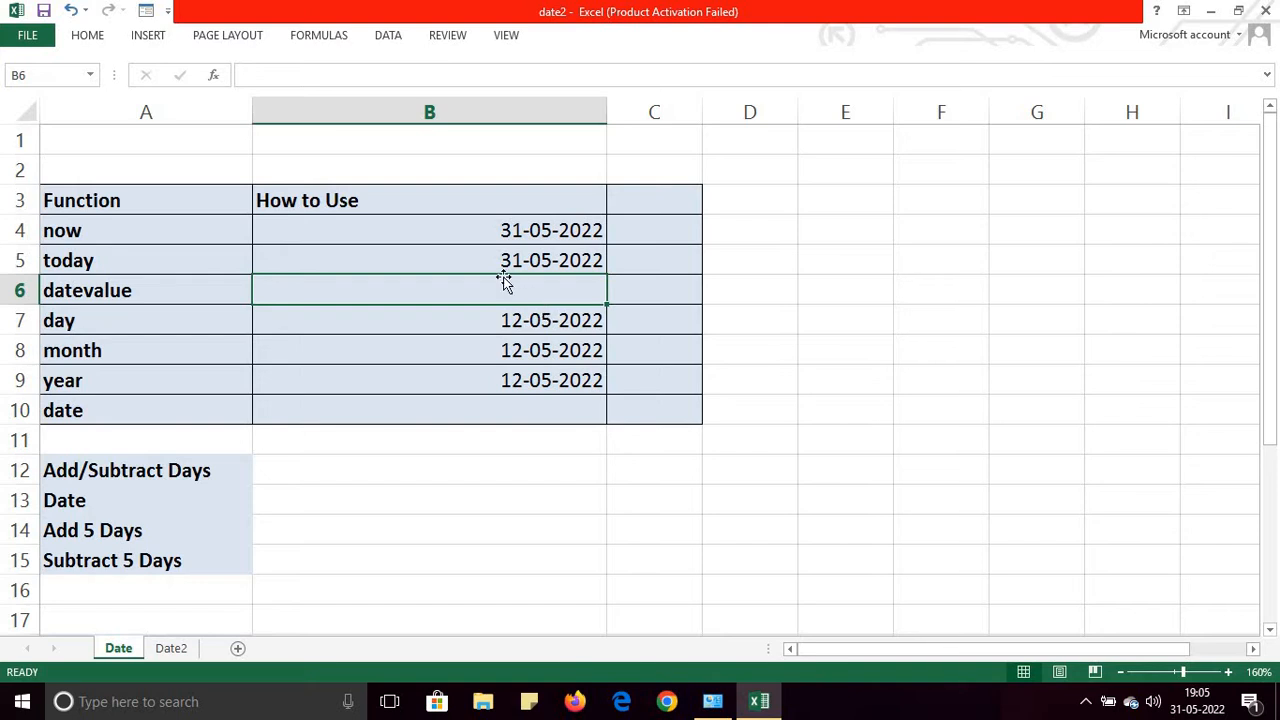
pyautogui.write('=date')
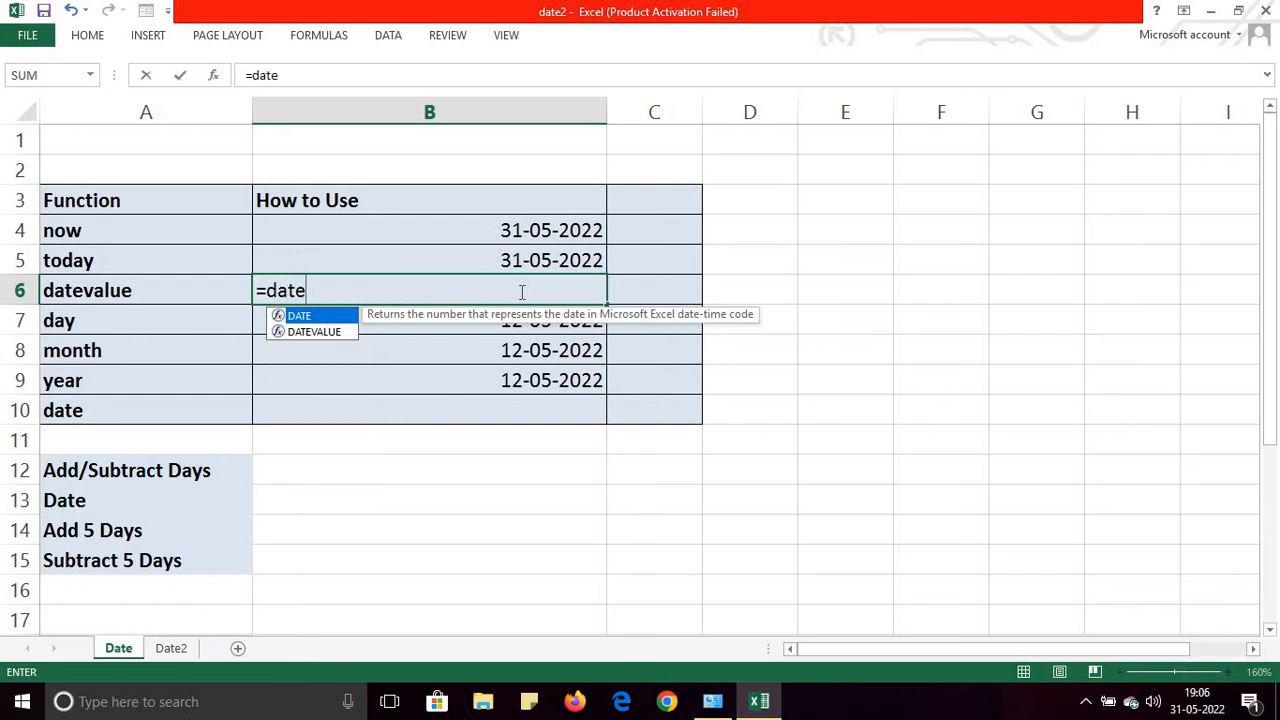
pyautogui.press('Down')
pyautogui.press('Tab')
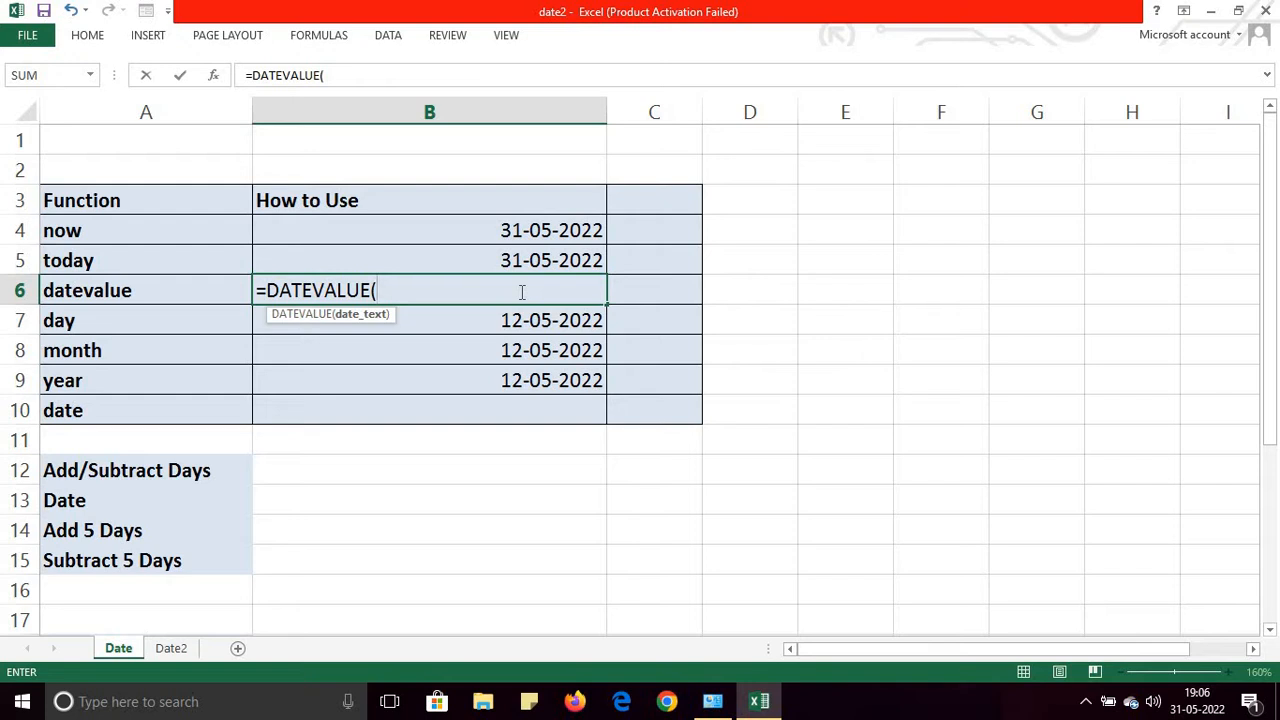
pyautogui.write('"1/1/1')
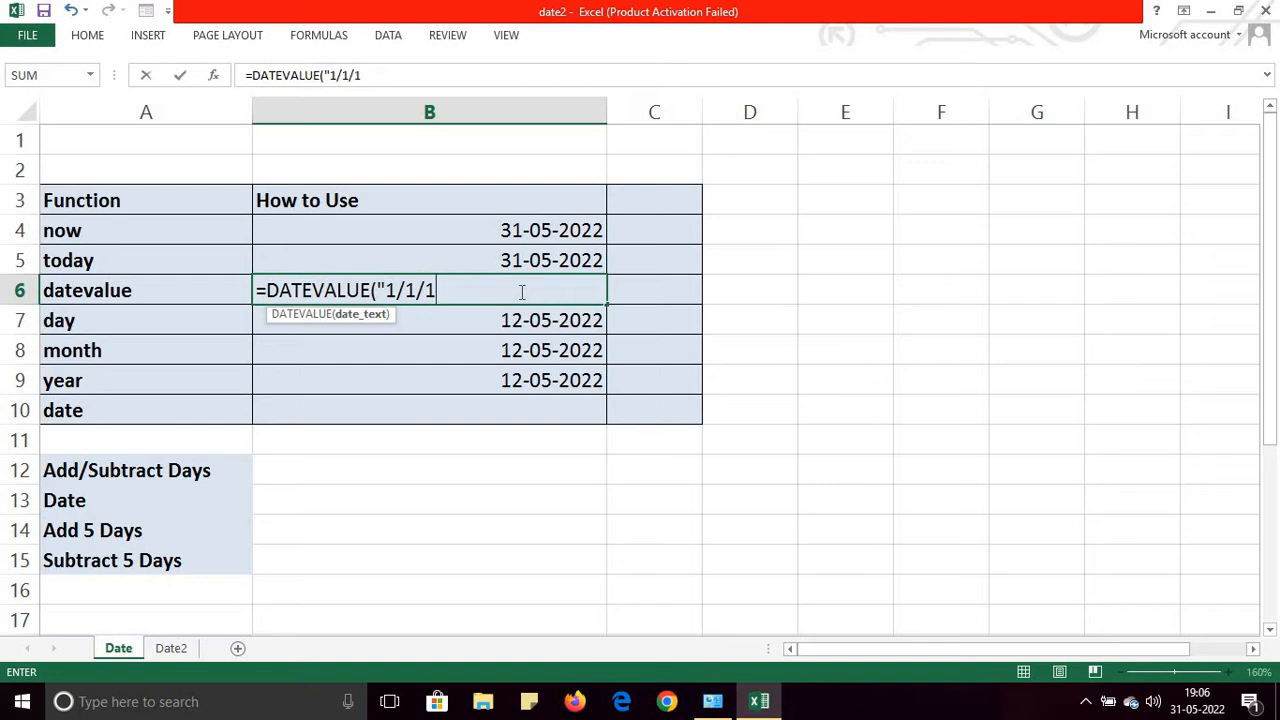
pyautogui.write('900")')
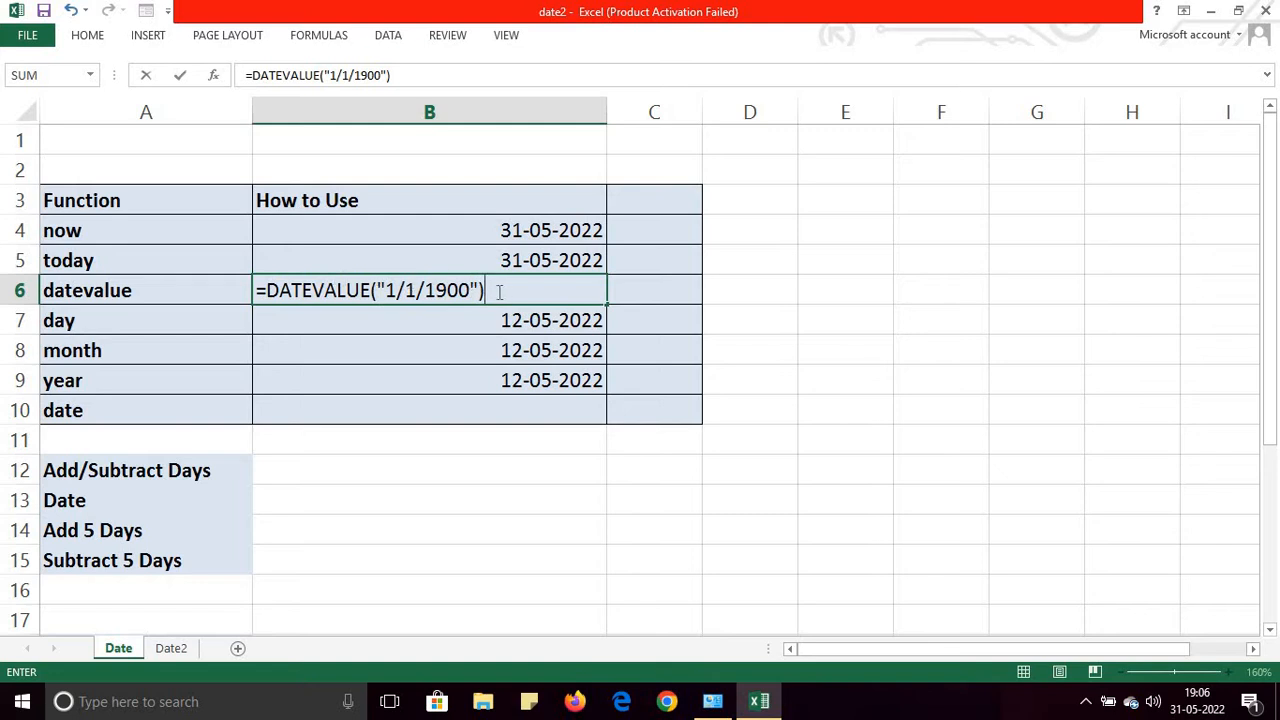
pyautogui.press('Return')
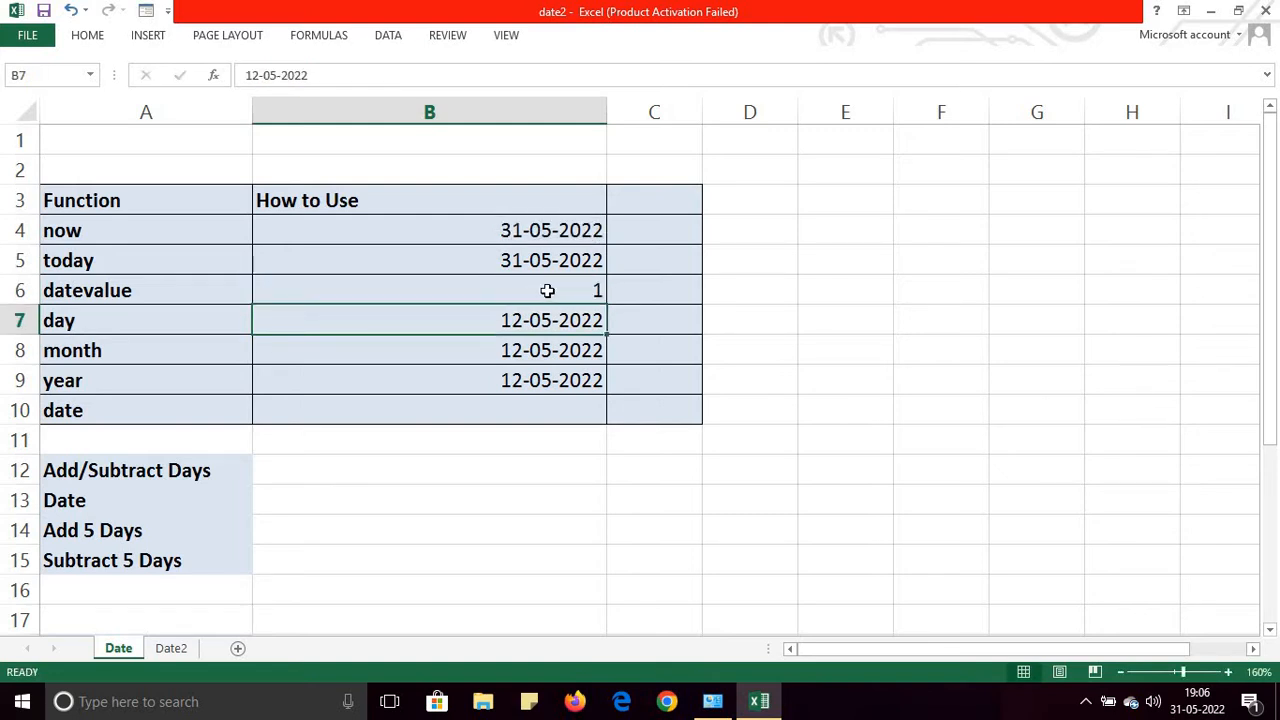
# - Change the date in B6's DATEVALUE formula to 2/1/1900
pyautogui.click(548, 290)
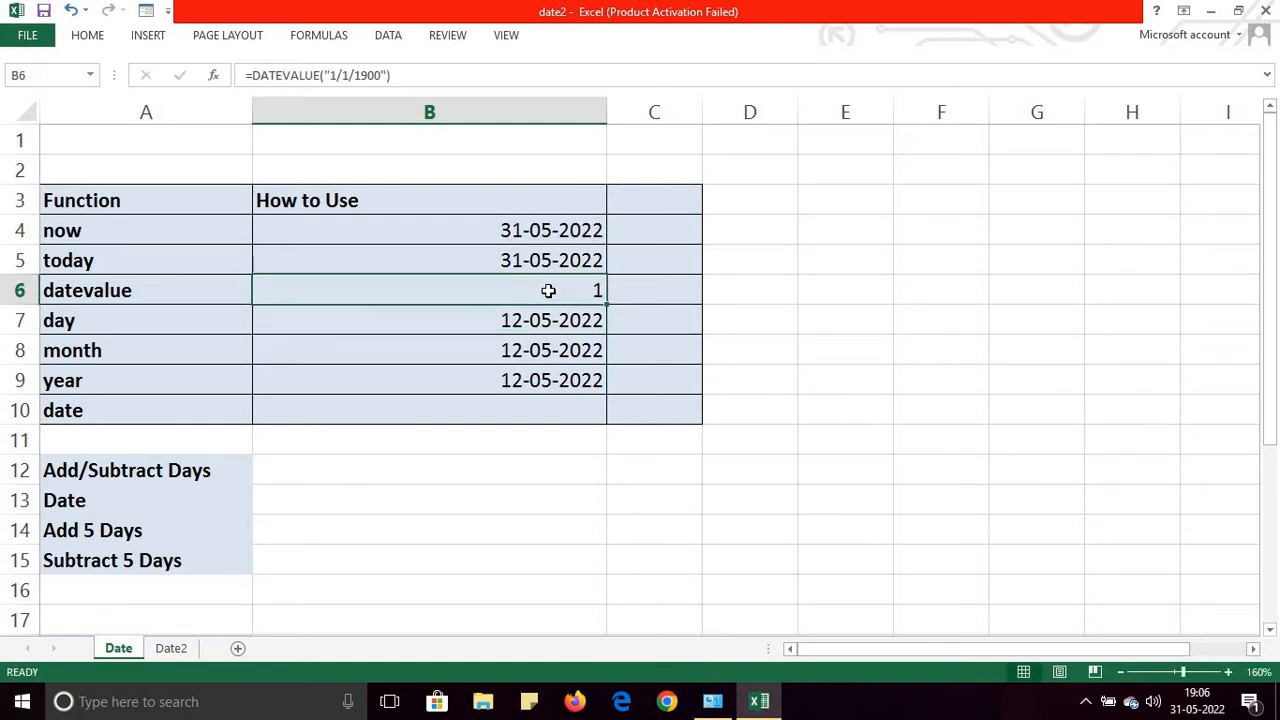
pyautogui.click(339, 75)
pyautogui.press('BackSpace')
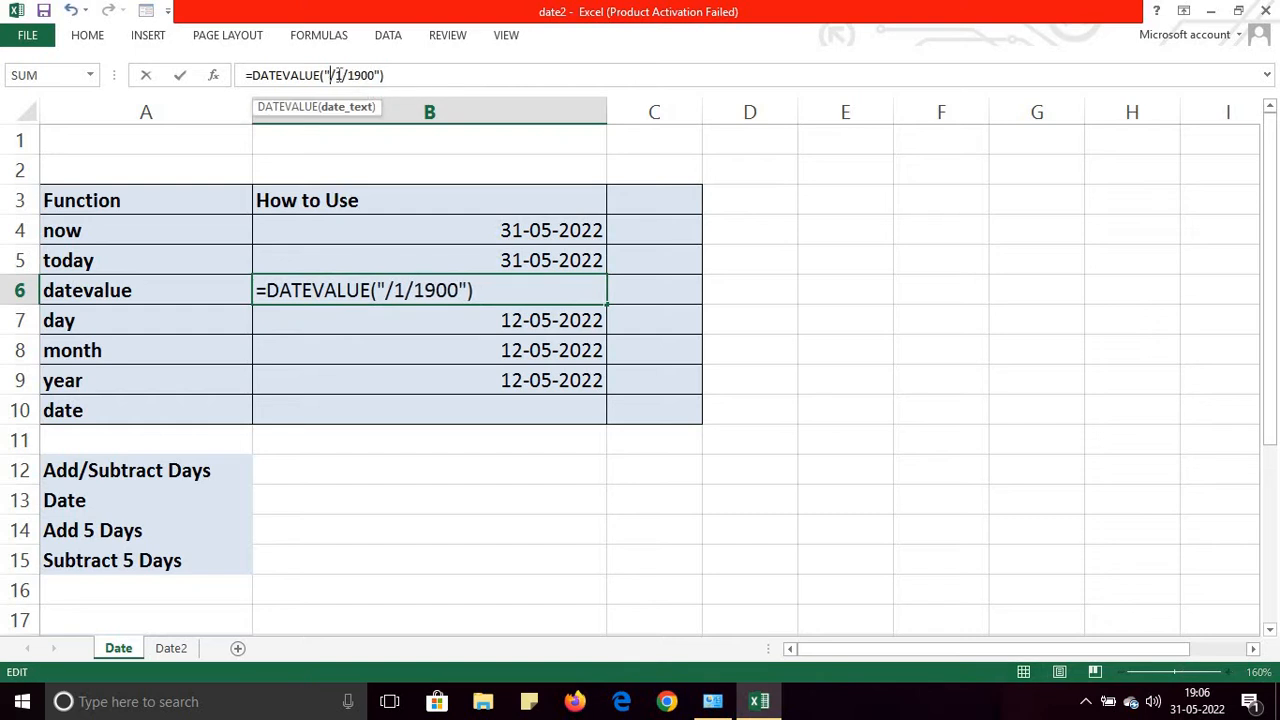
pyautogui.write('2')
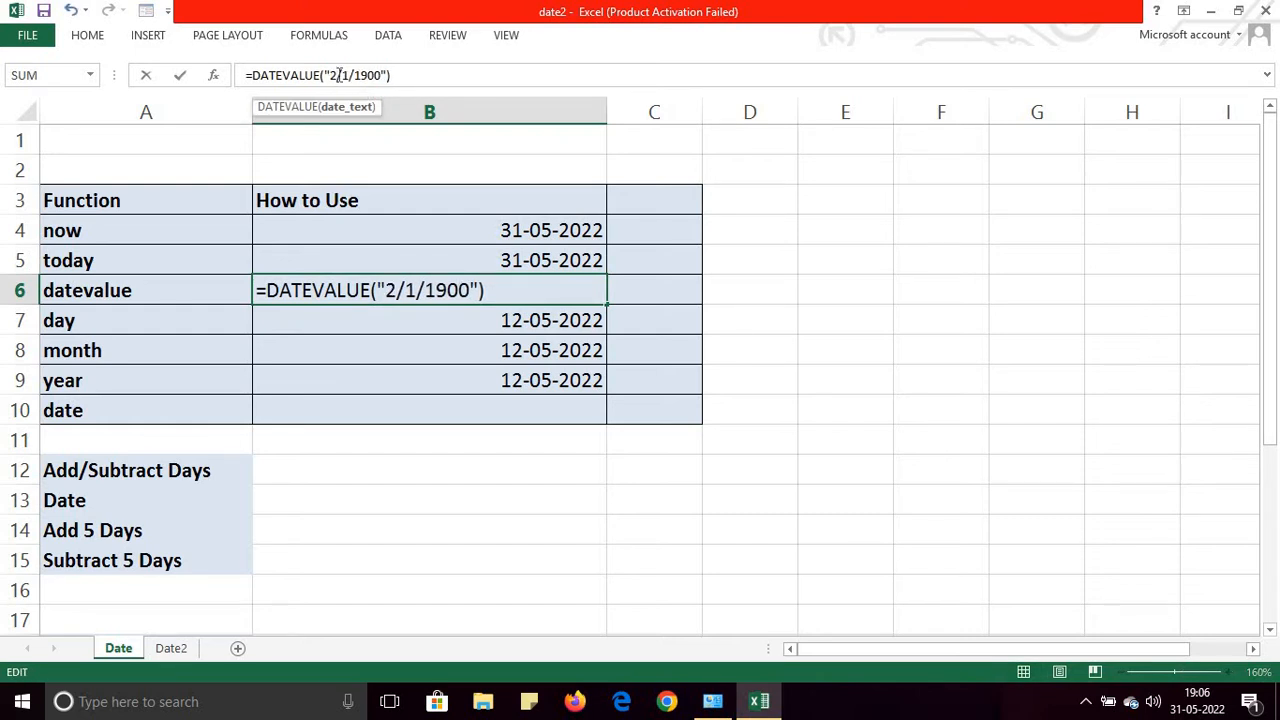
pyautogui.press('Return')
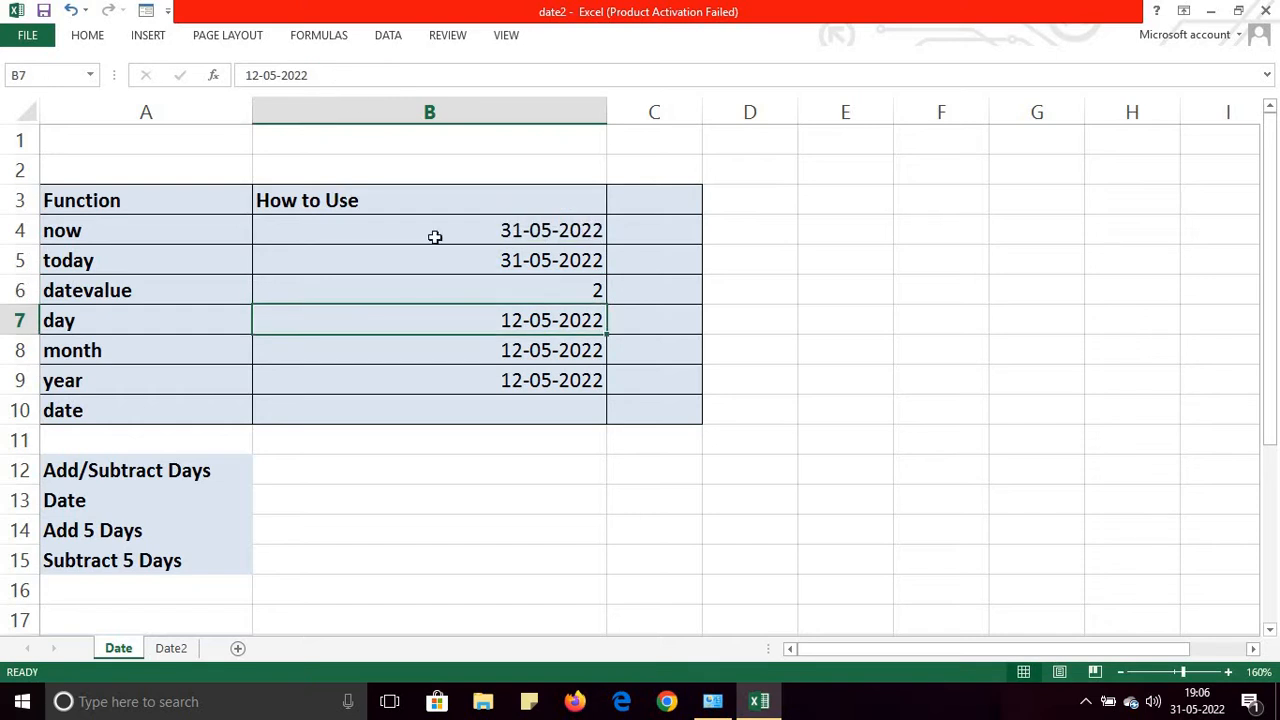
# - Change the date in B6's DATEVALUE formula to 1/1/1901
pyautogui.click(559, 290)
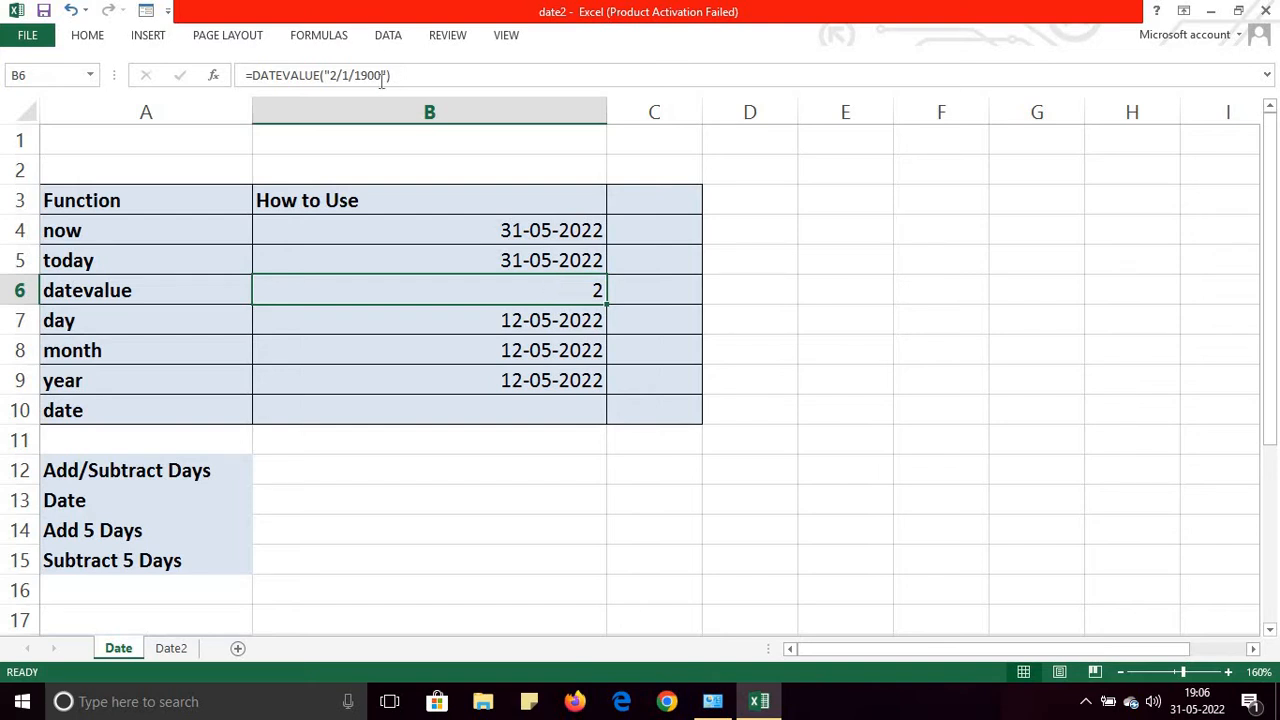
pyautogui.click(338, 75)
pyautogui.click(338, 75)
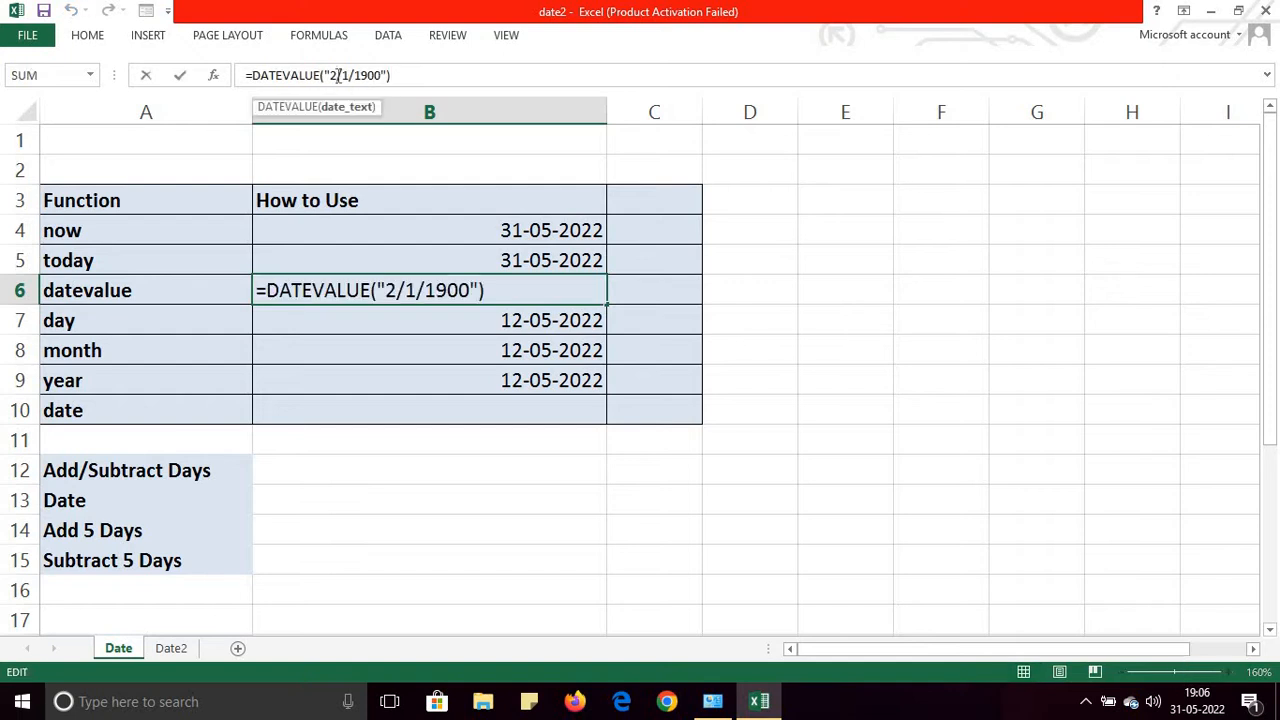
pyautogui.press('BackSpace')
pyautogui.write('1')
pyautogui.press('BackSpace')
pyautogui.write('1')
pyautogui.press('Return')
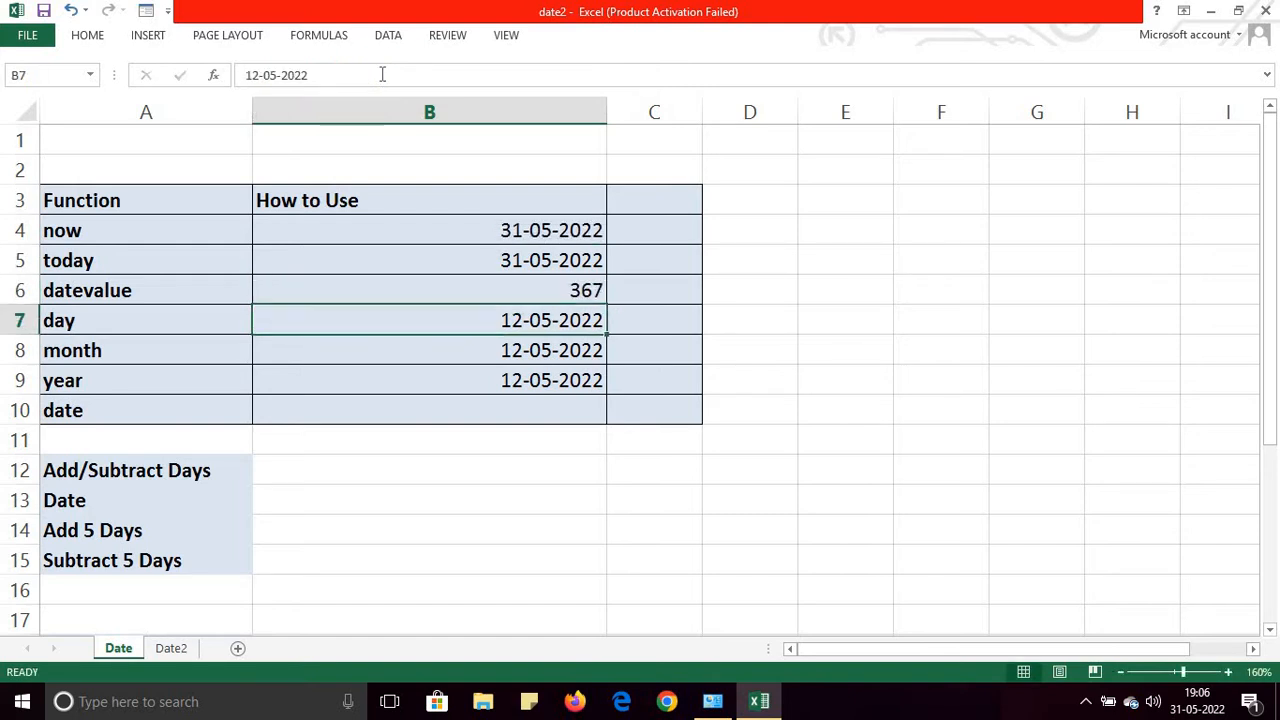
pyautogui.click(571, 291)
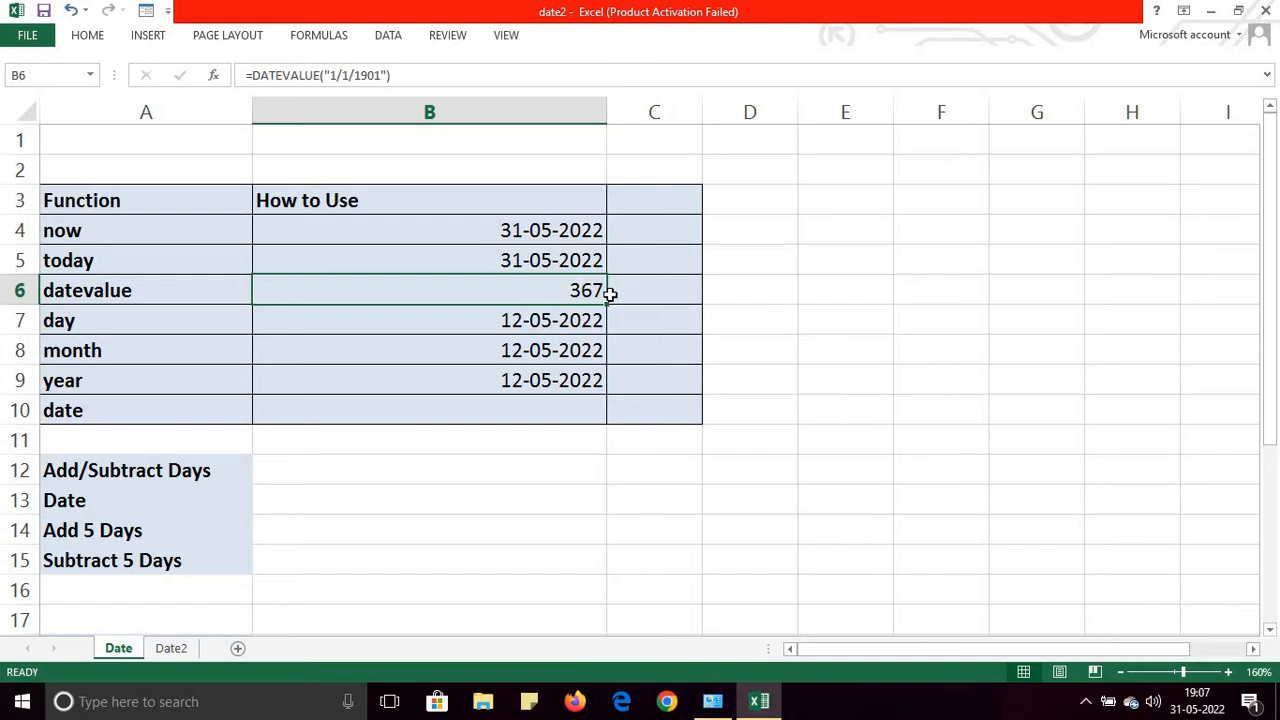
# - Extract the day from the date in B7 by entering =DAY(B7) in cell C7
pyautogui.click(506, 320)
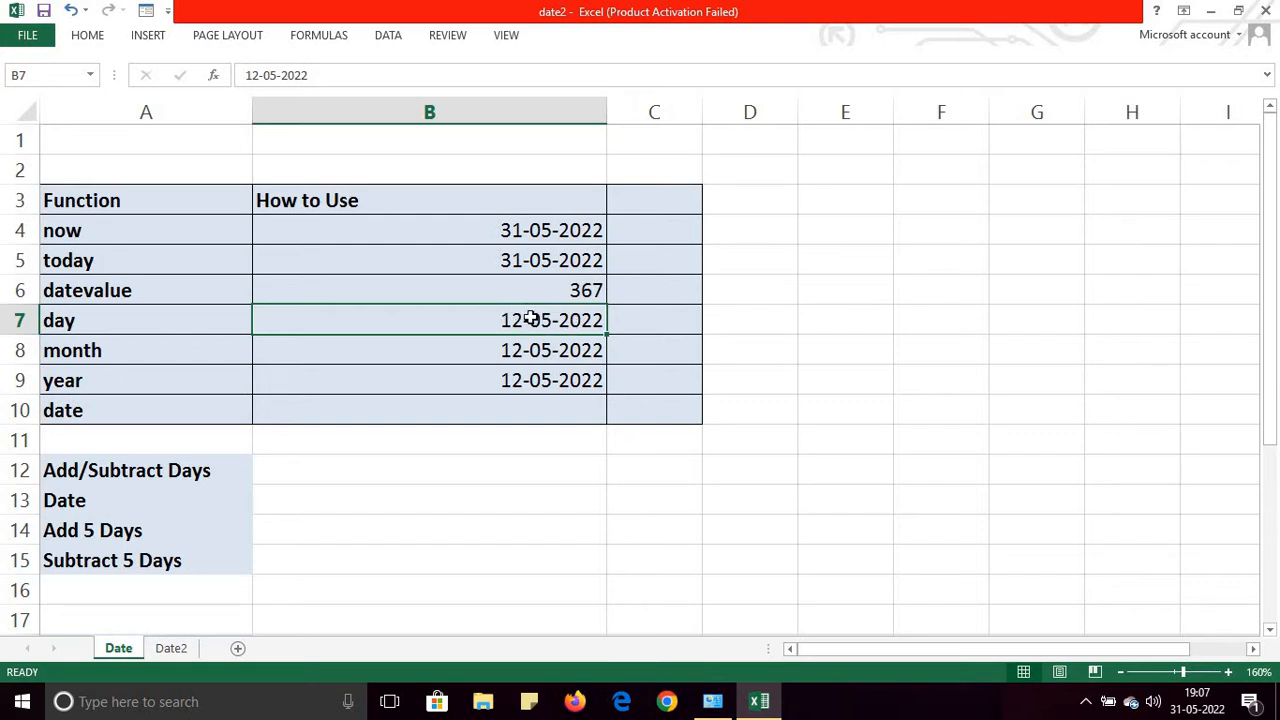
pyautogui.click(654, 321)
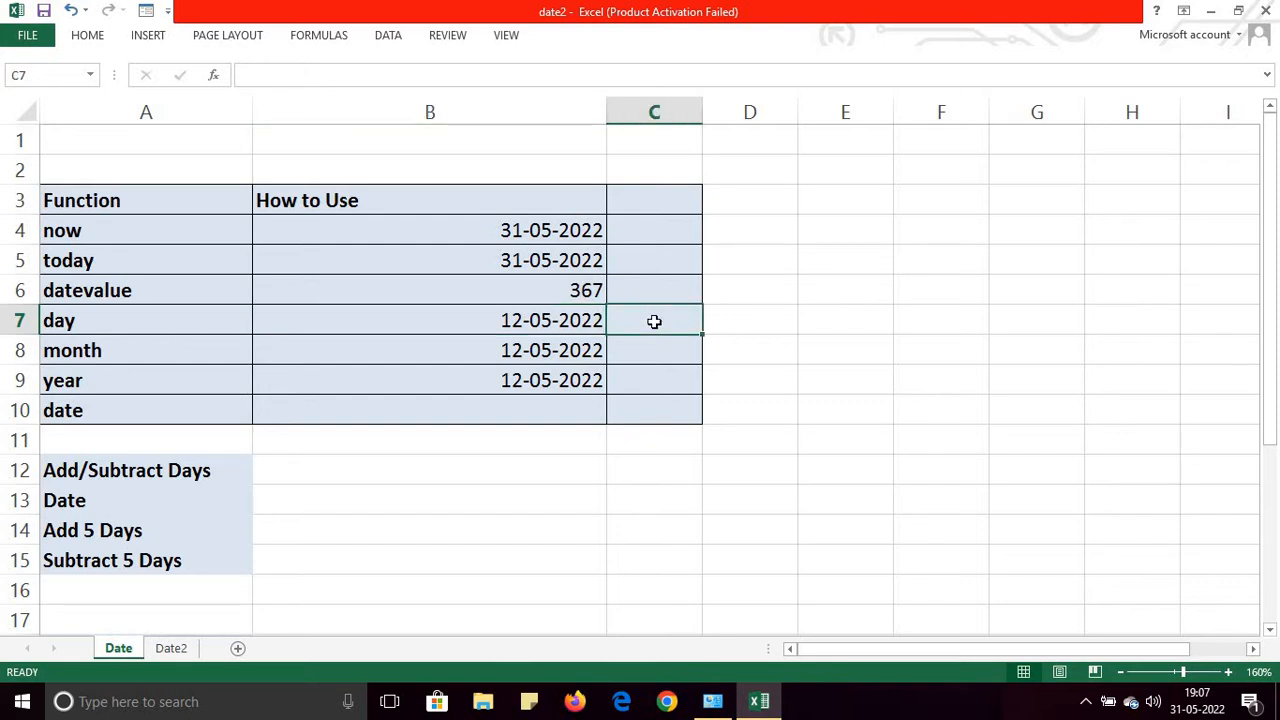
pyautogui.click(510, 321)
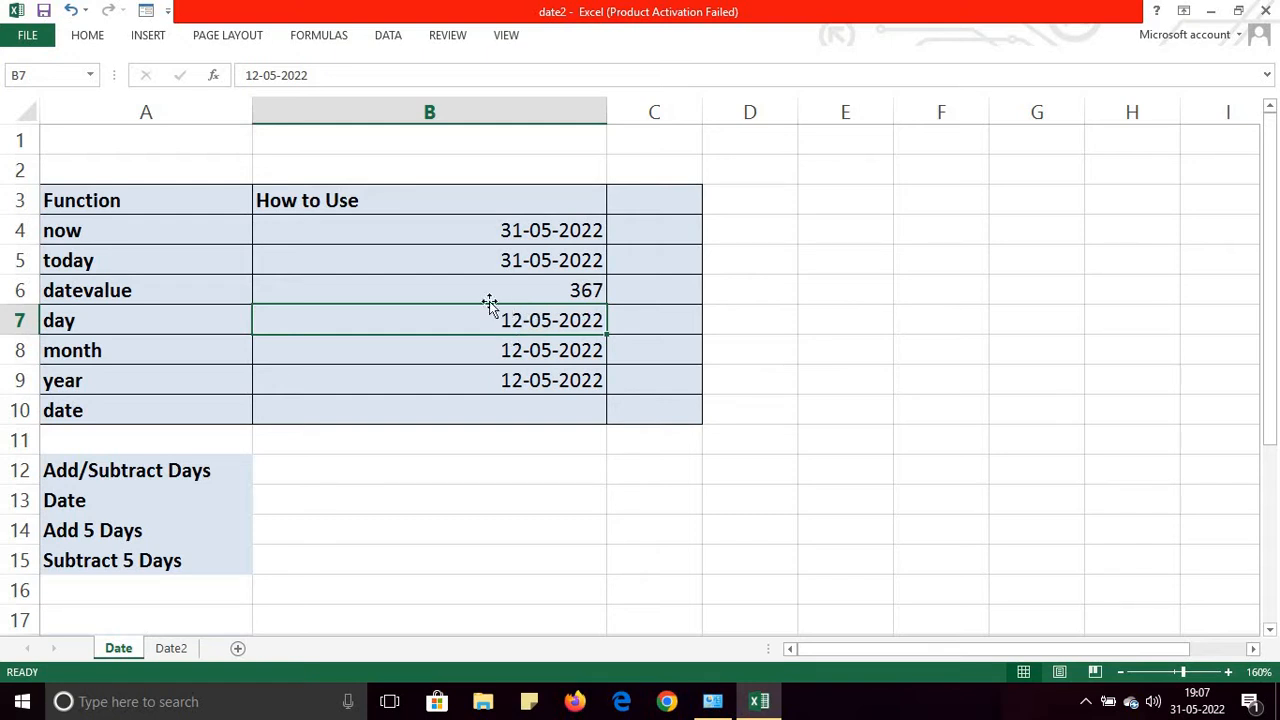
pyautogui.click(649, 324)
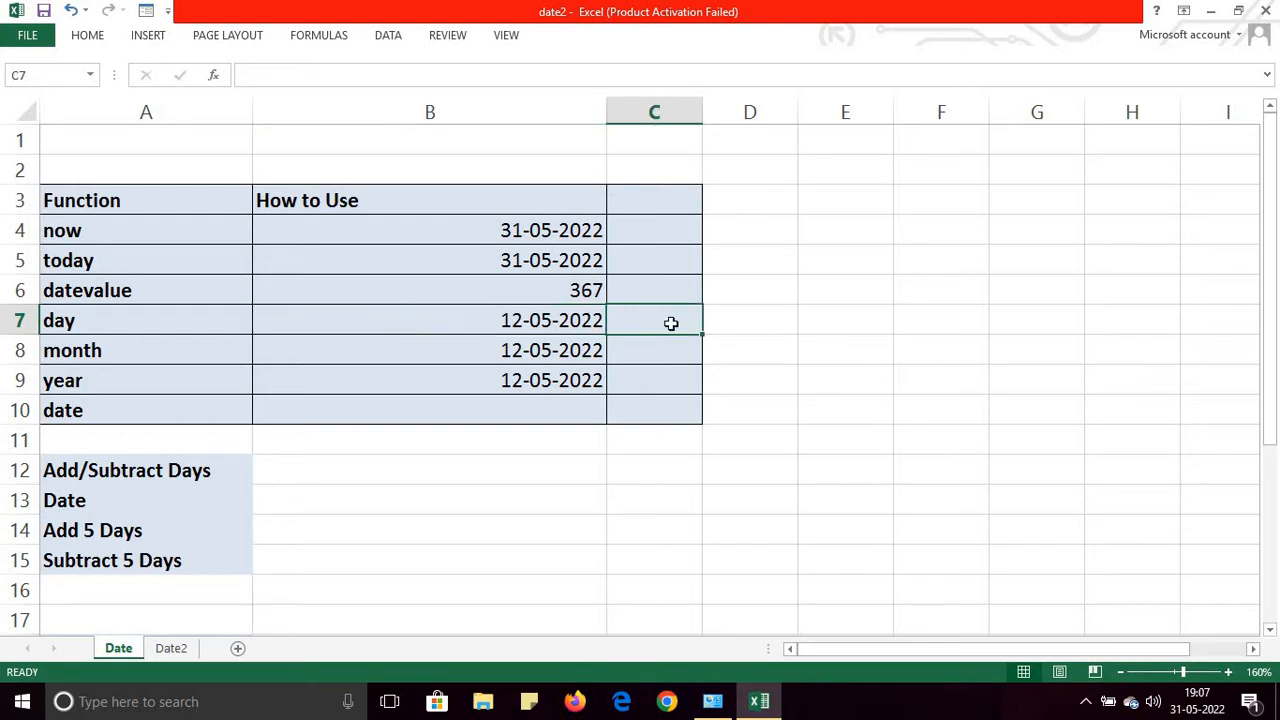
pyautogui.write('=da')
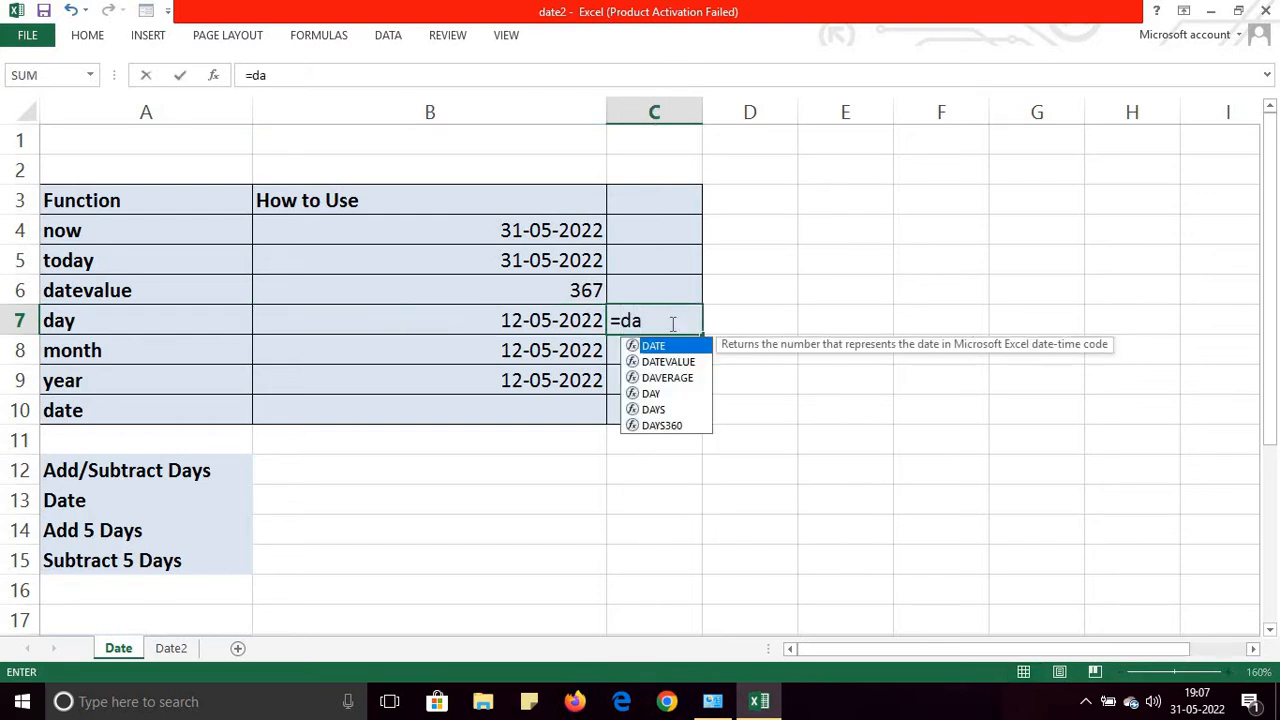
pyautogui.write('y(')
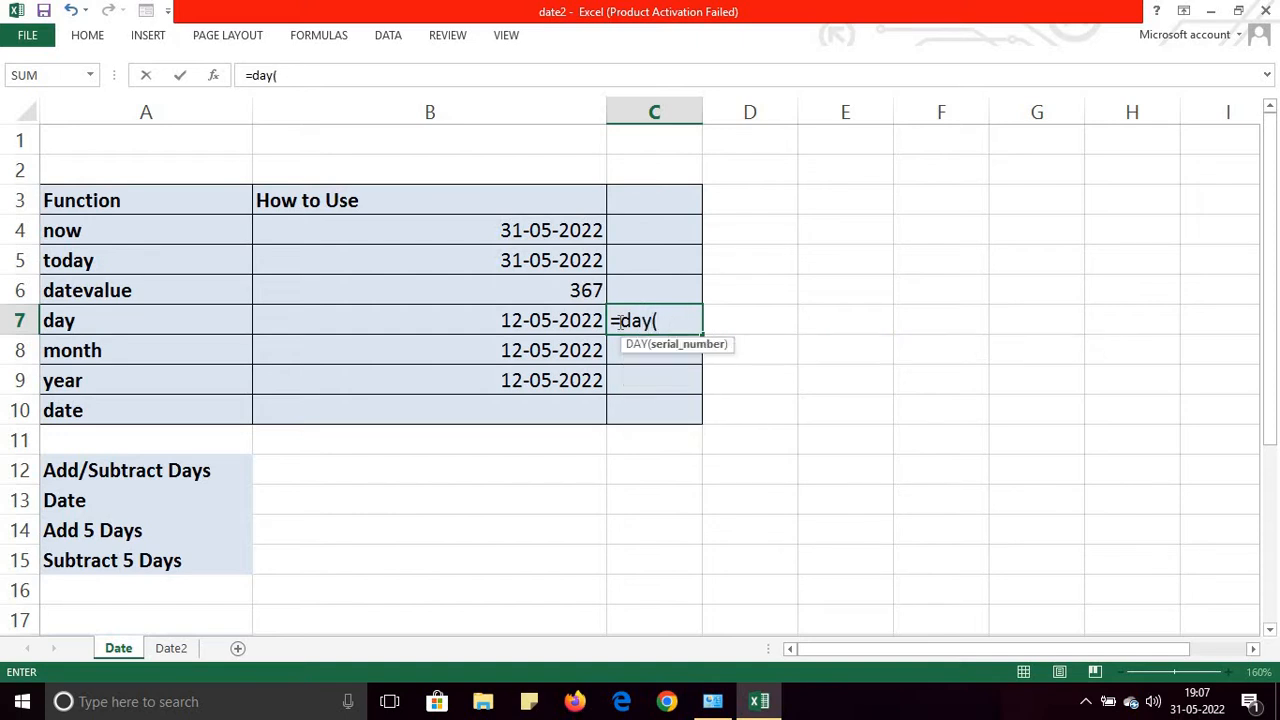
pyautogui.click(569, 324)
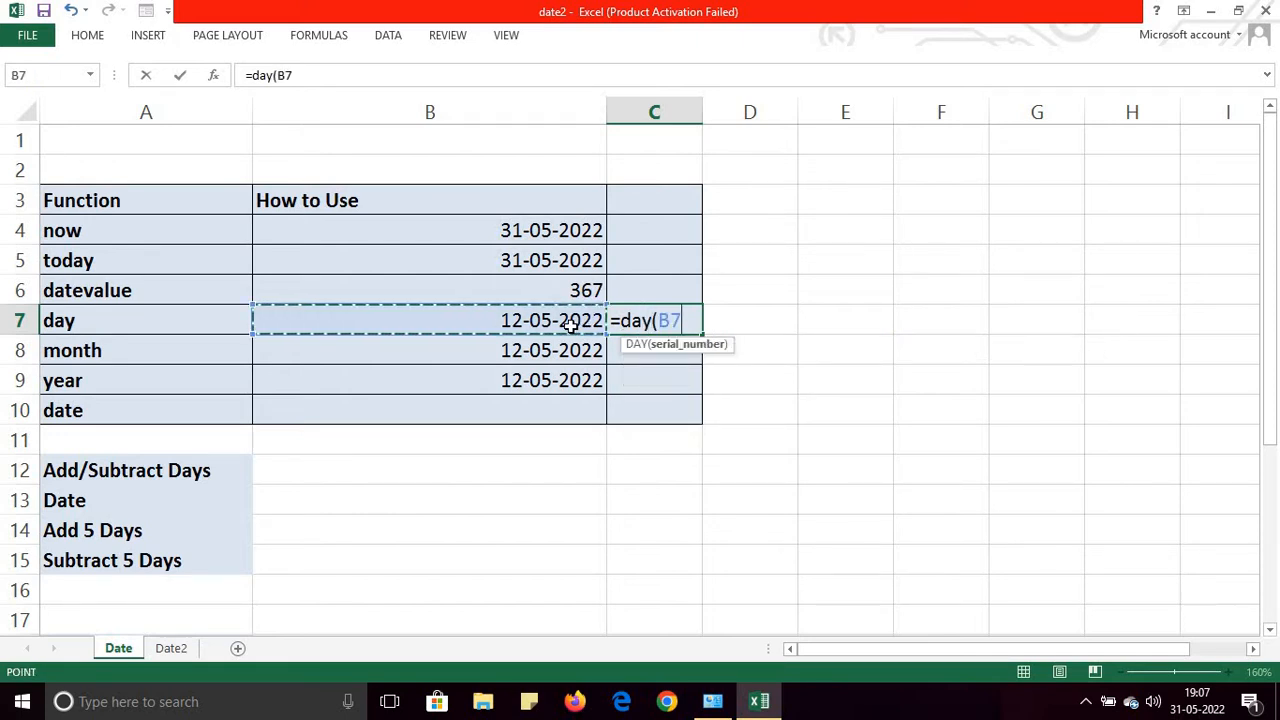
pyautogui.write(')')
pyautogui.press('Return')
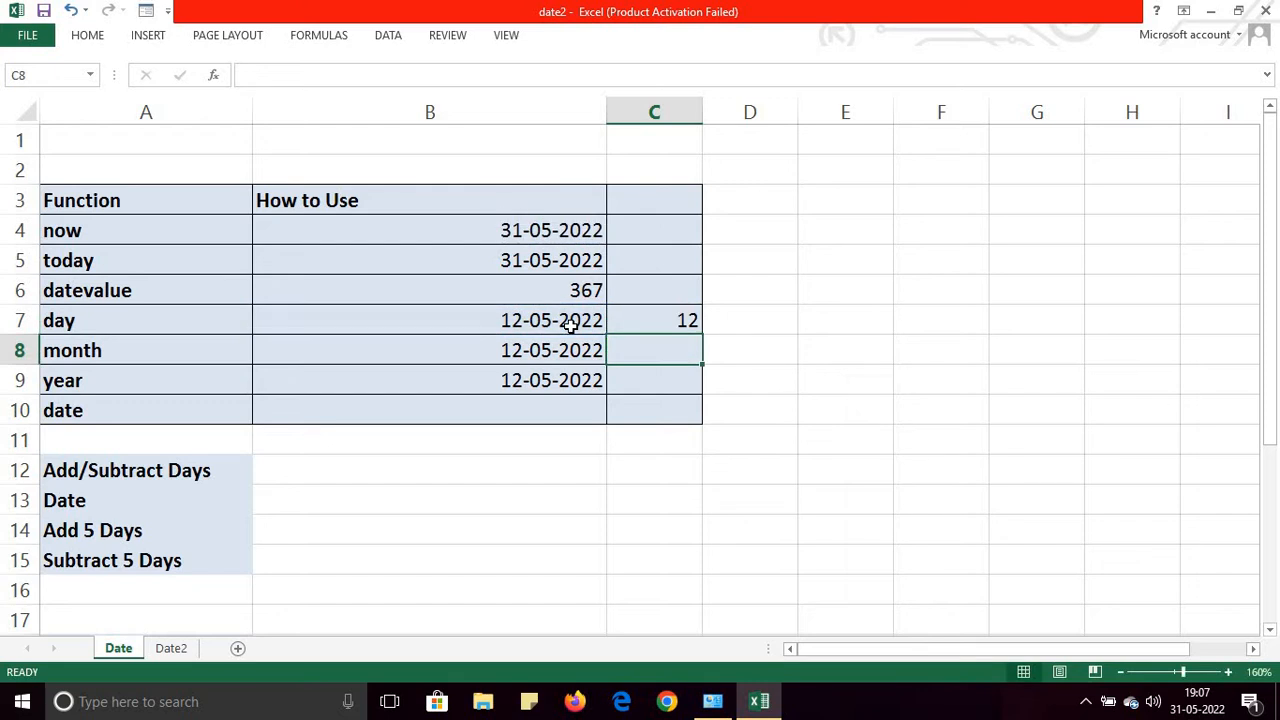
pyautogui.click(668, 325)
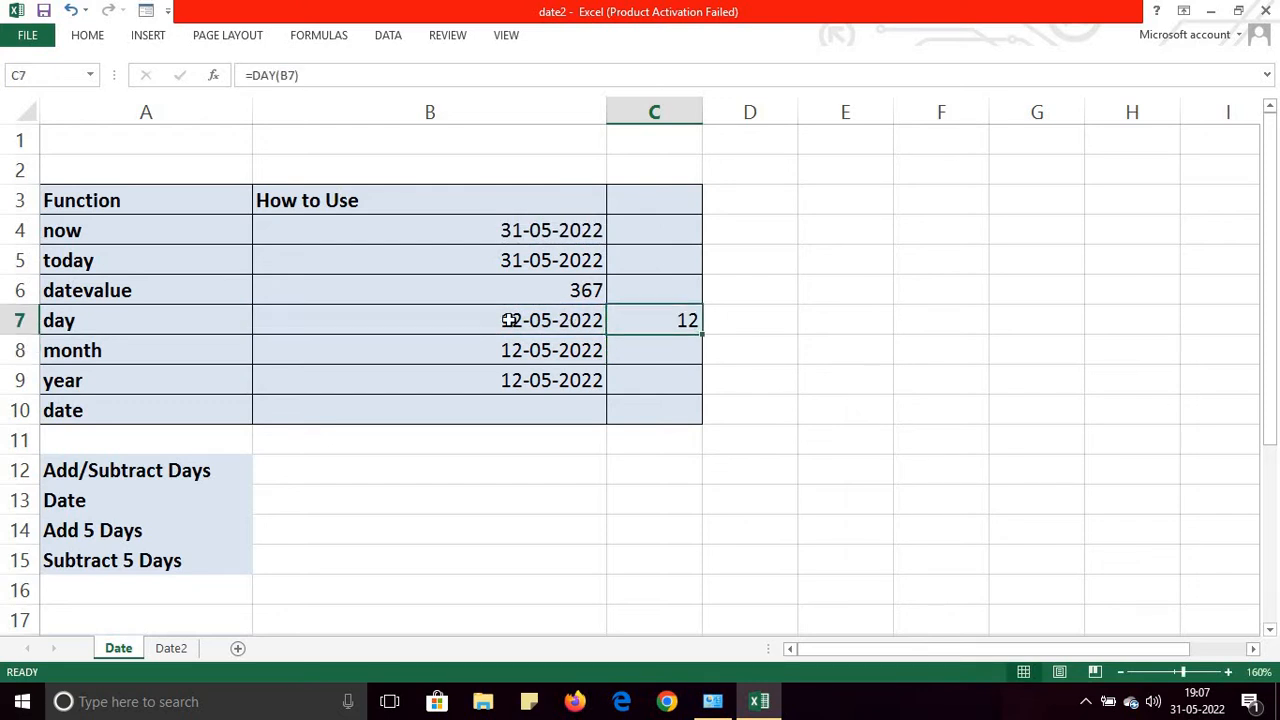
pyautogui.click(551, 324)
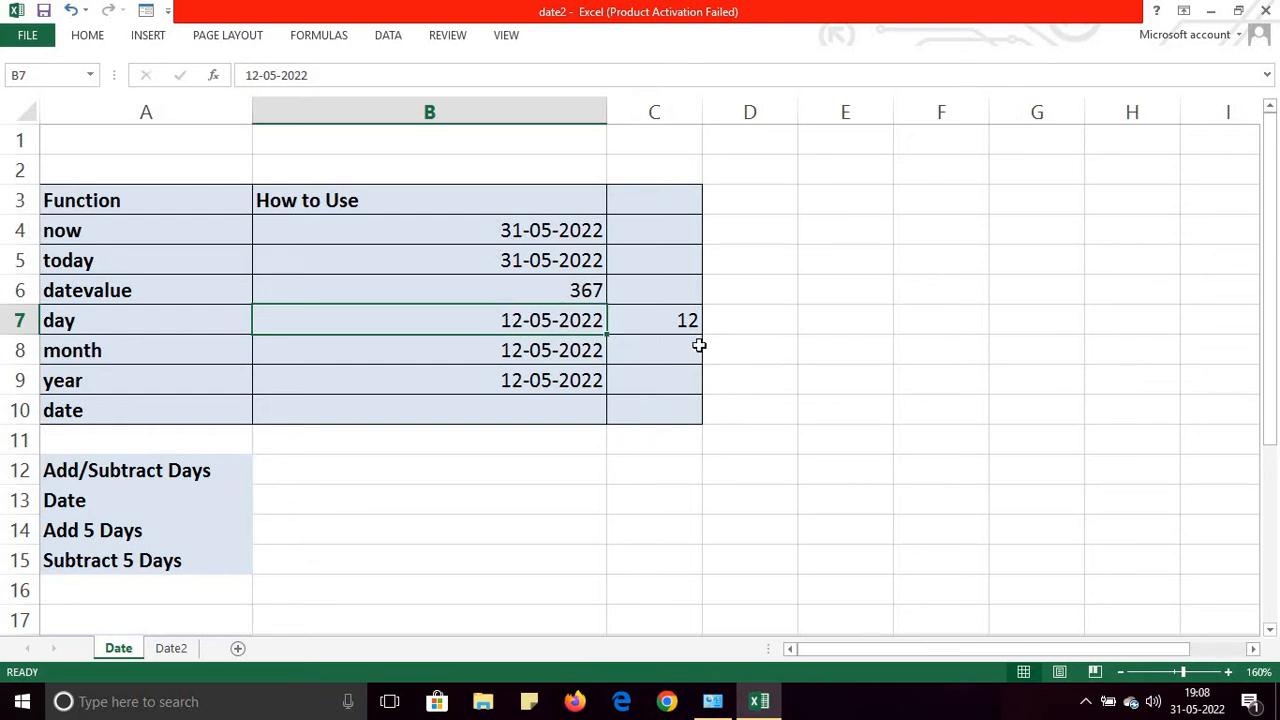
# - Extract the month from the date in B8 by entering =MONTH(B8) in cell C8
pyautogui.click(651, 348)
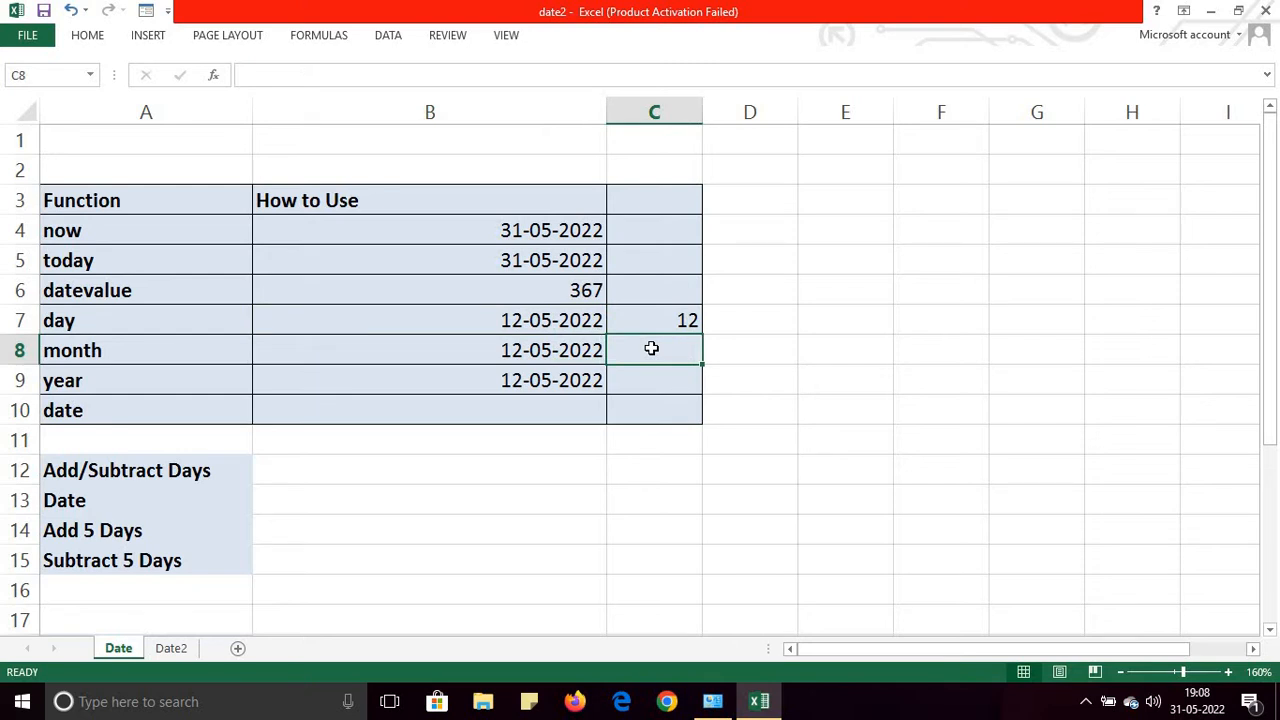
pyautogui.write('=mo')
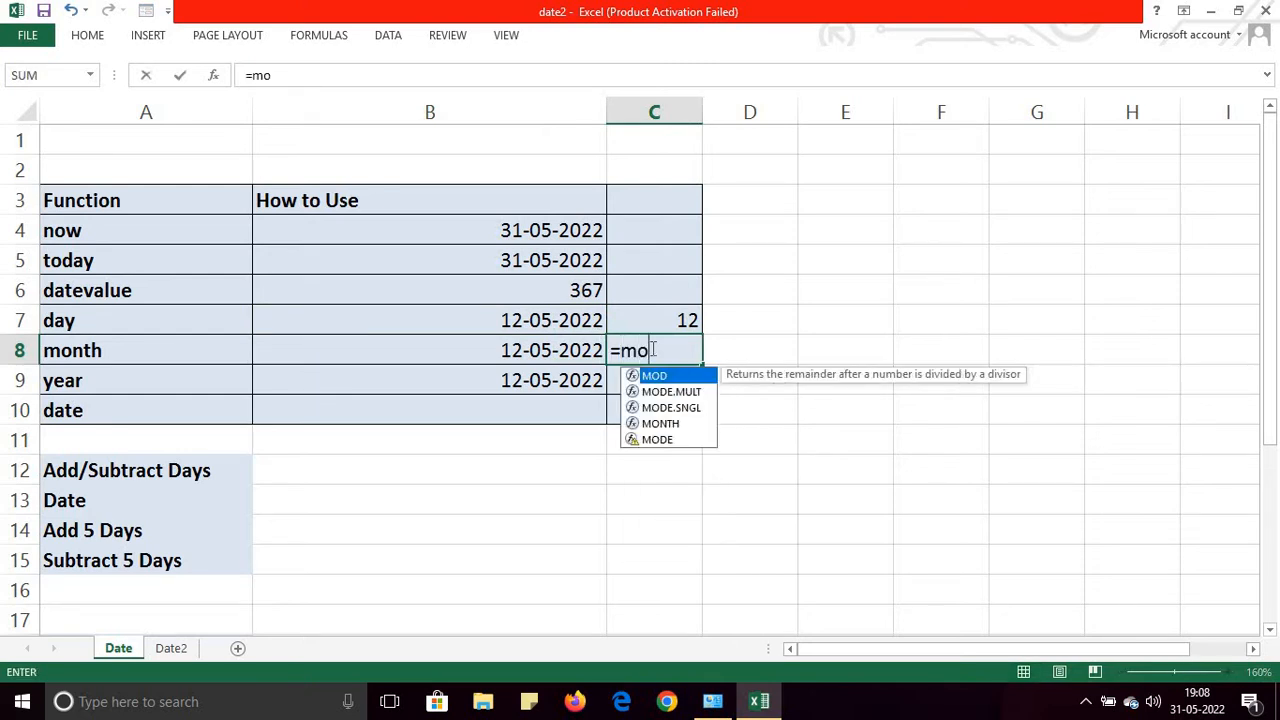
pyautogui.write('nth(')
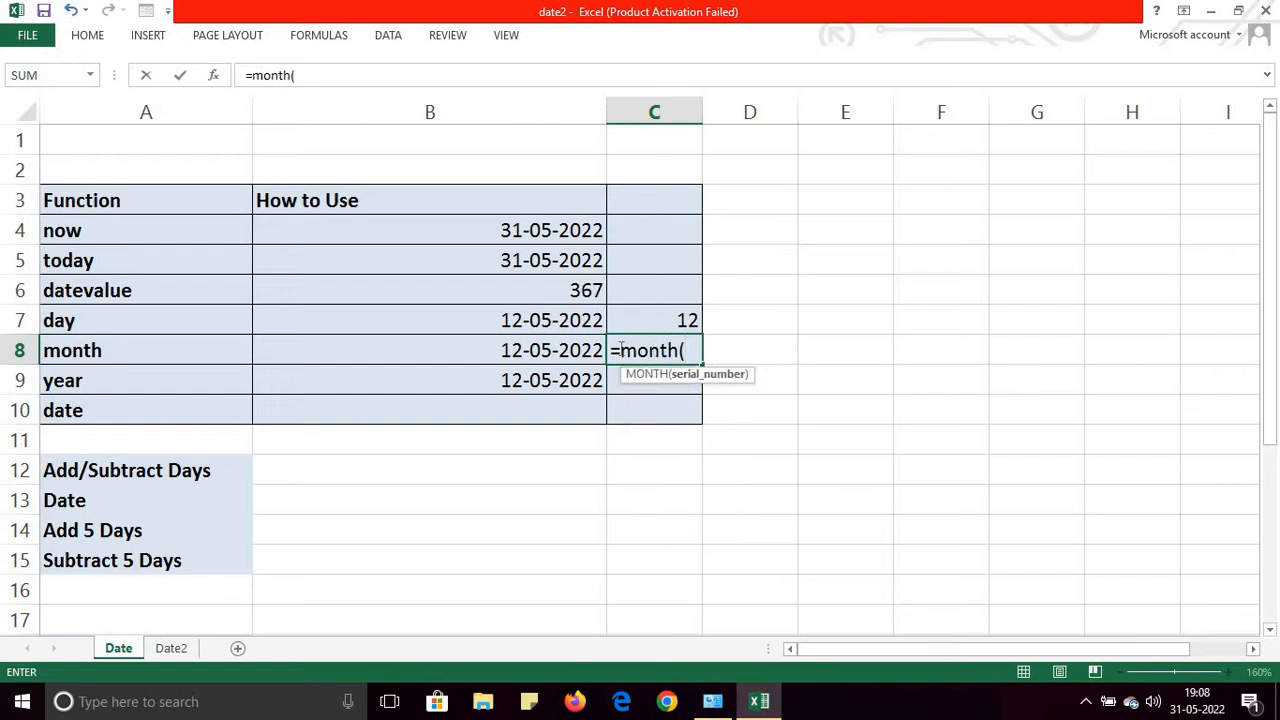
pyautogui.click(528, 344)
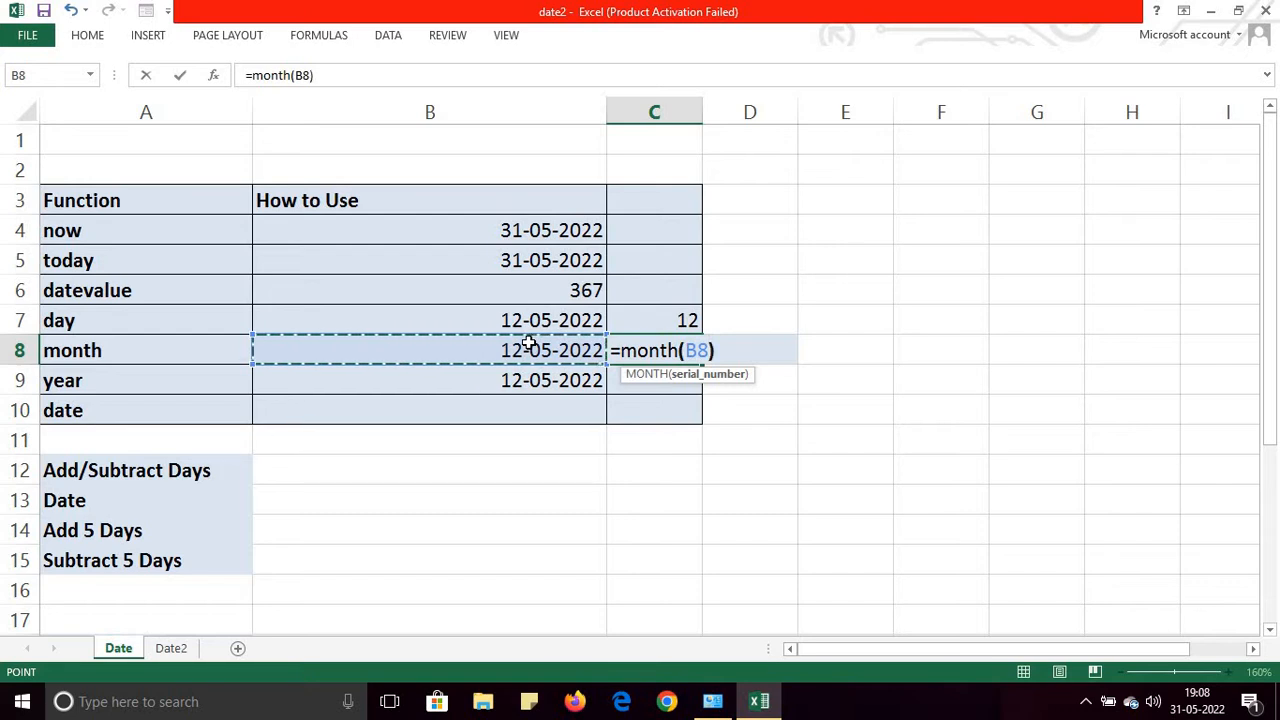
pyautogui.press('Return')
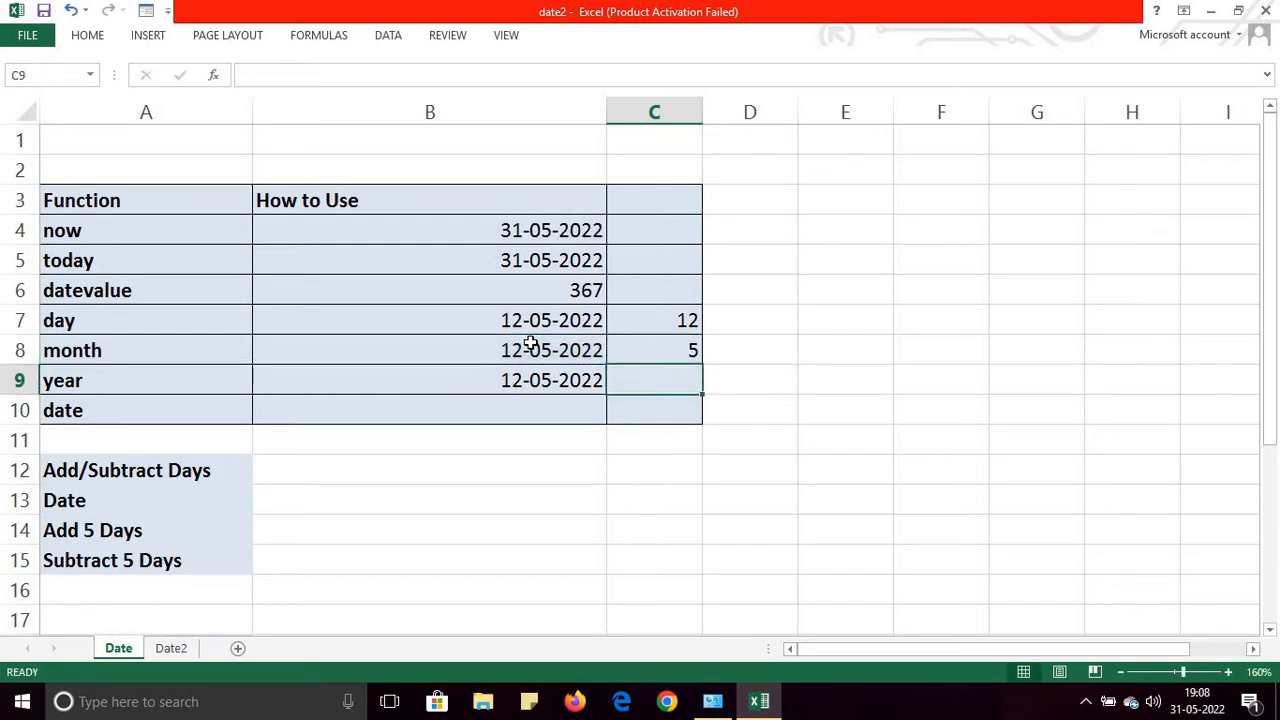
pyautogui.click(679, 355)
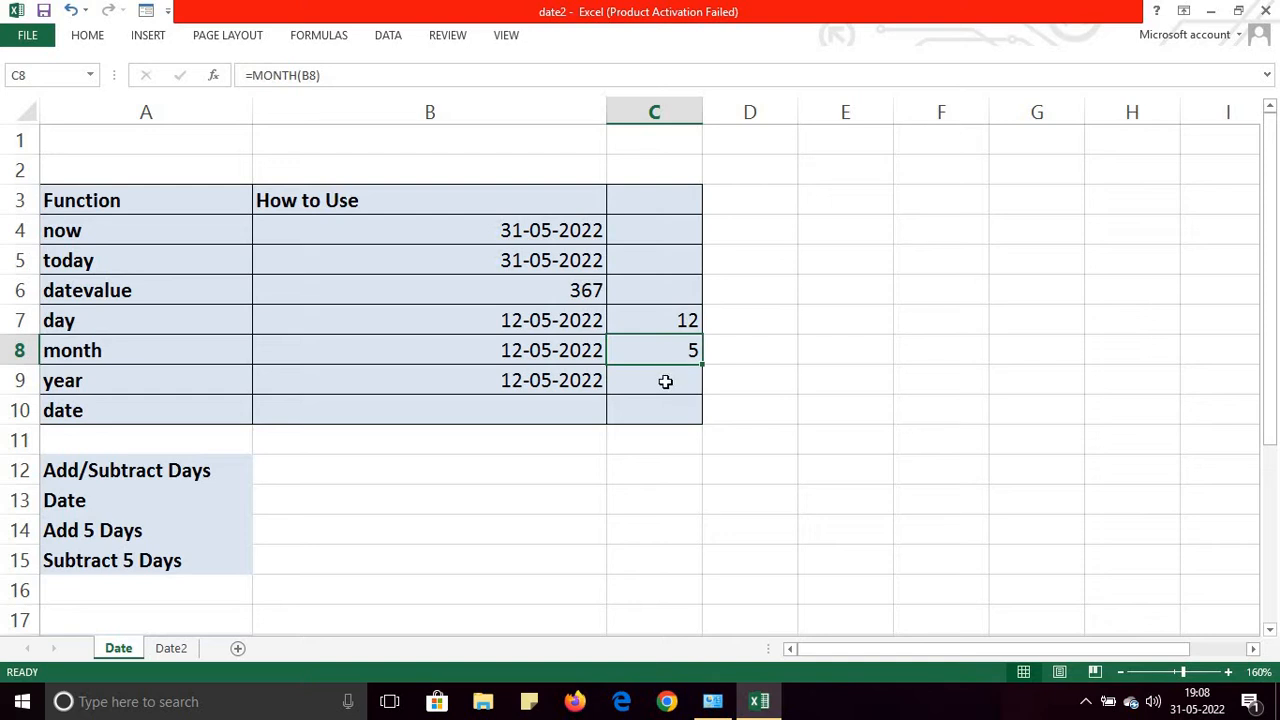
# - Extract the year from the date in B9 by entering =YEAR(B9) in cell C9
pyautogui.click(665, 381)
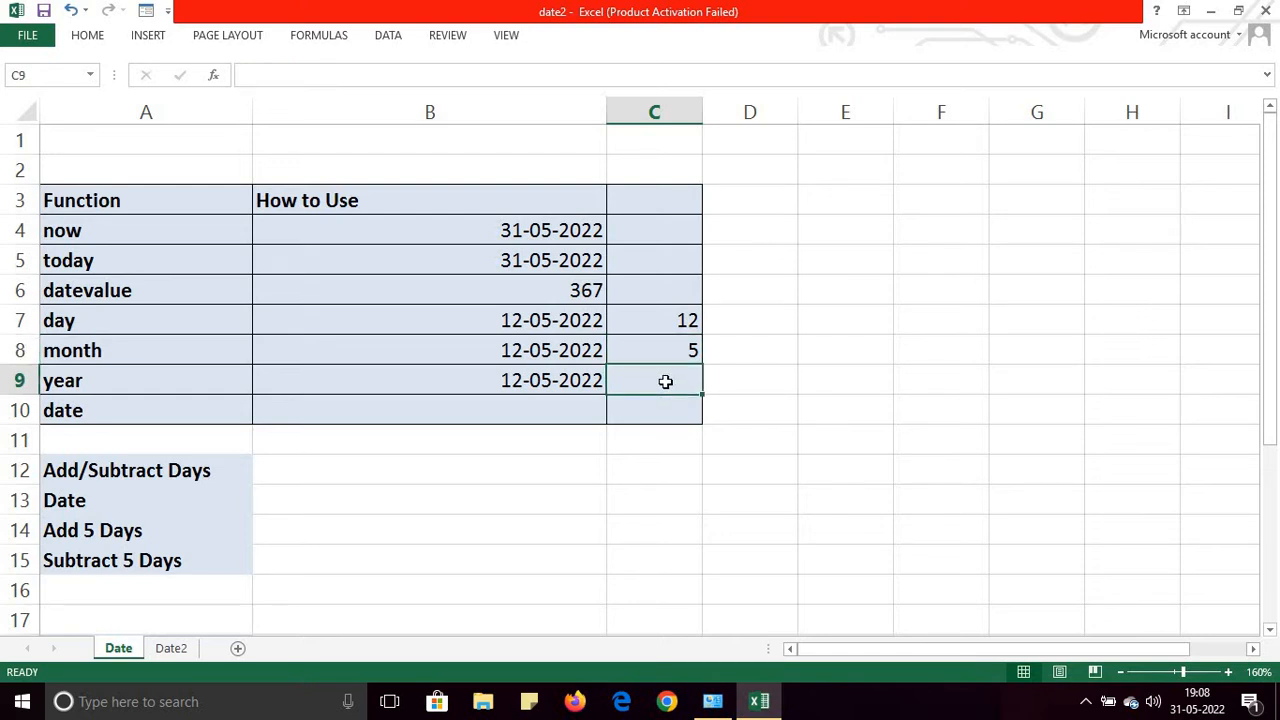
pyautogui.write('=')
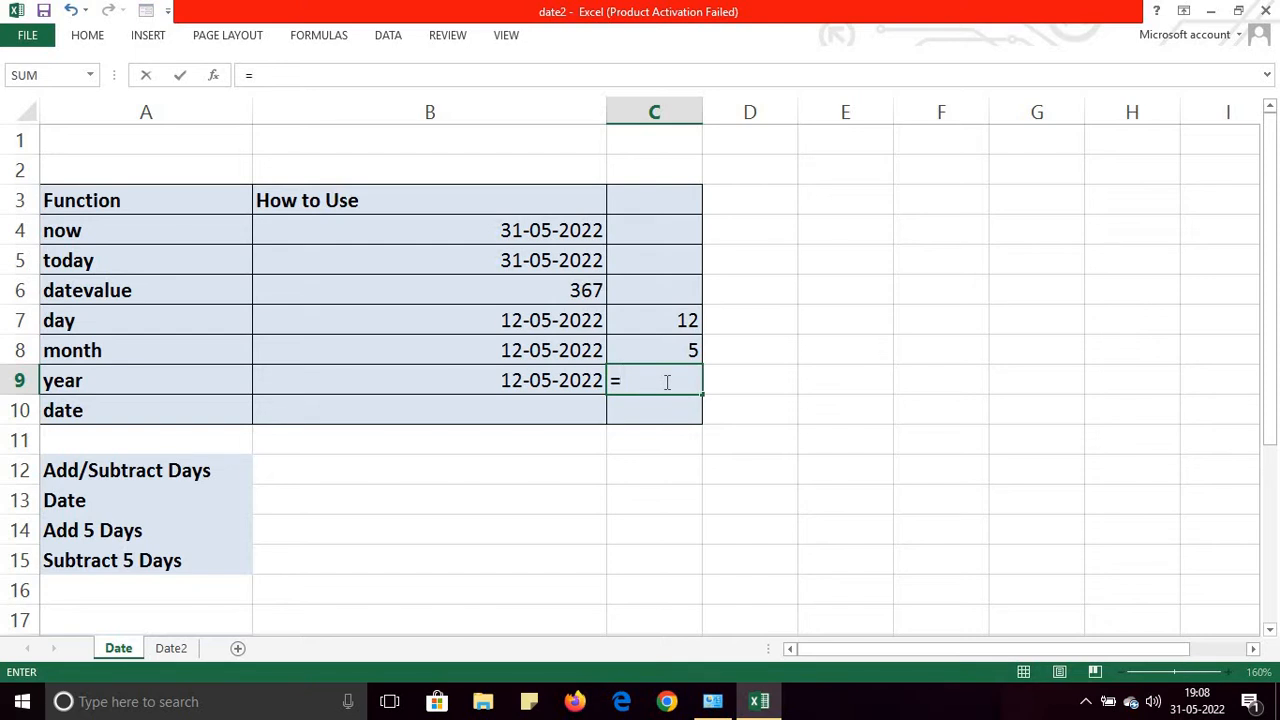
pyautogui.write('year')
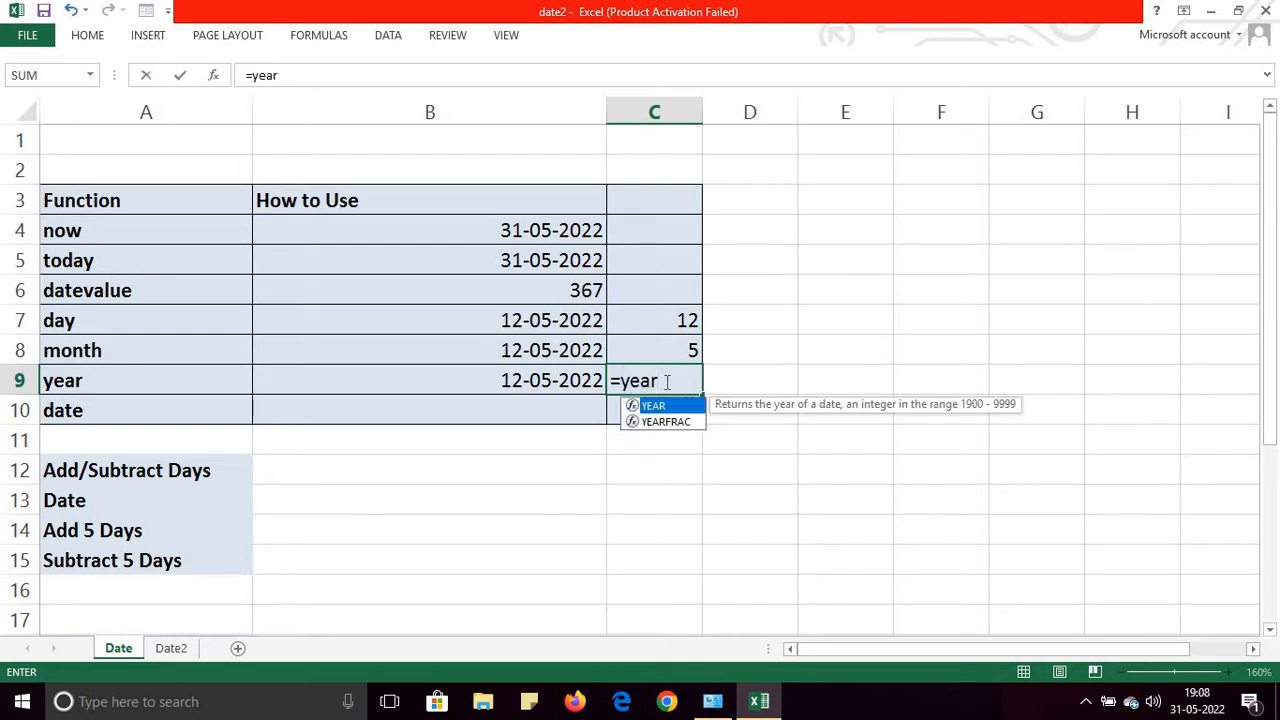
pyautogui.write('(')
pyautogui.click(565, 381)
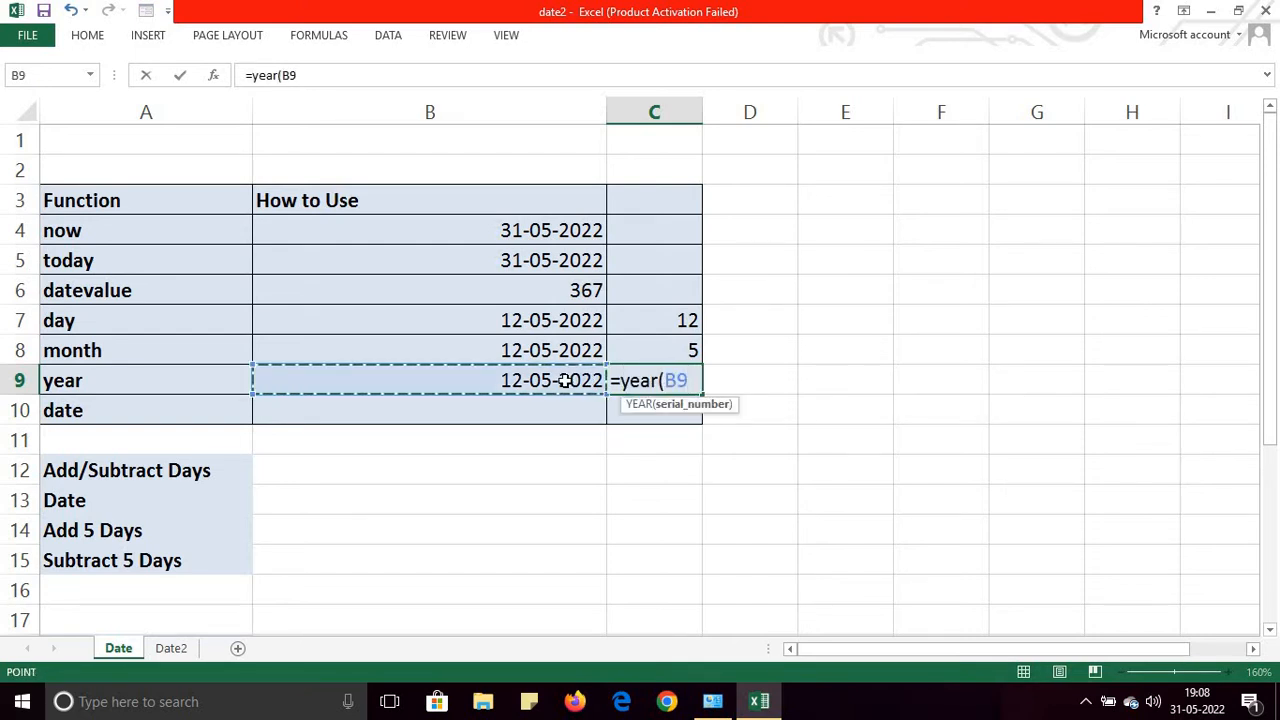
pyautogui.press('Return')
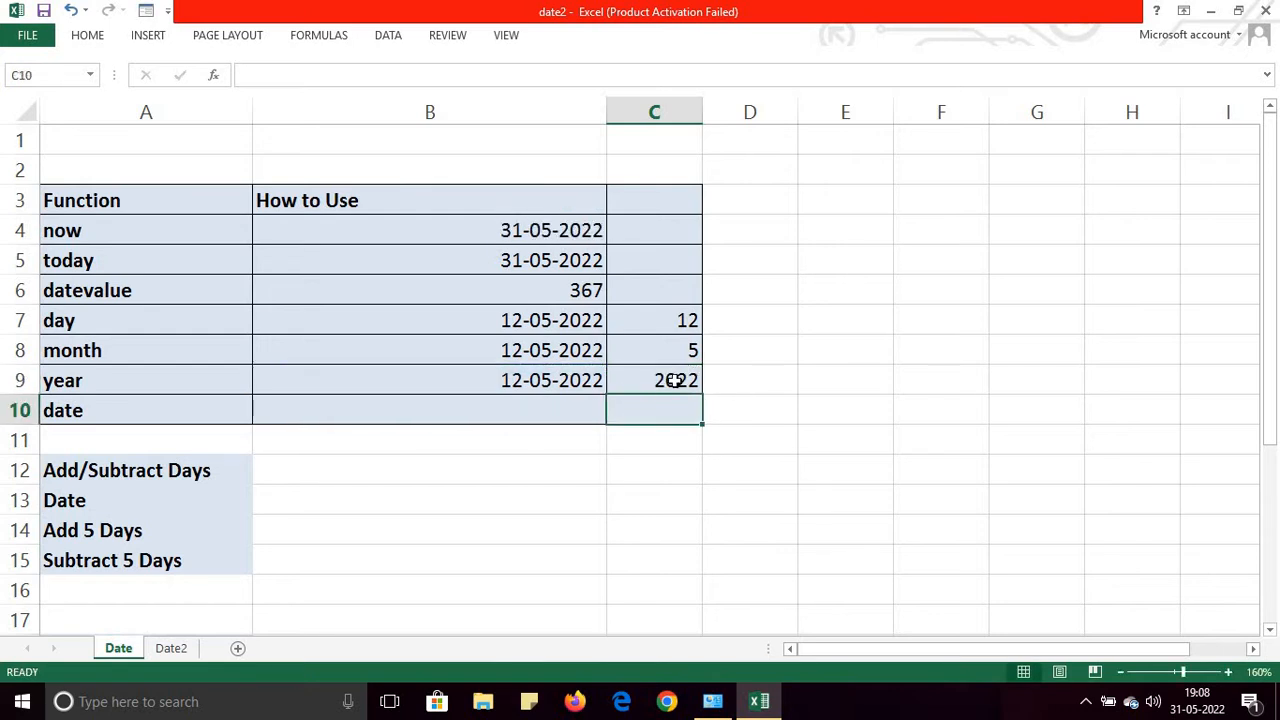
pyautogui.click(675, 380)
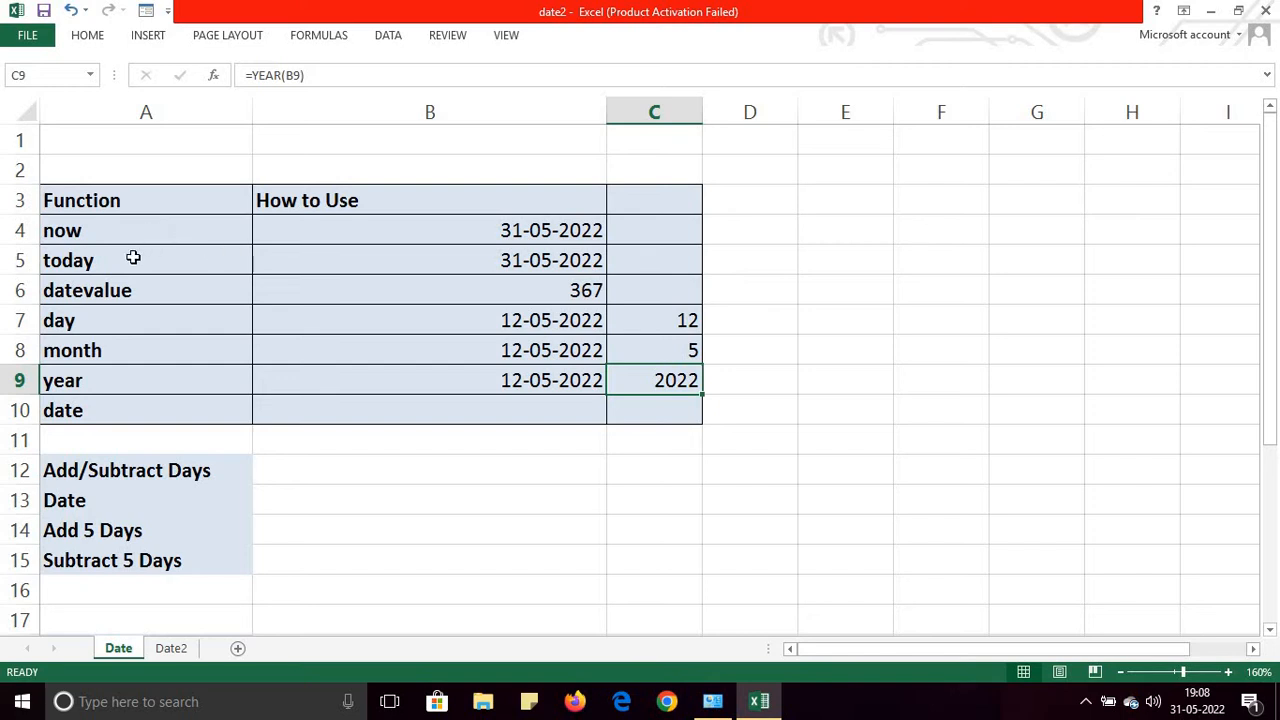
# - Examine the short date format options in the Control Panel's Region settings, and return to the Excel worksheet
pyautogui.click(724, 706)
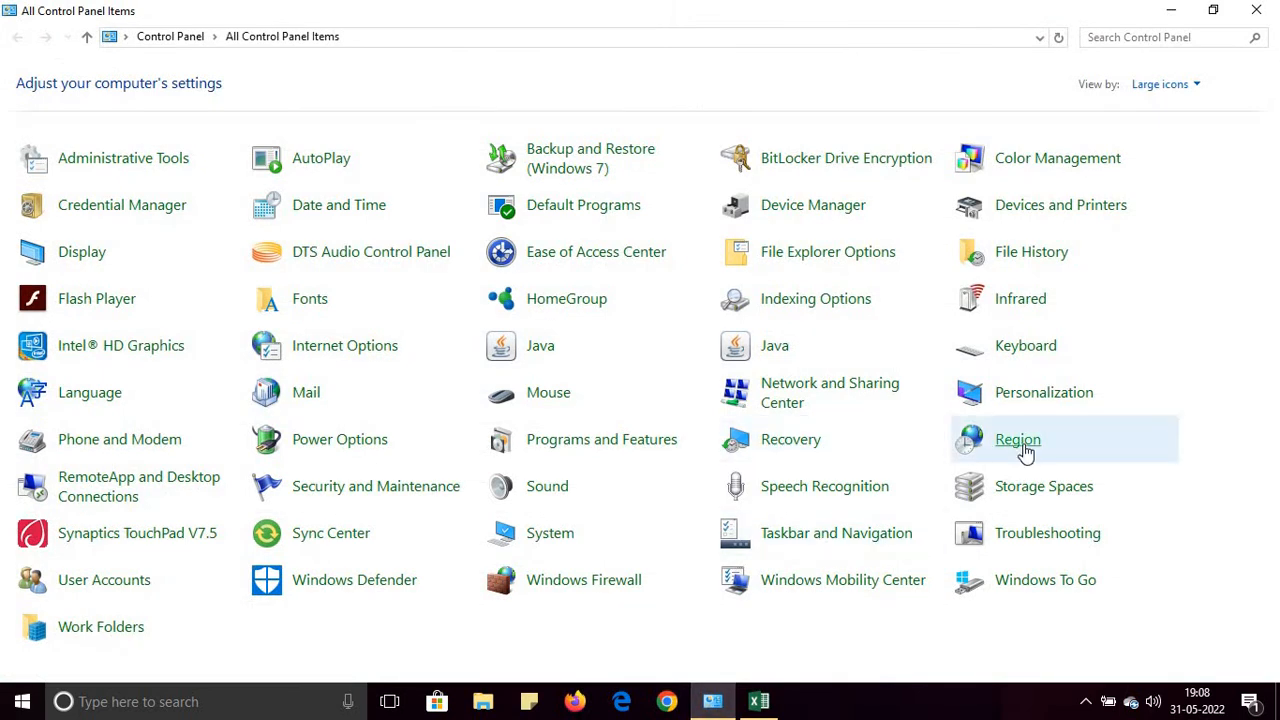
pyautogui.click(1020, 442)
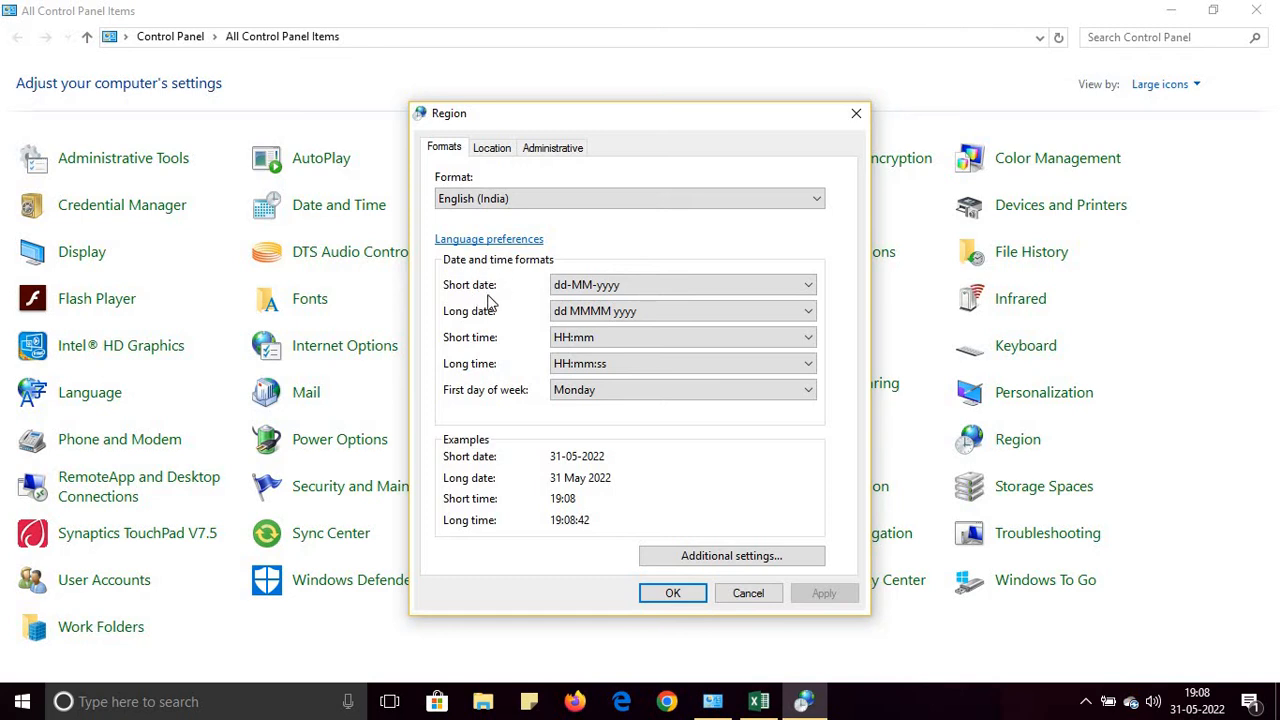
pyautogui.click(603, 285)
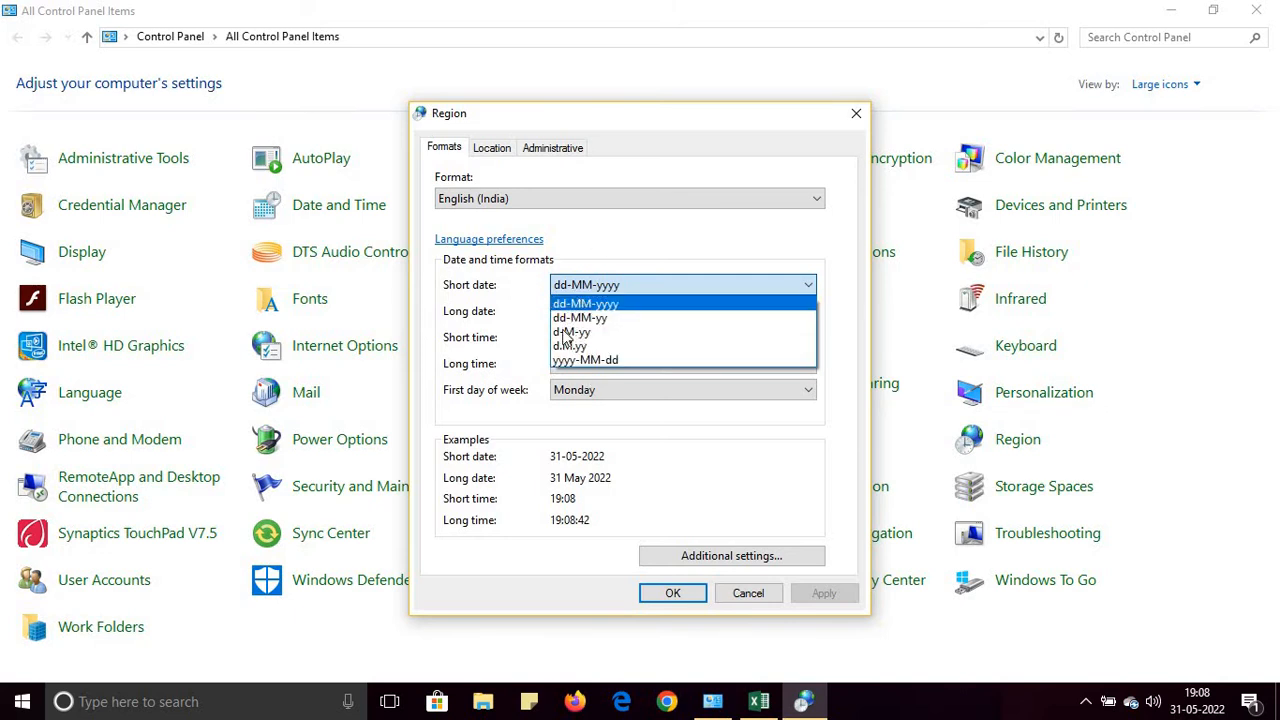
pyautogui.click(505, 292)
pyautogui.click(600, 286)
pyautogui.click(503, 314)
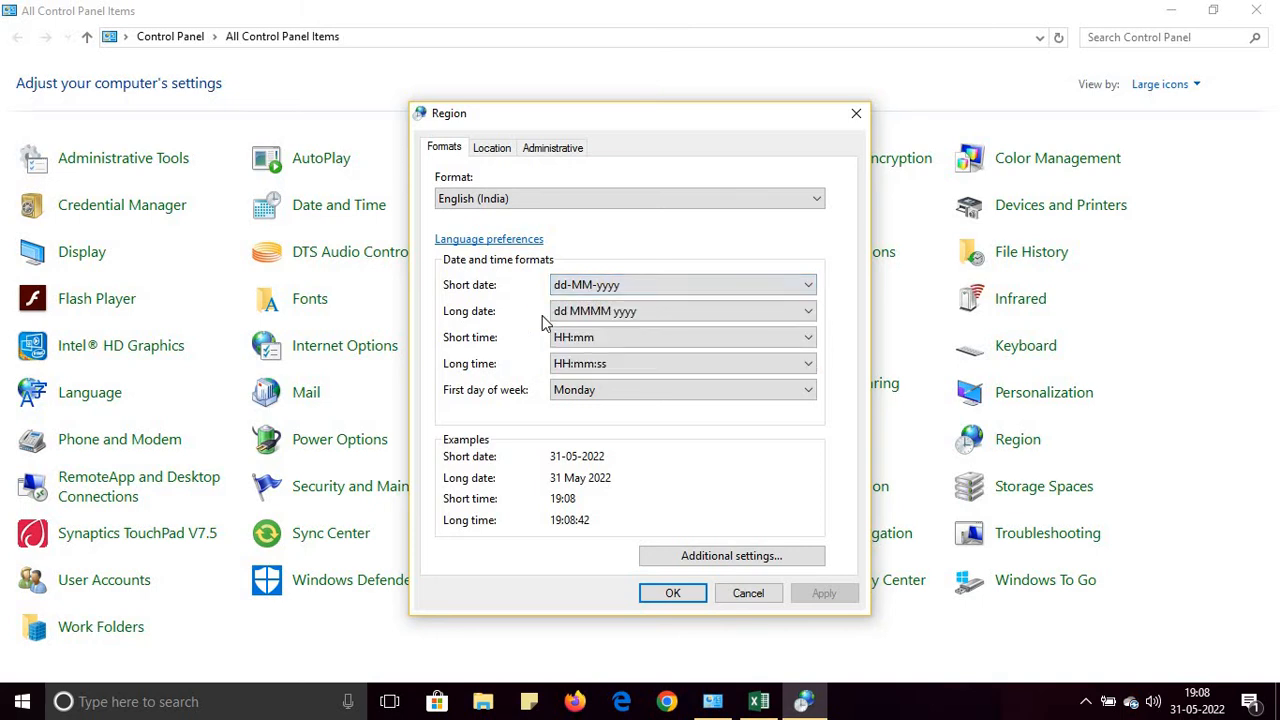
pyautogui.click(686, 597)
pyautogui.click(760, 704)
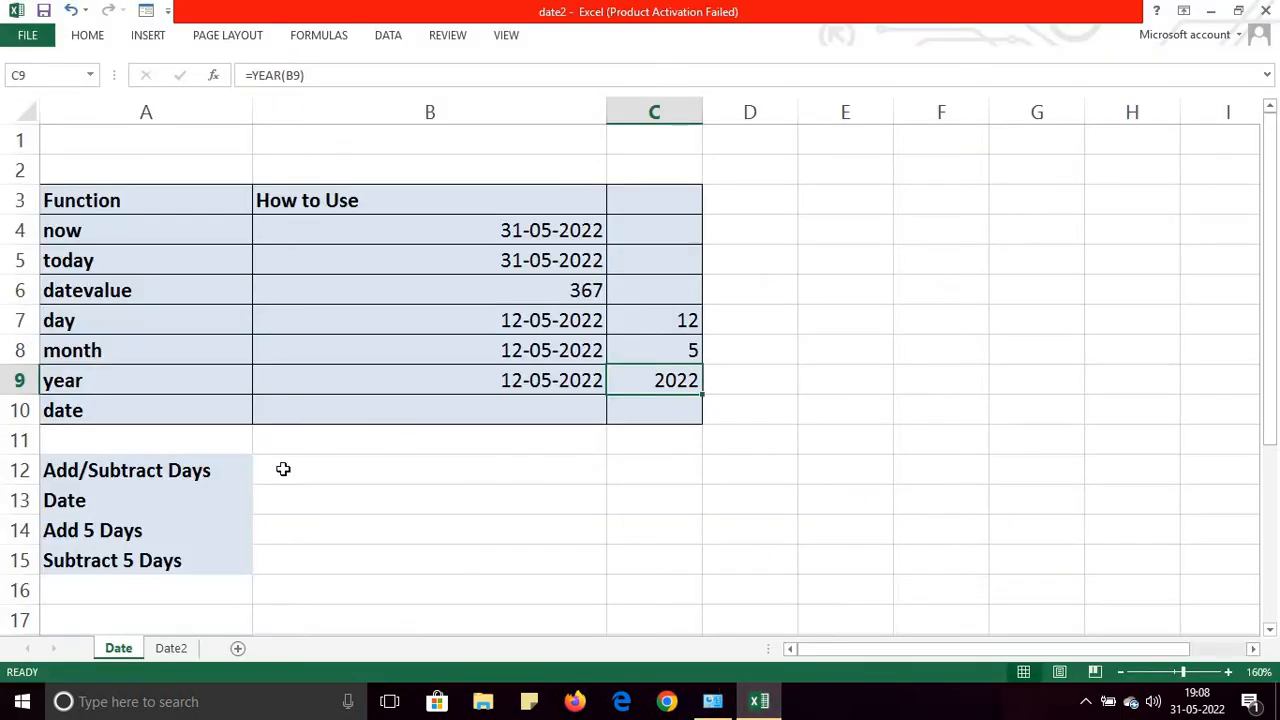
# - Enter =TODAY() in cell B13 as the date for the Add/Subtract Days section
pyautogui.click(330, 500)
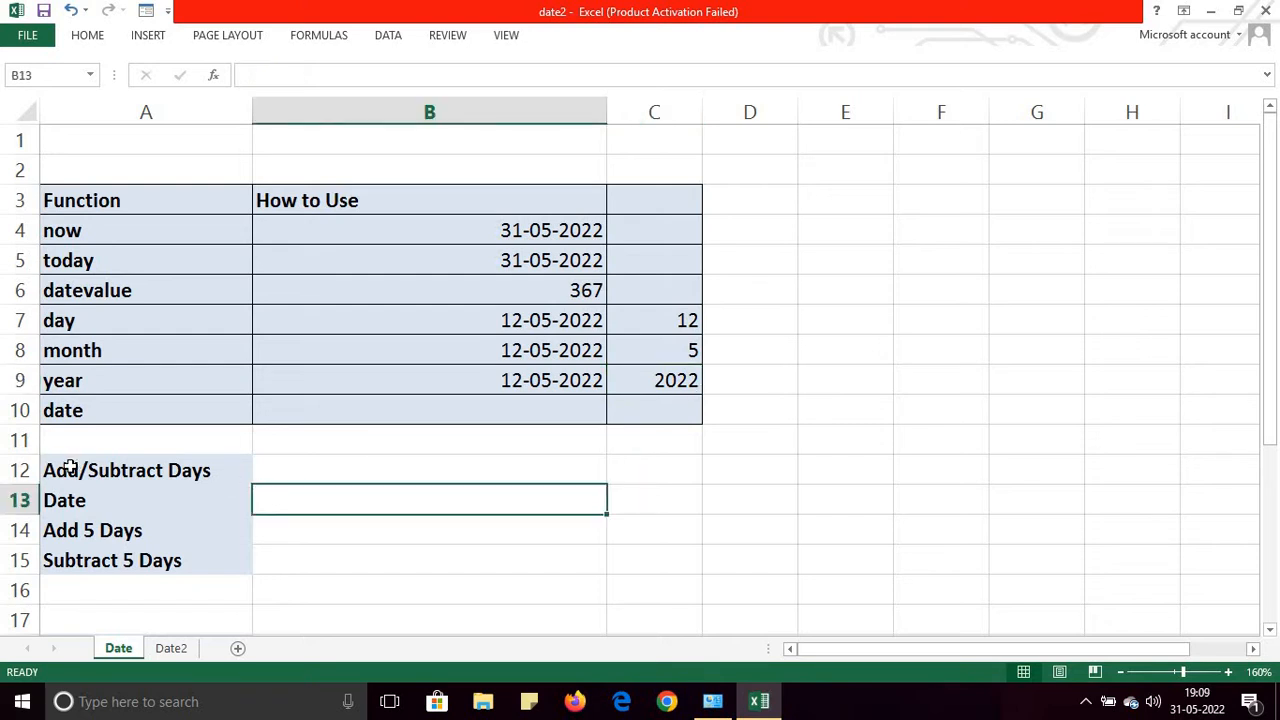
pyautogui.click(202, 468)
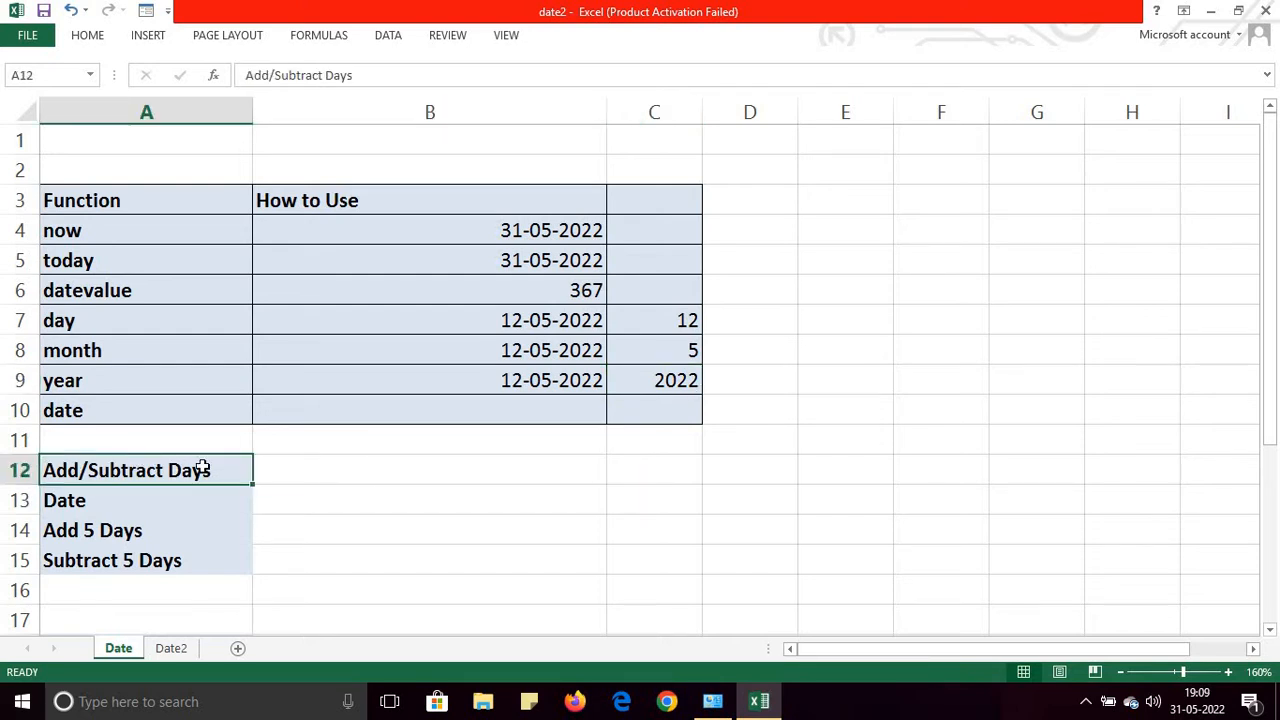
pyautogui.click(393, 498)
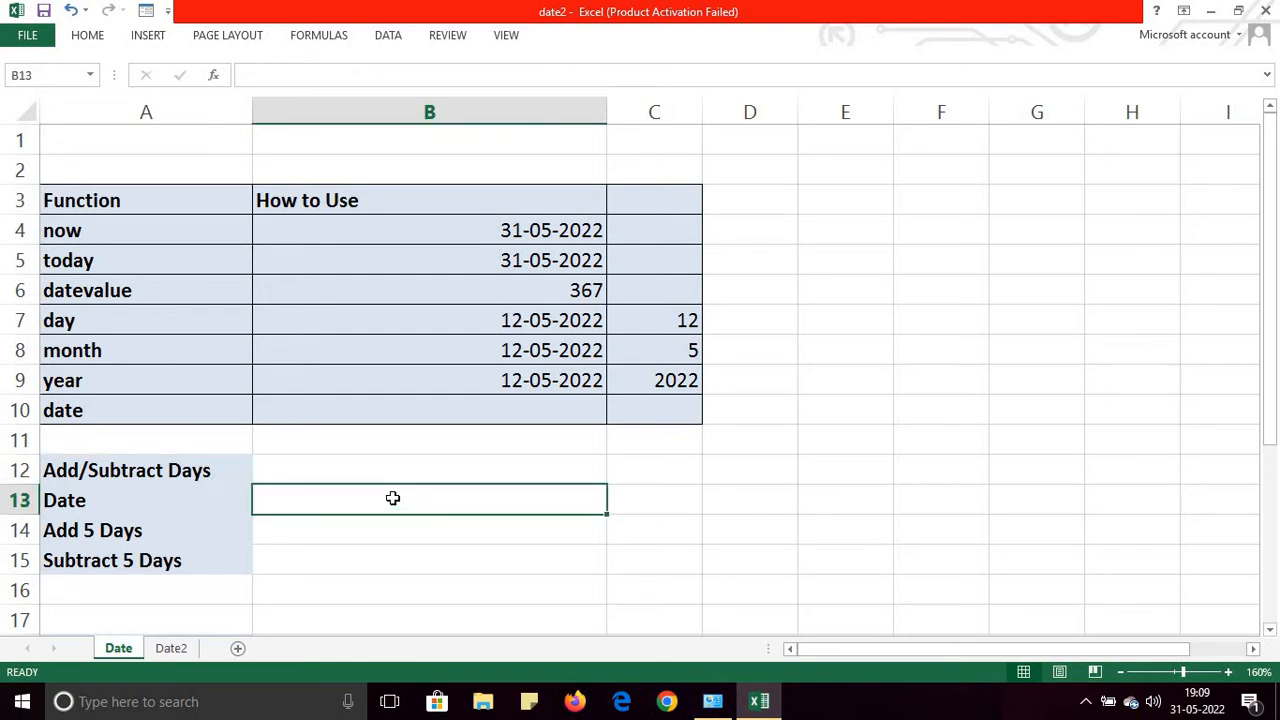
pyautogui.write('=')
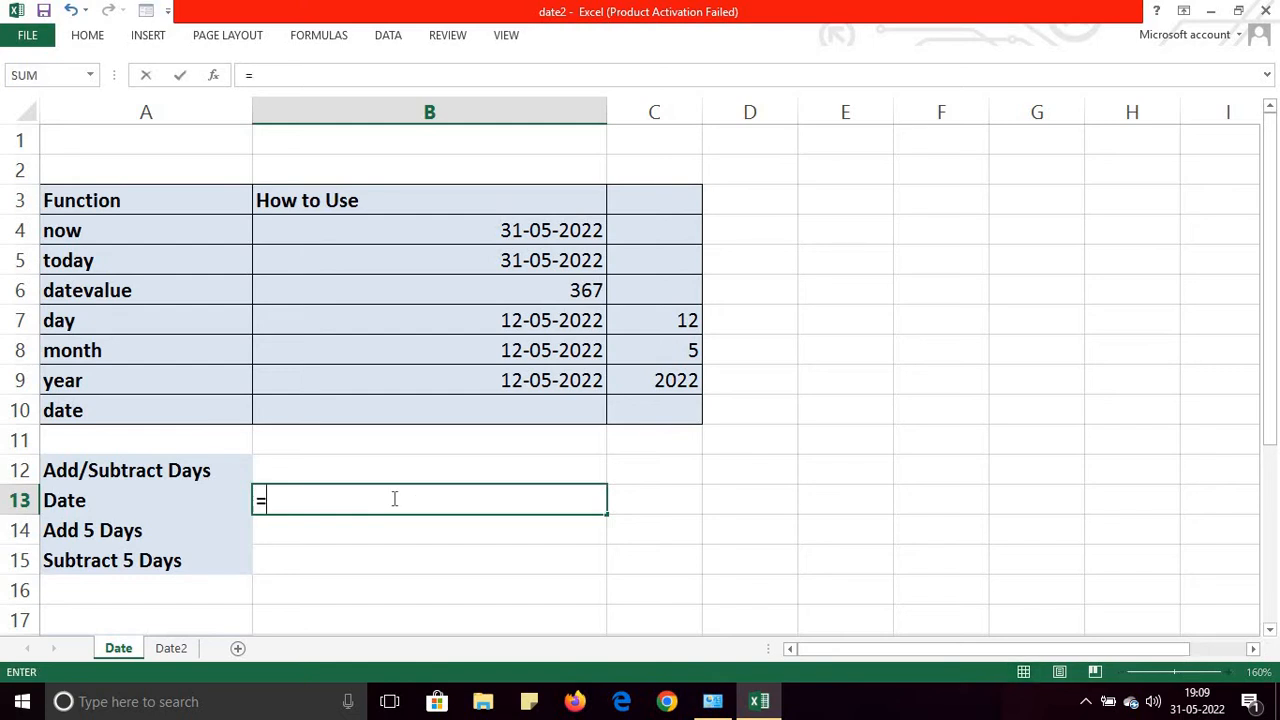
pyautogui.write('tod')
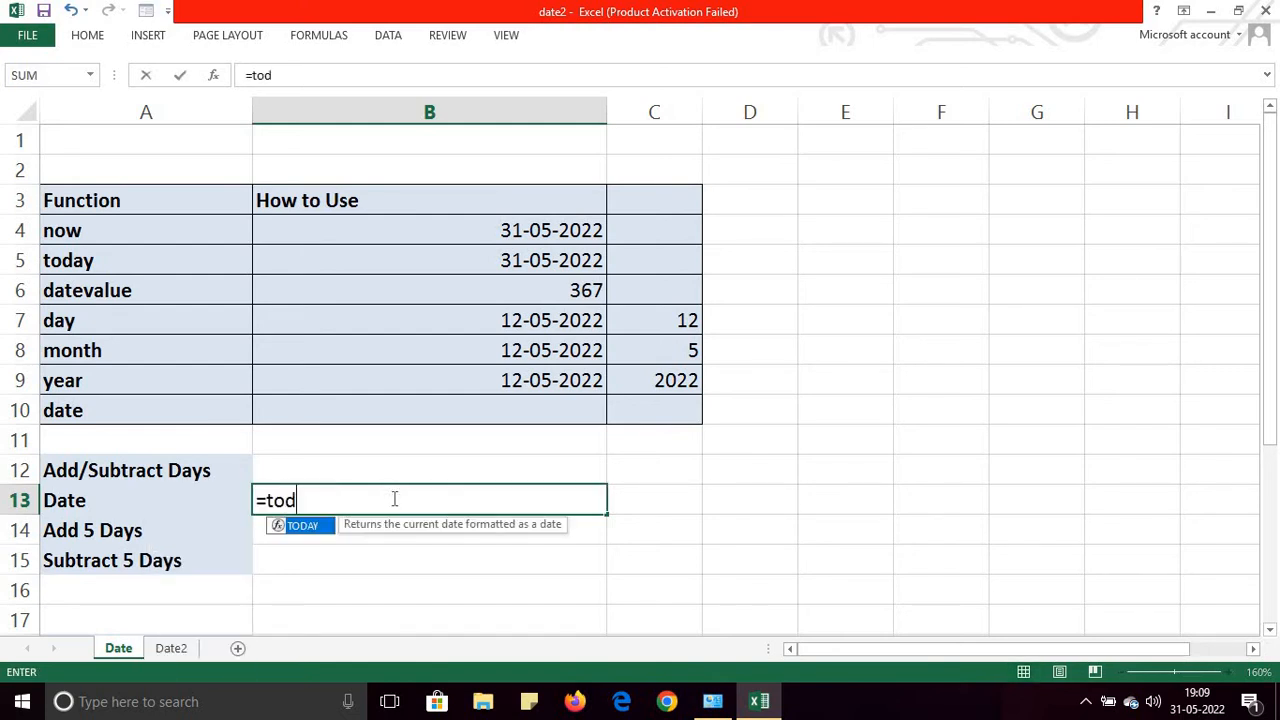
pyautogui.write('ay()')
pyautogui.press('Return')
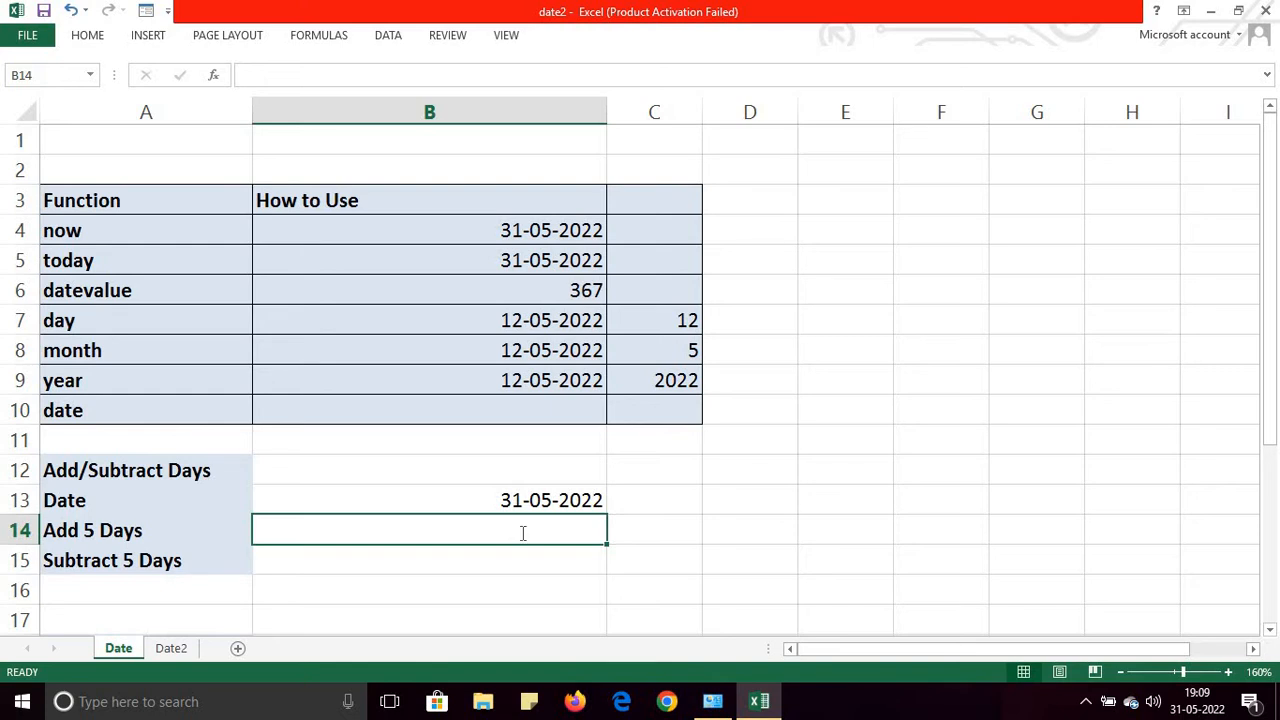
# - Add five days to the date in B13 by entering =B13+5 in cell B14
pyautogui.write('=')
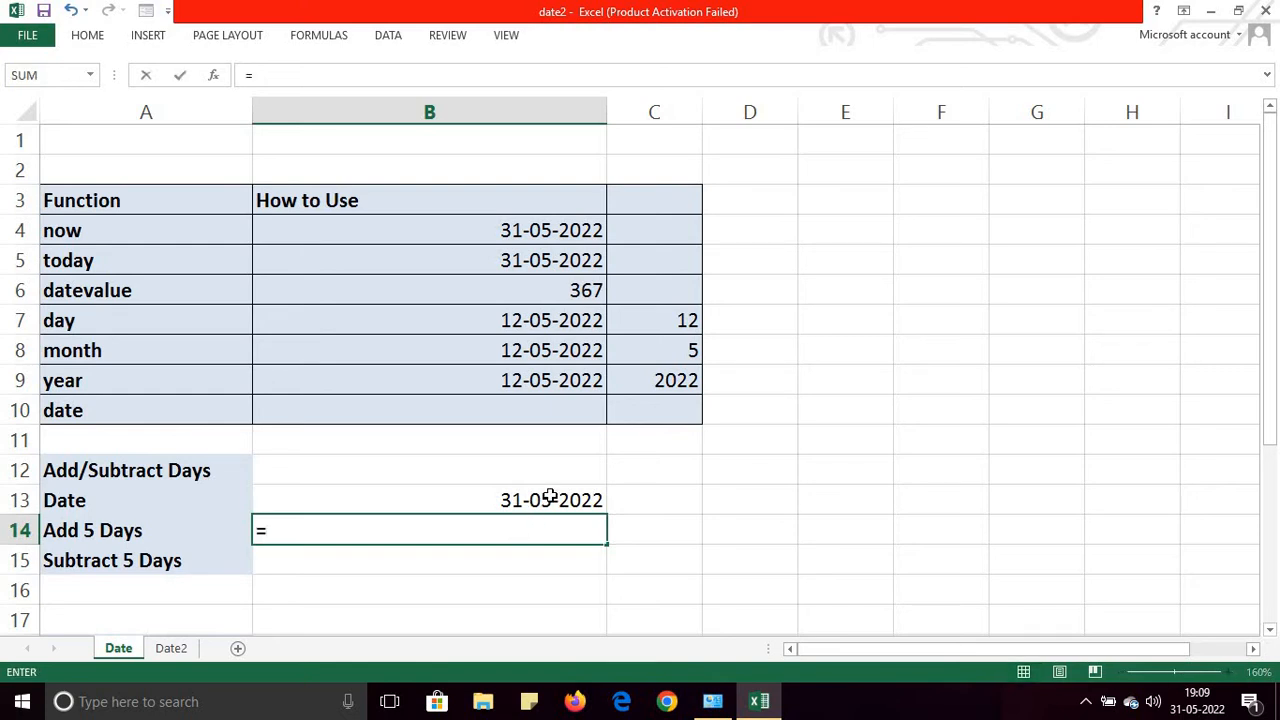
pyautogui.click(550, 496)
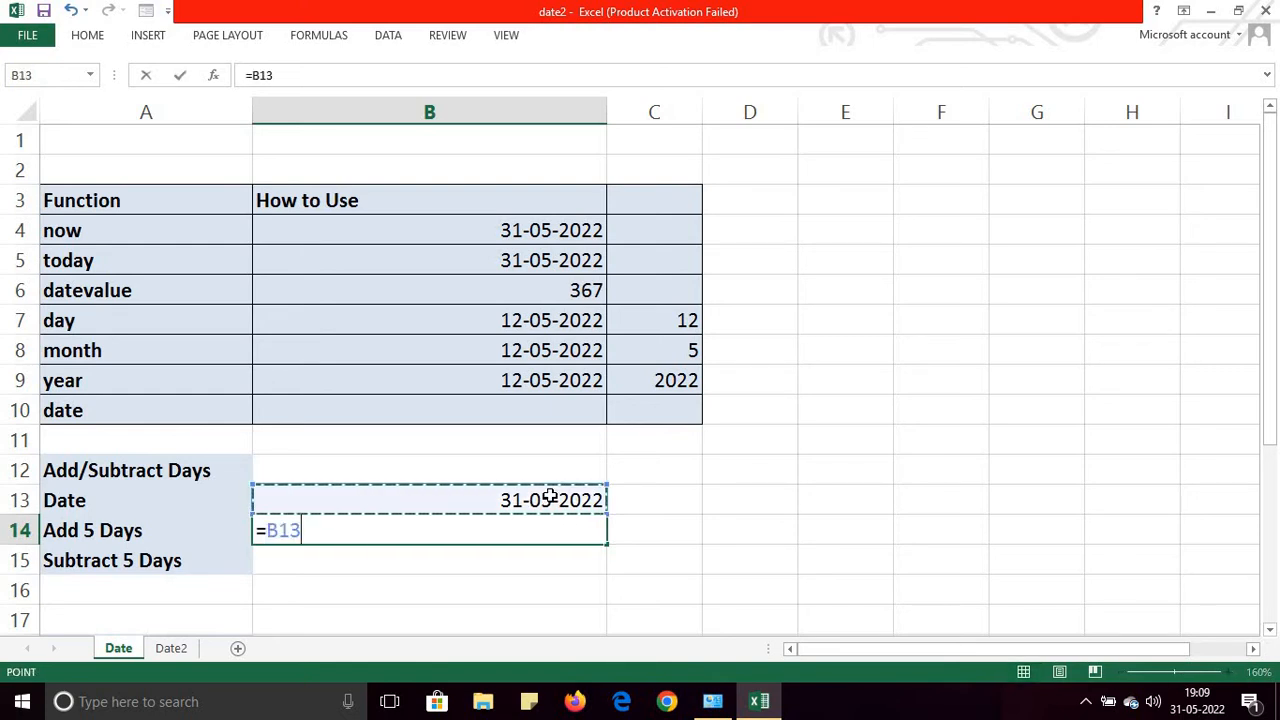
pyautogui.write('+5')
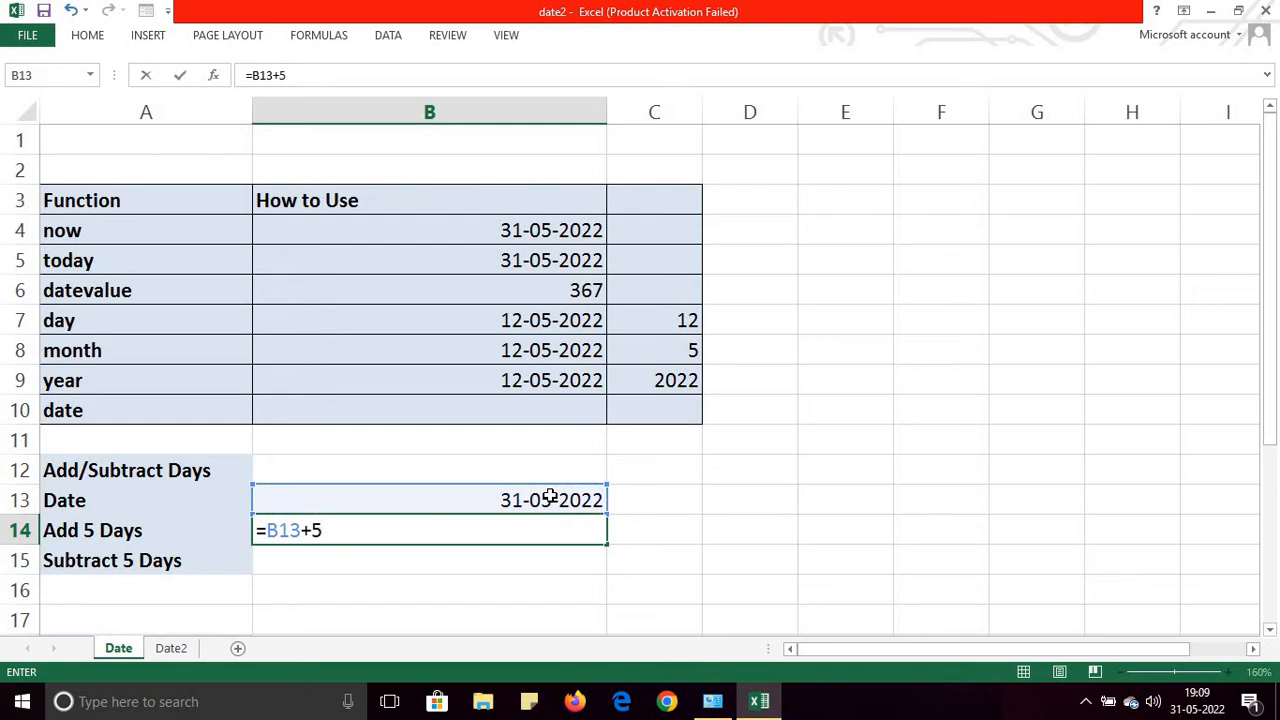
pyautogui.press('Return')
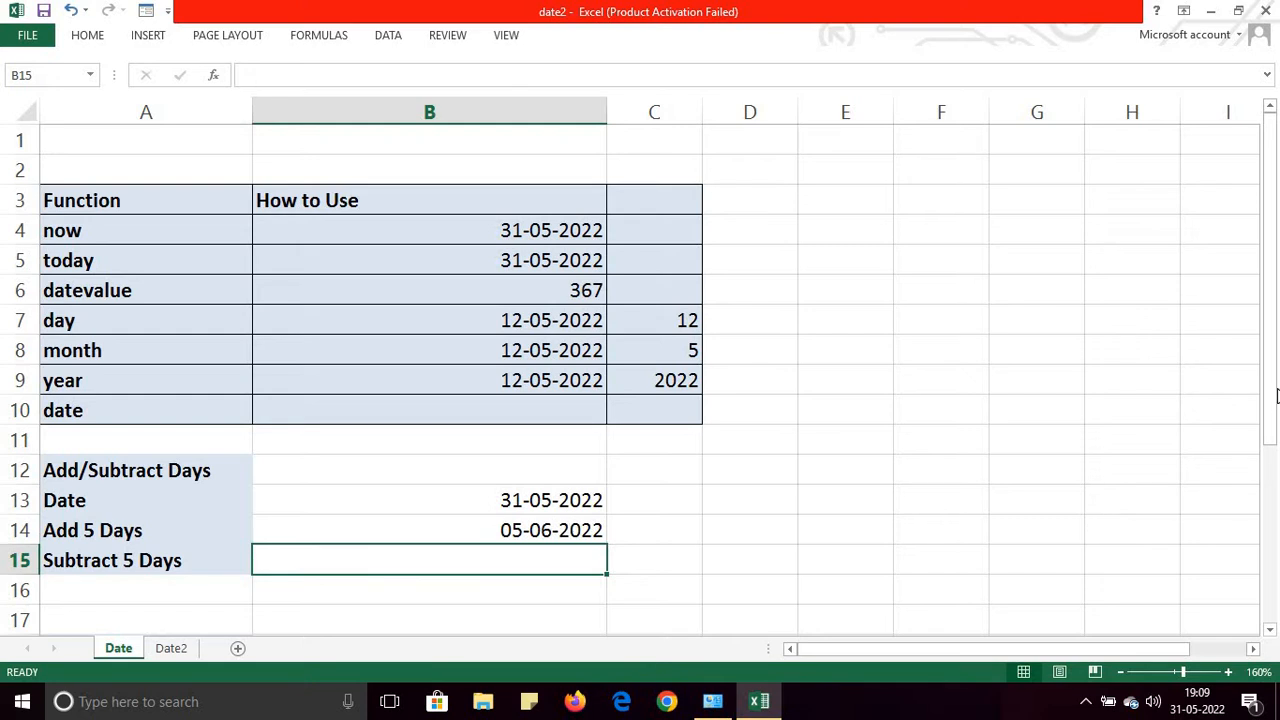
# - Subtract five days from the date in B13 by entering =B13-5 in cell B15, and review the formulas in B14 and B15
pyautogui.moveTo(1273, 396); pyautogui.dragTo(1273, 481)
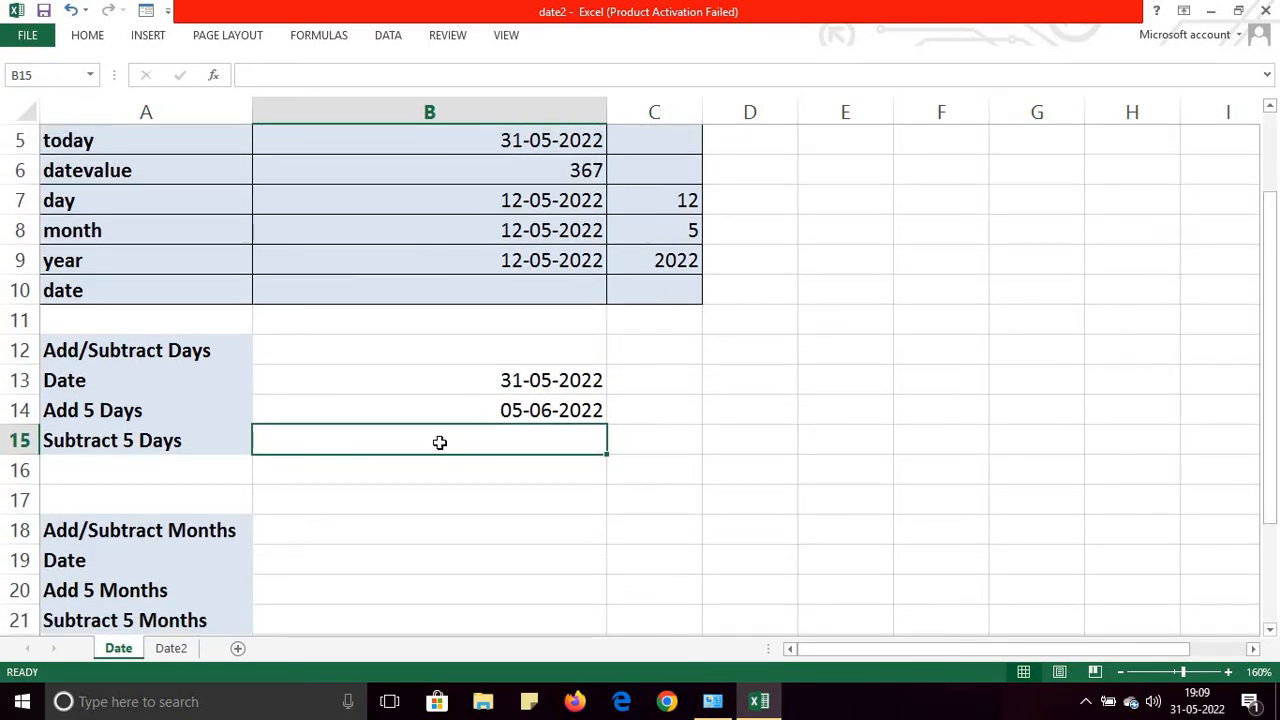
pyautogui.write('=')
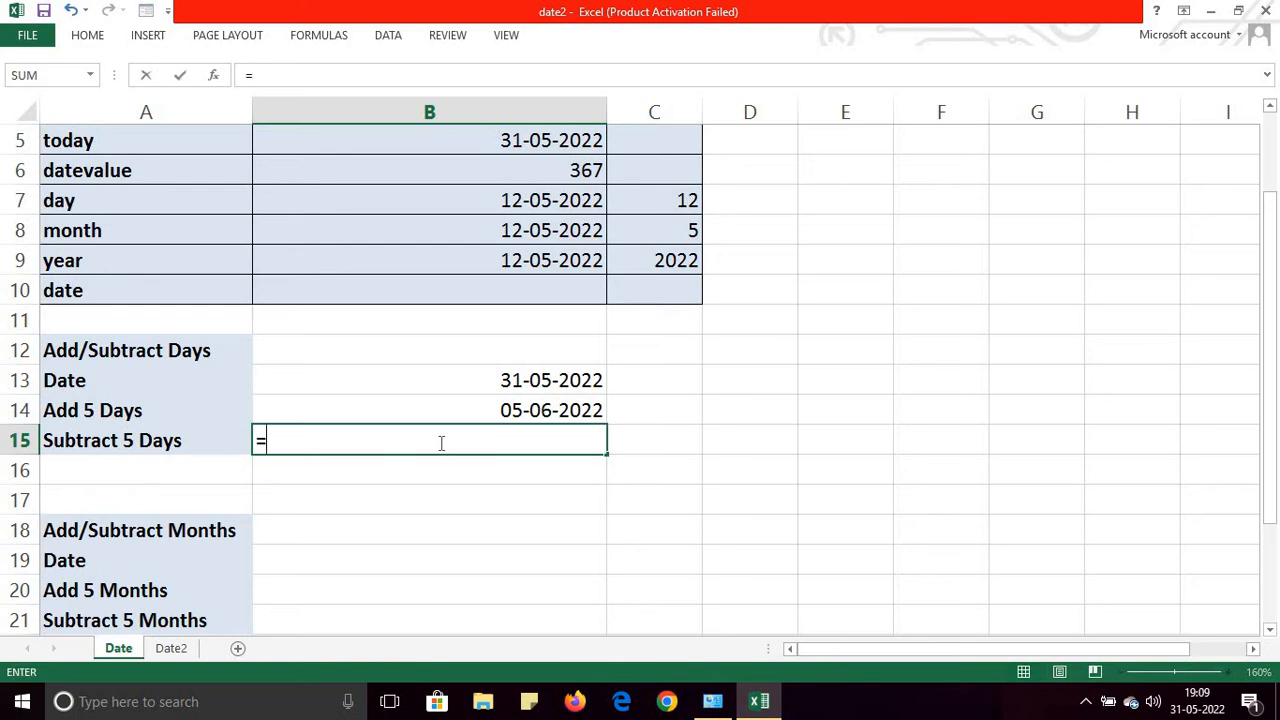
pyautogui.click(537, 382)
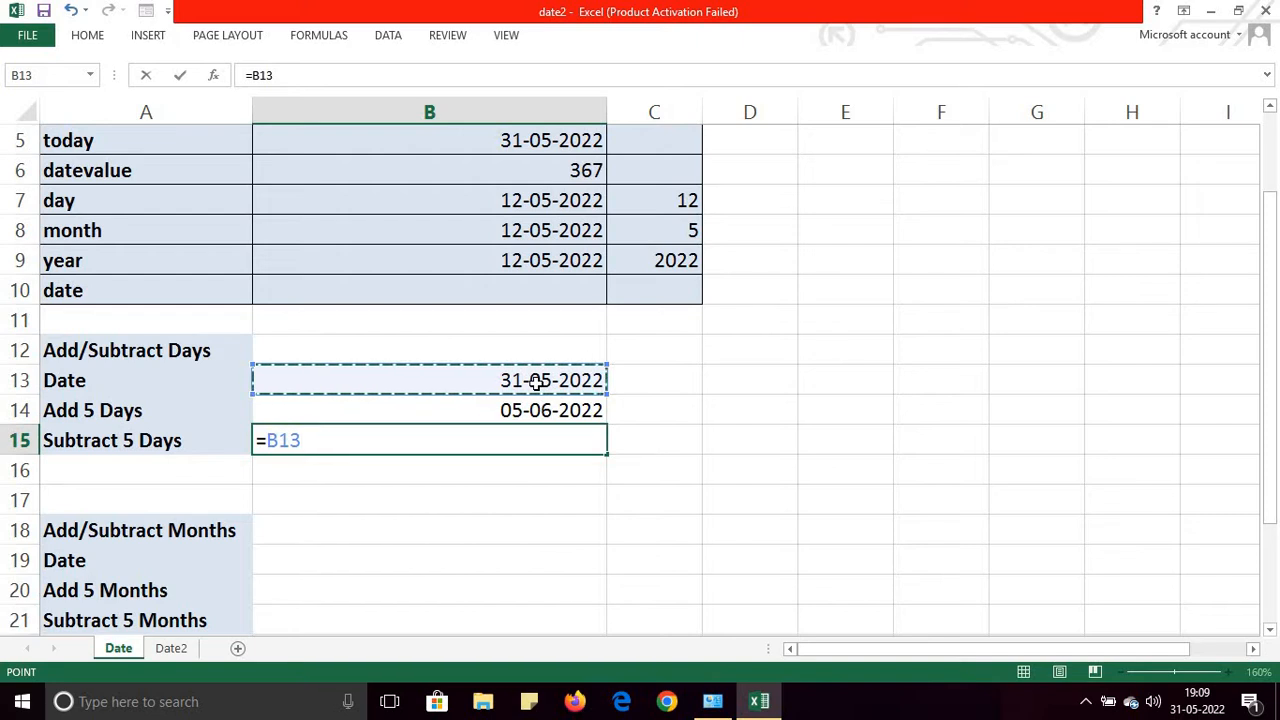
pyautogui.write('-5')
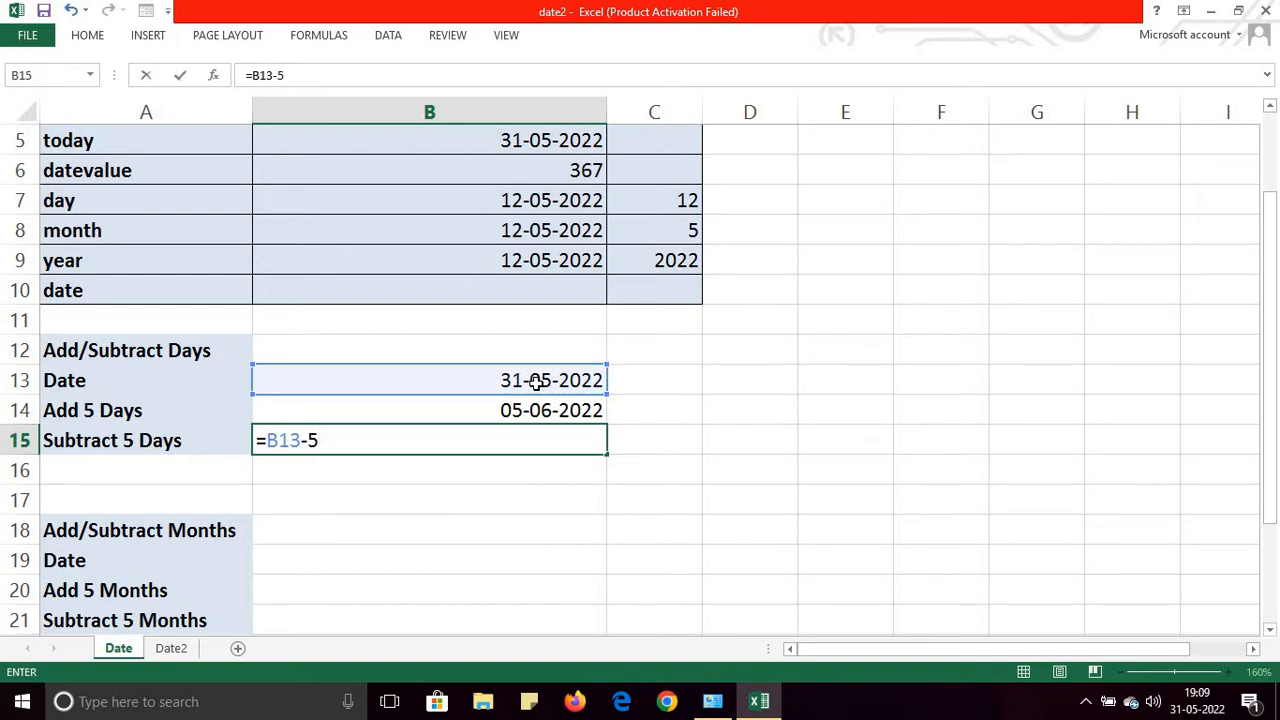
pyautogui.press('Return')
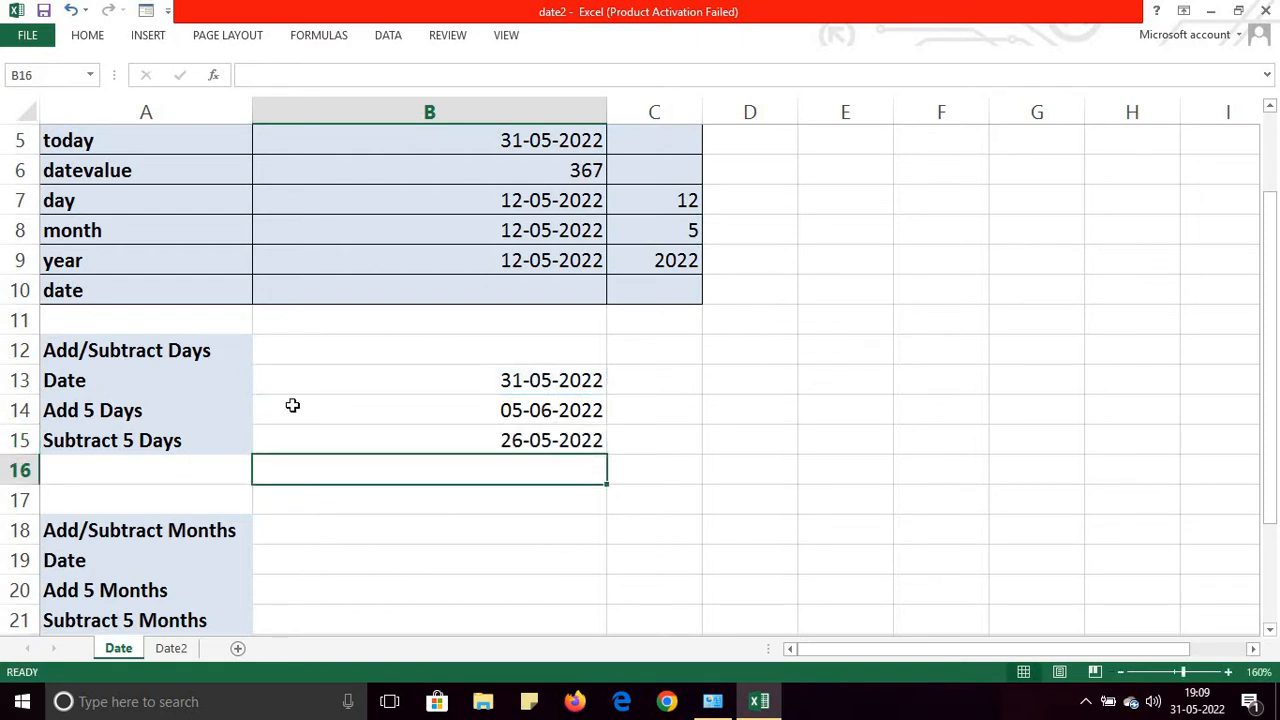
pyautogui.click(452, 411)
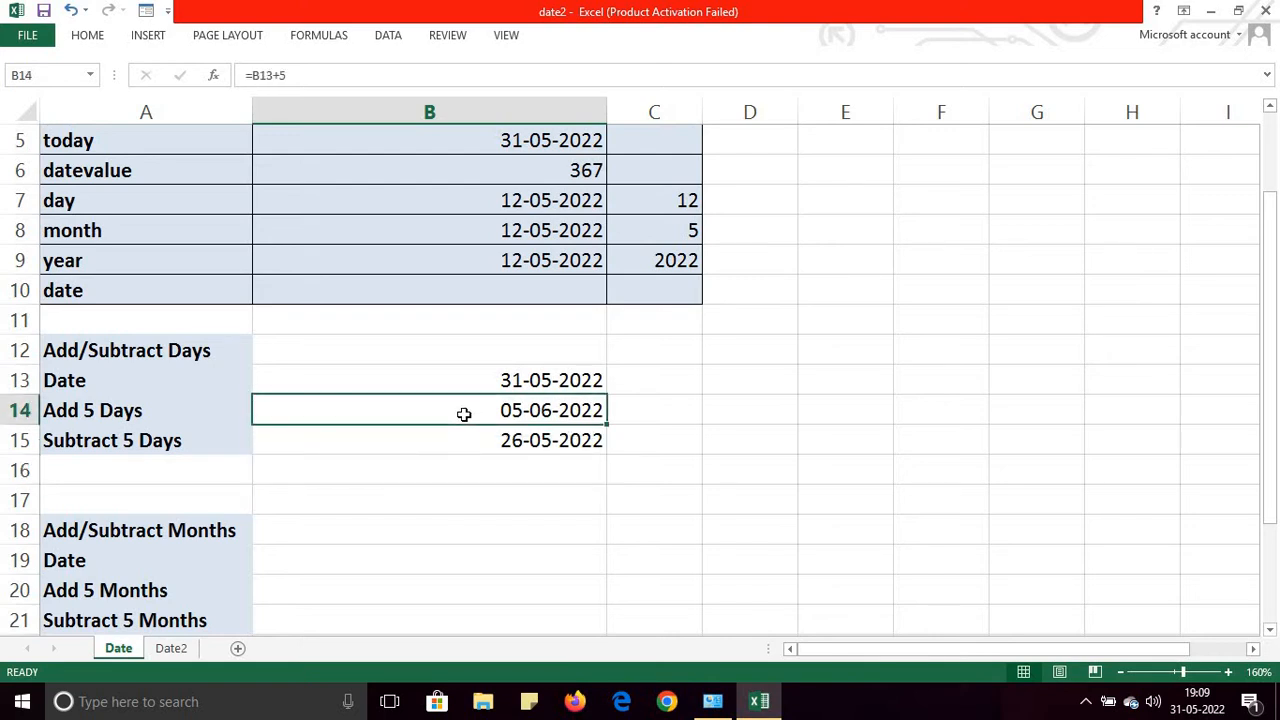
pyautogui.click(283, 76)
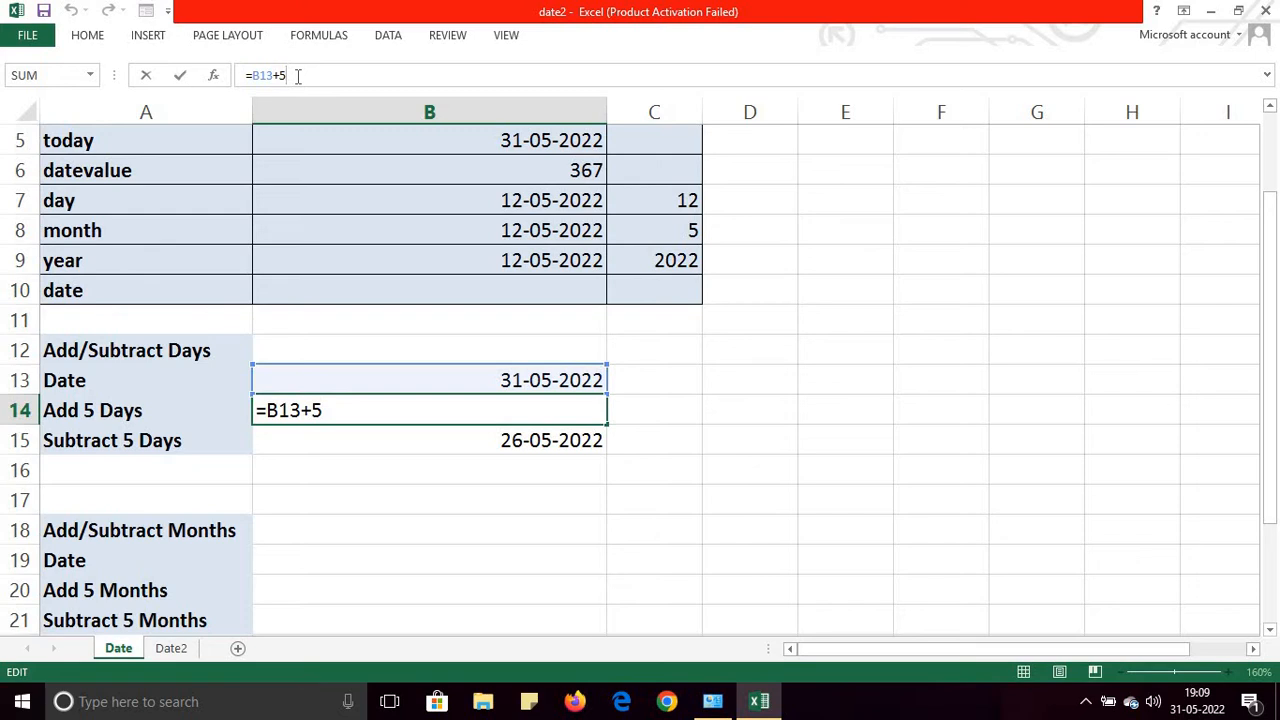
pyautogui.click(450, 436)
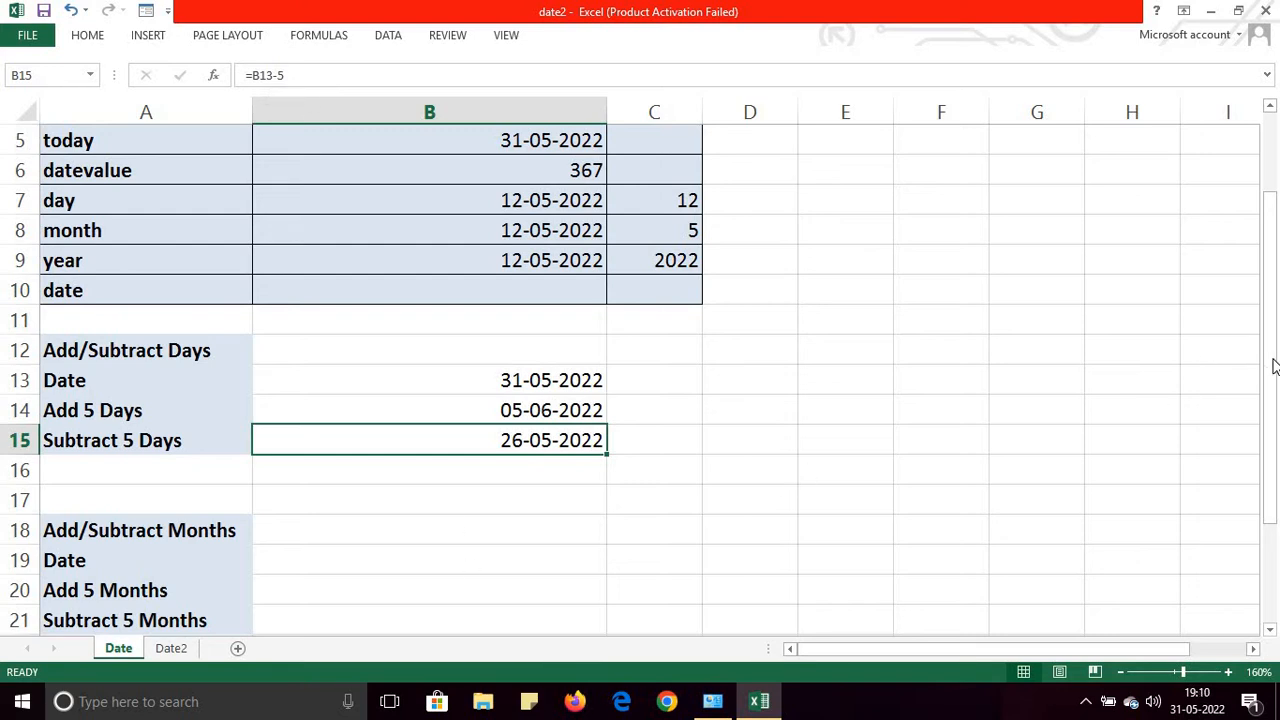
# - Enter =TODAY() in cell B19 as the date for the Add/Subtract Months section
pyautogui.moveTo(1271, 374); pyautogui.dragTo(1271, 468)
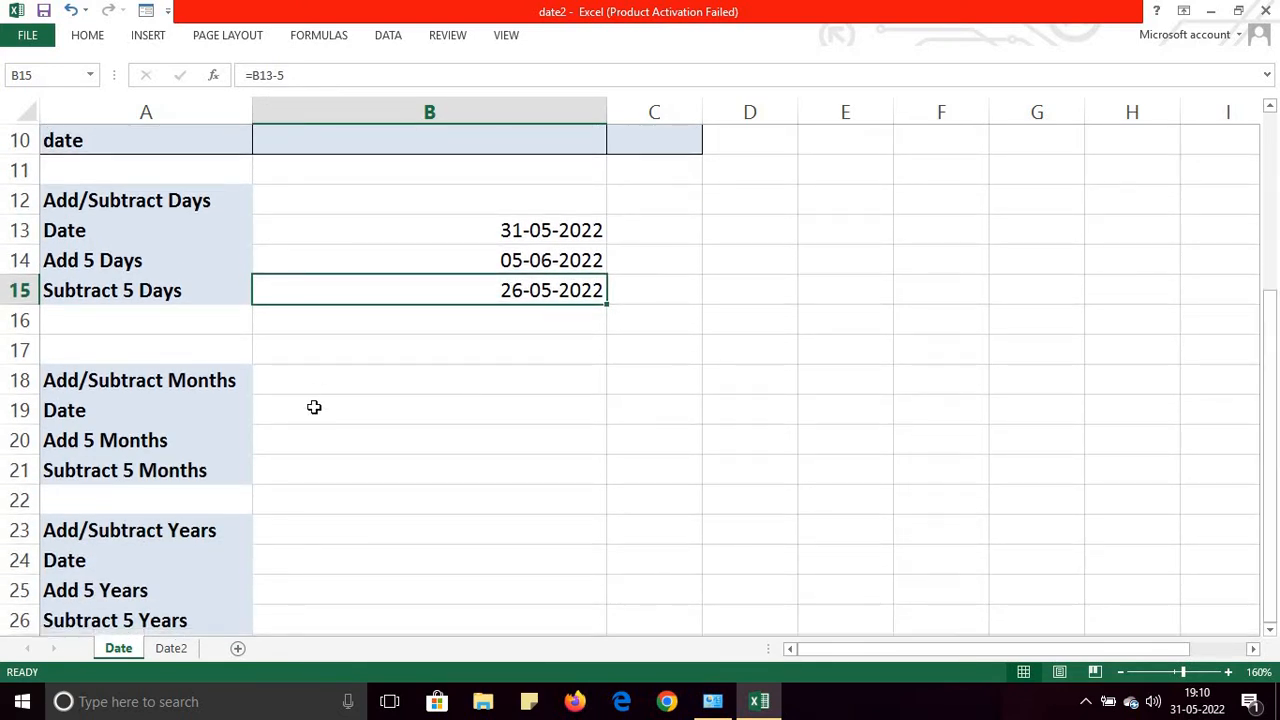
pyautogui.click(402, 410)
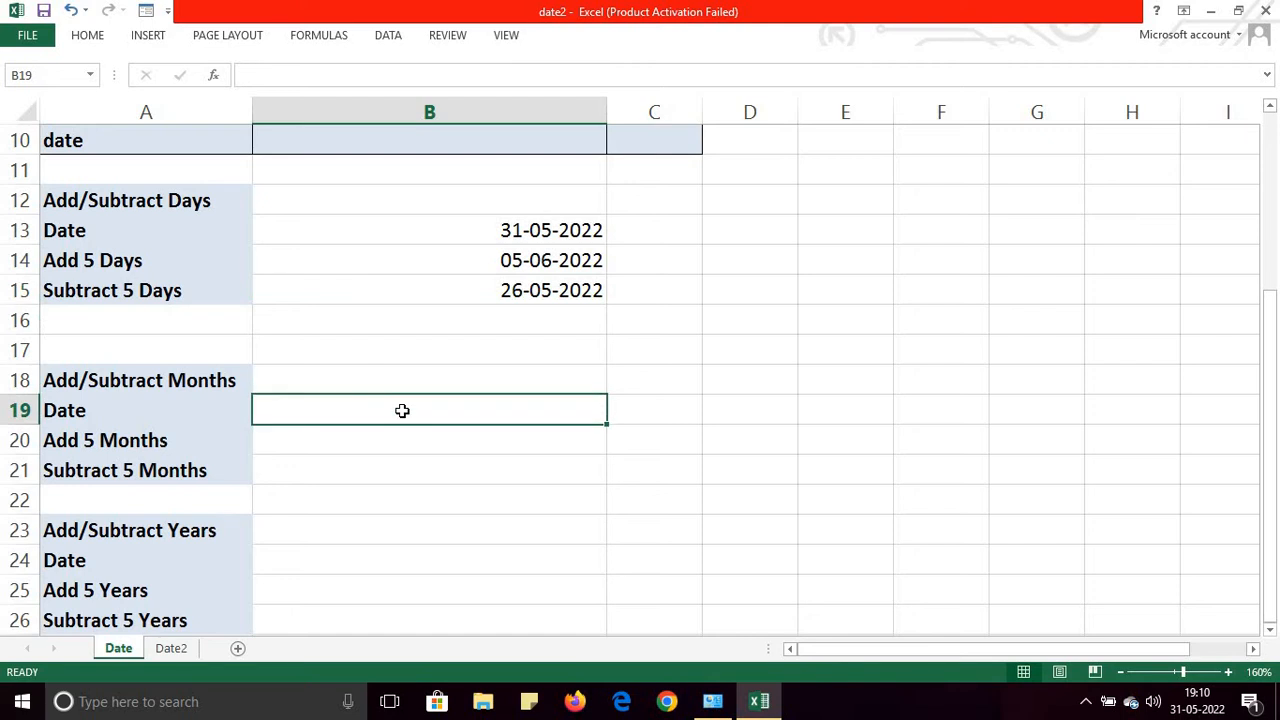
pyautogui.write('=toda')
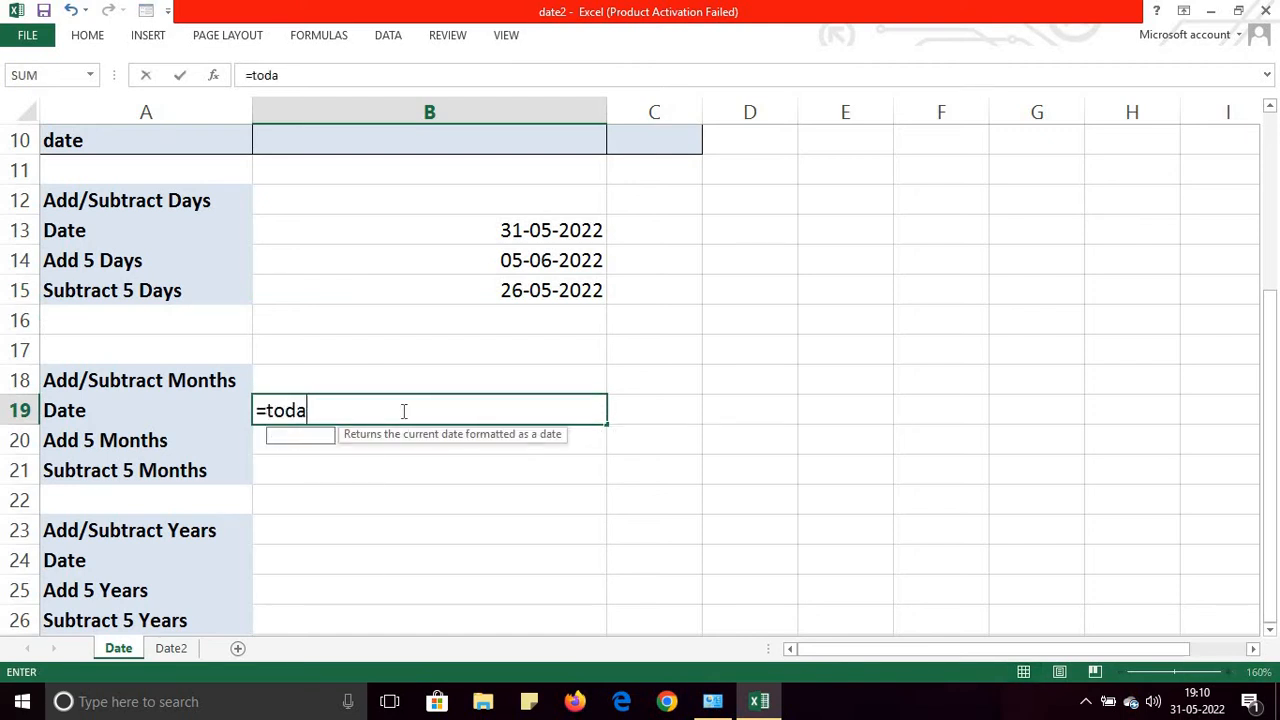
pyautogui.write('y(')
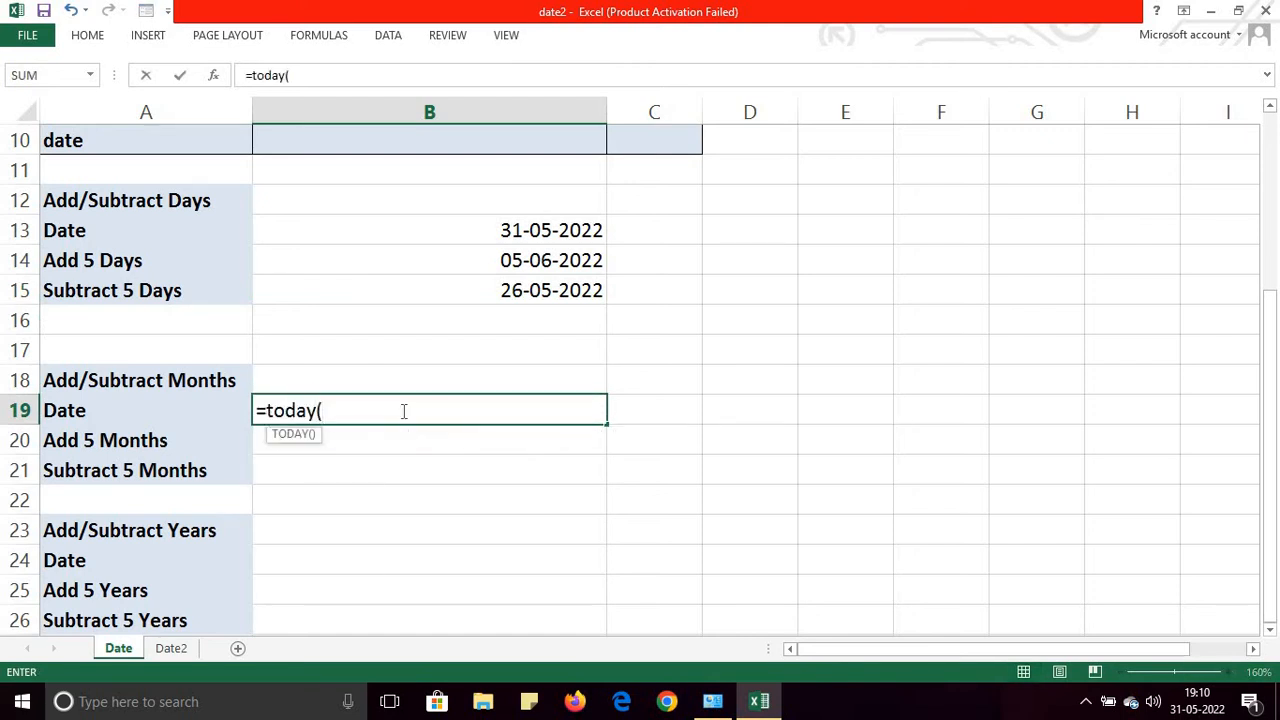
pyautogui.write(')')
pyautogui.press('Return')
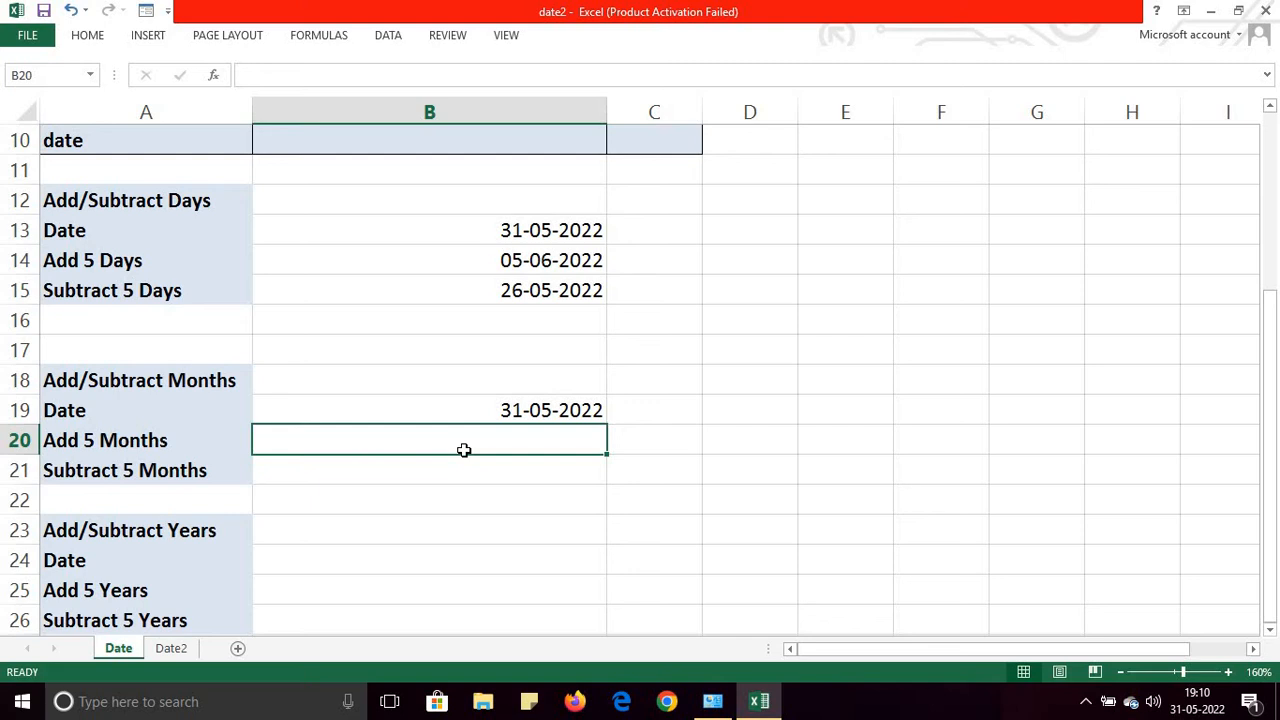
# - Add five months to the date in B19 by entering =EDATE(B19,5) in cell B20, and review the starting date
pyautogui.write('=e')
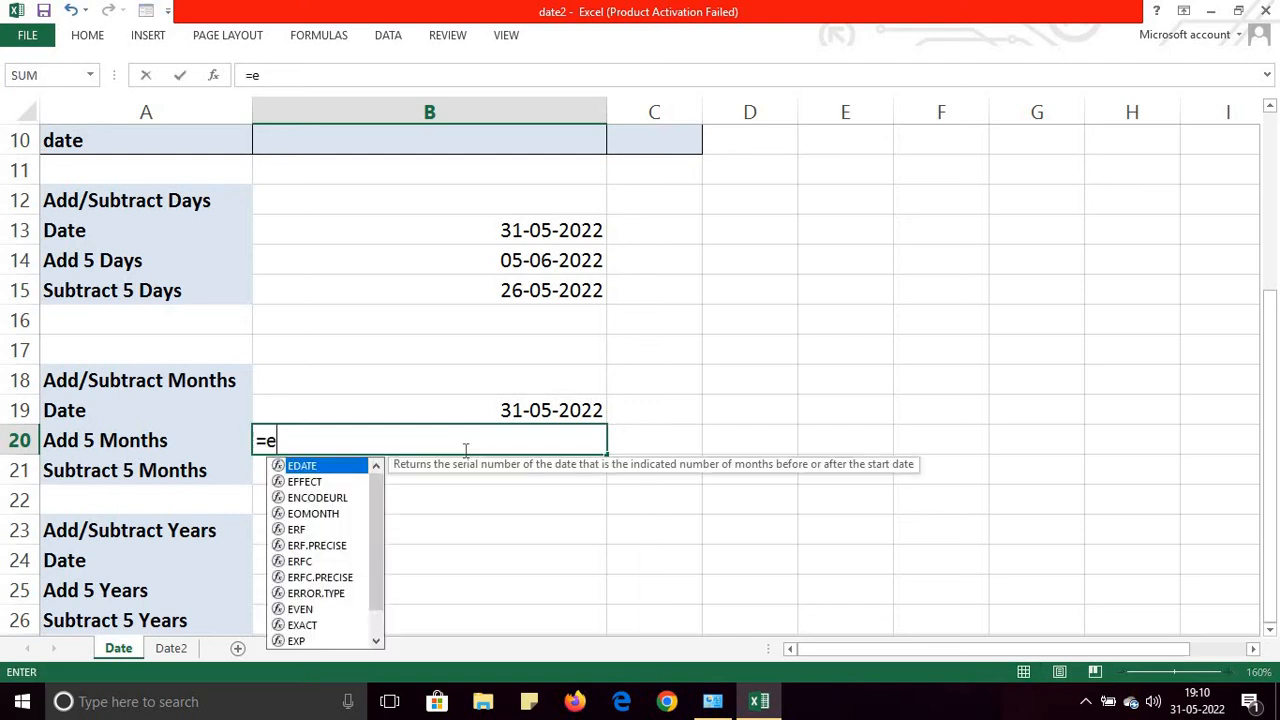
pyautogui.write('date')
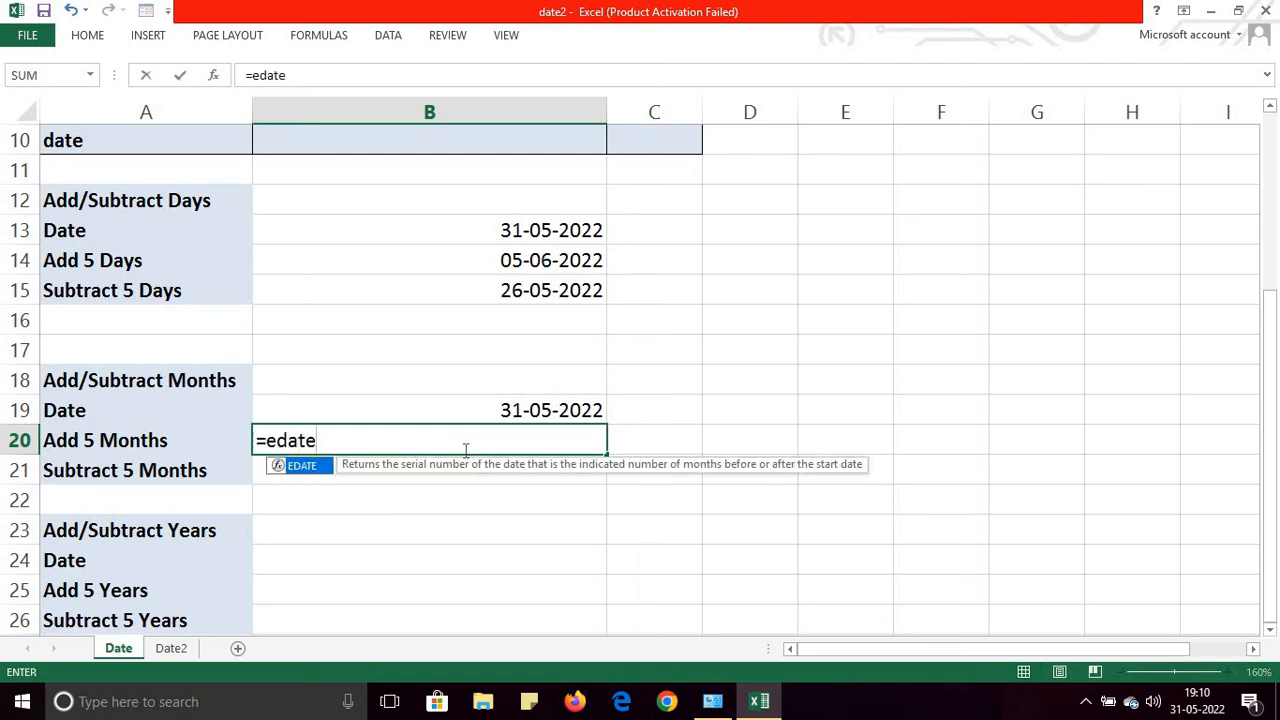
pyautogui.write('(')
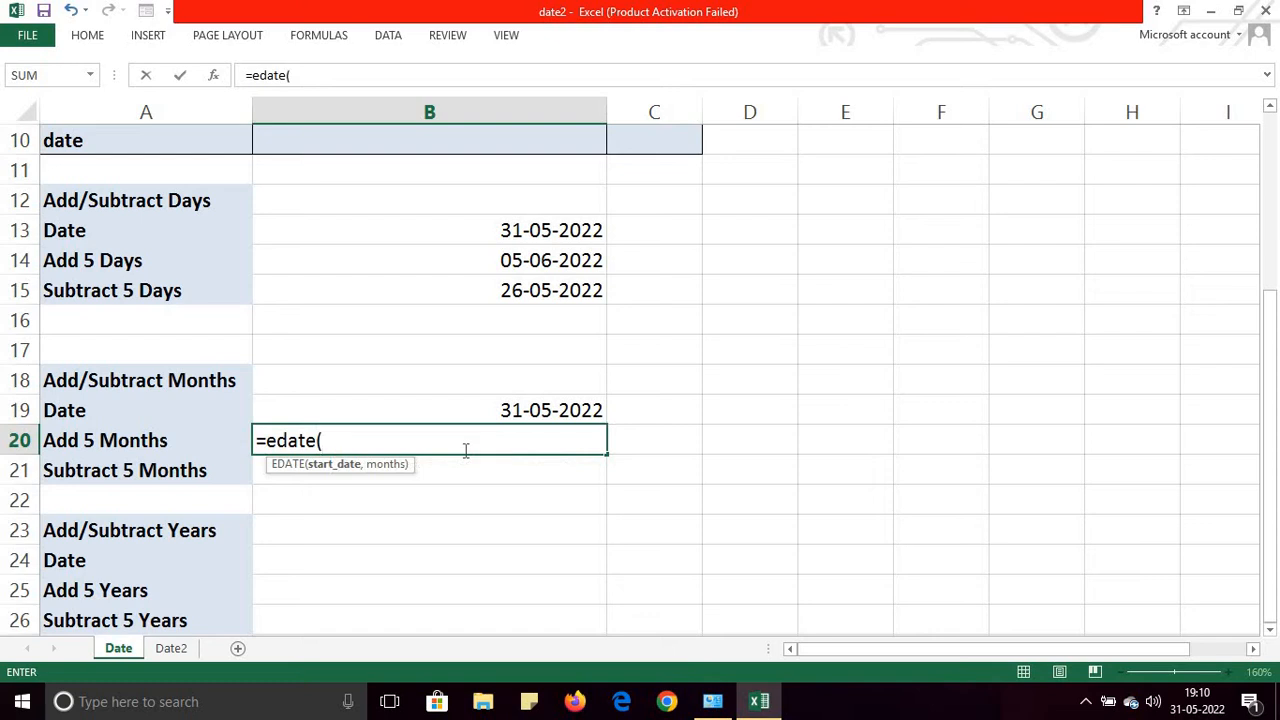
pyautogui.click(545, 410)
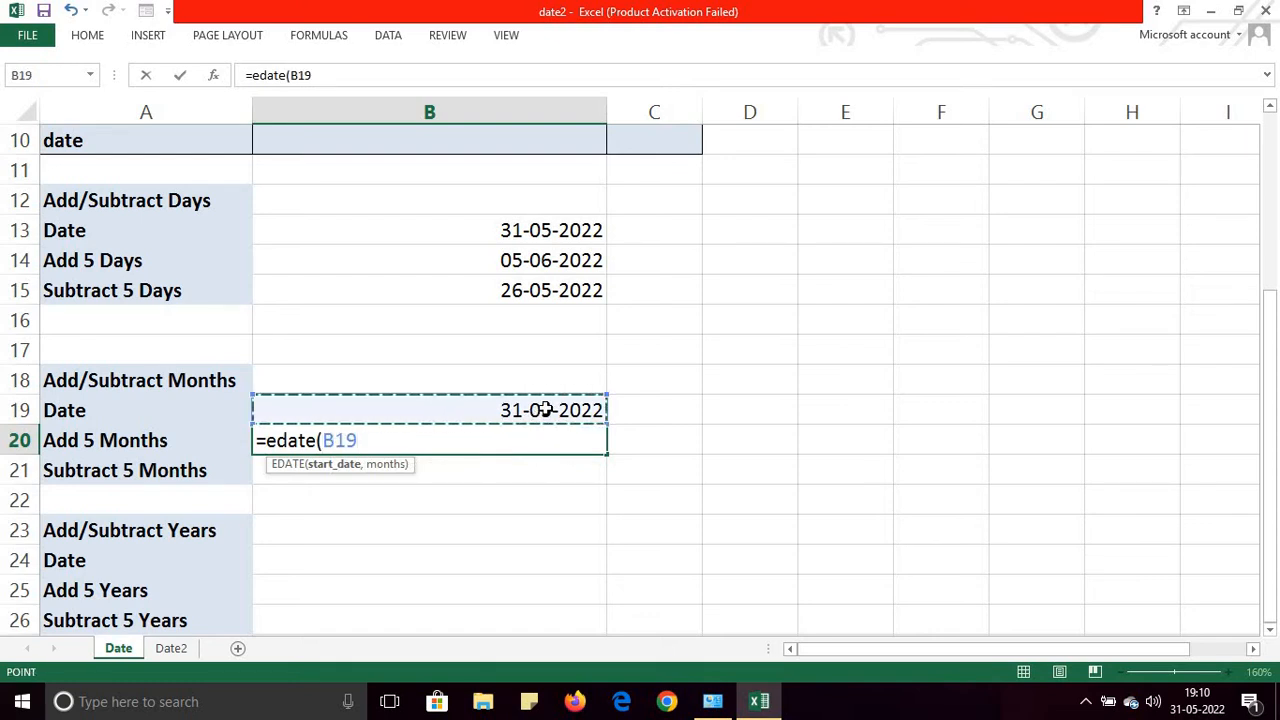
pyautogui.write(',')
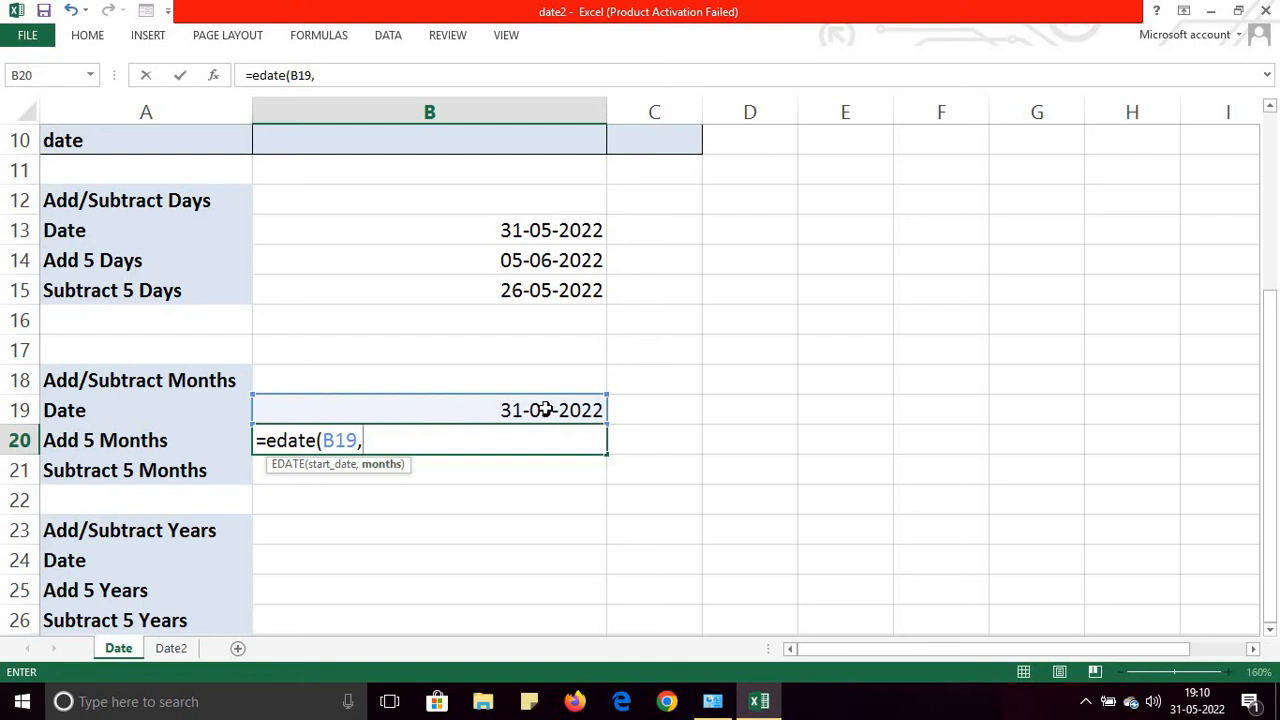
pyautogui.write('5)')
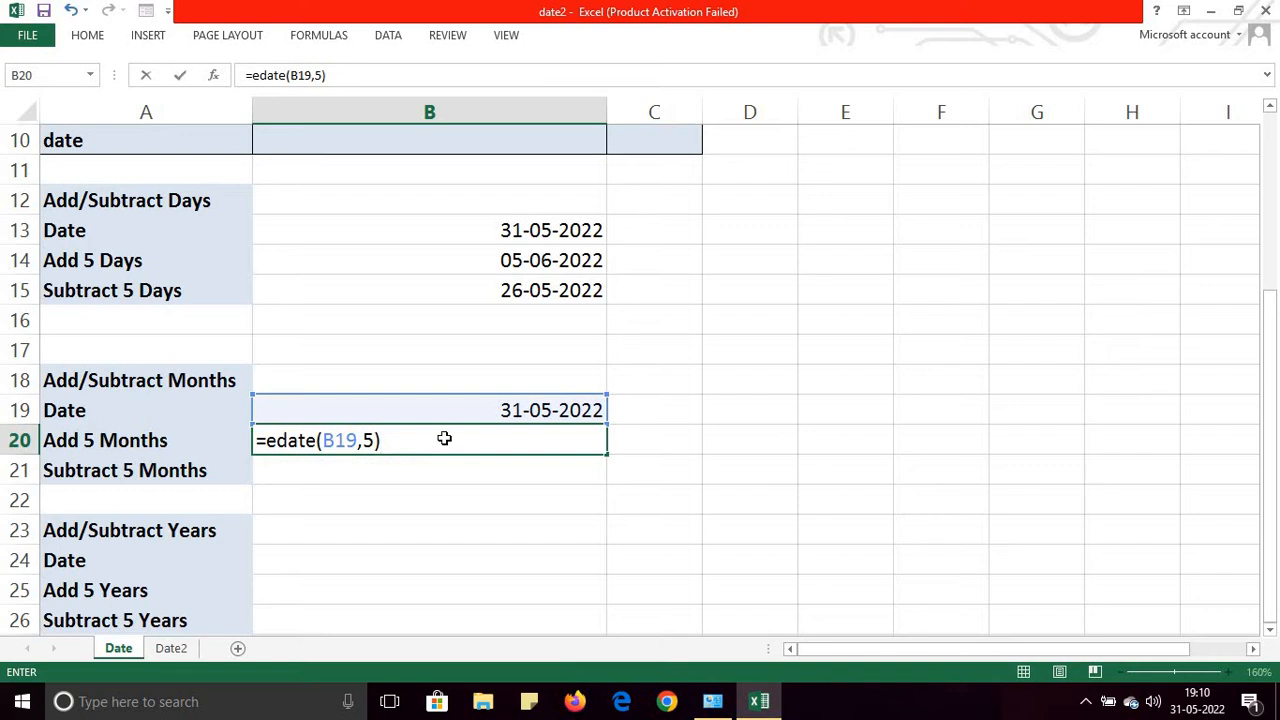
pyautogui.press('Return')
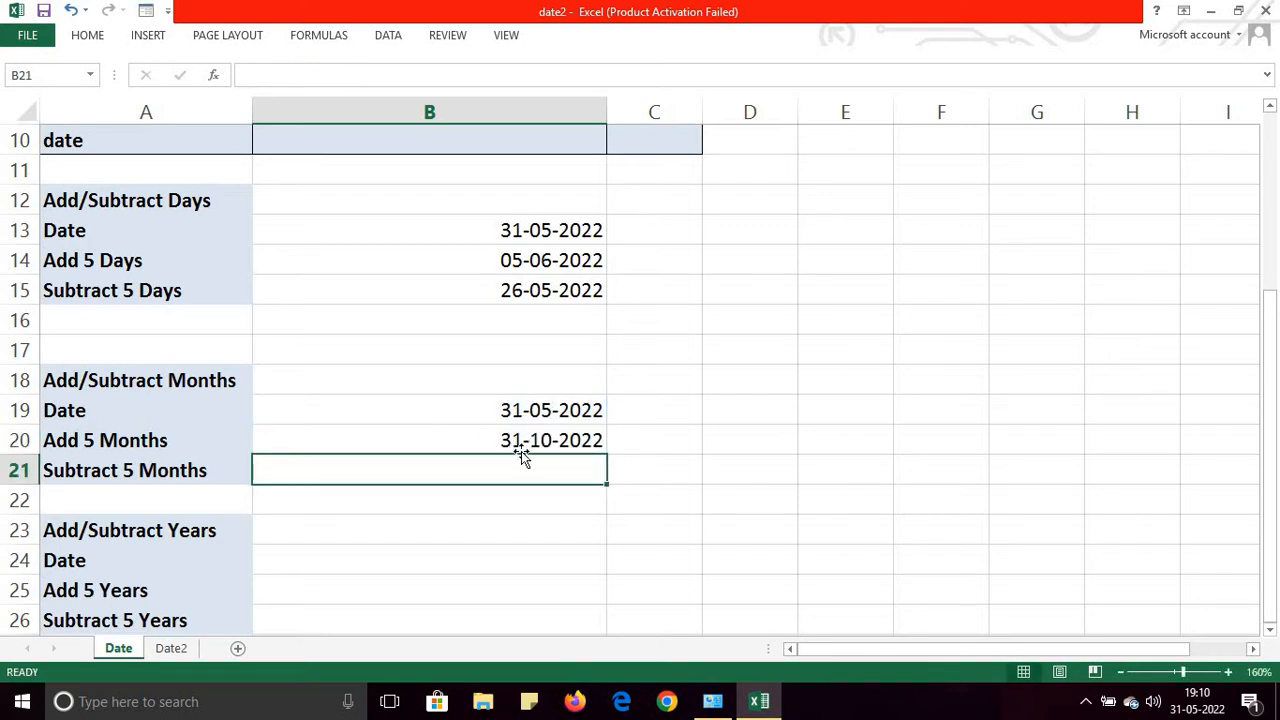
pyautogui.click(514, 412)
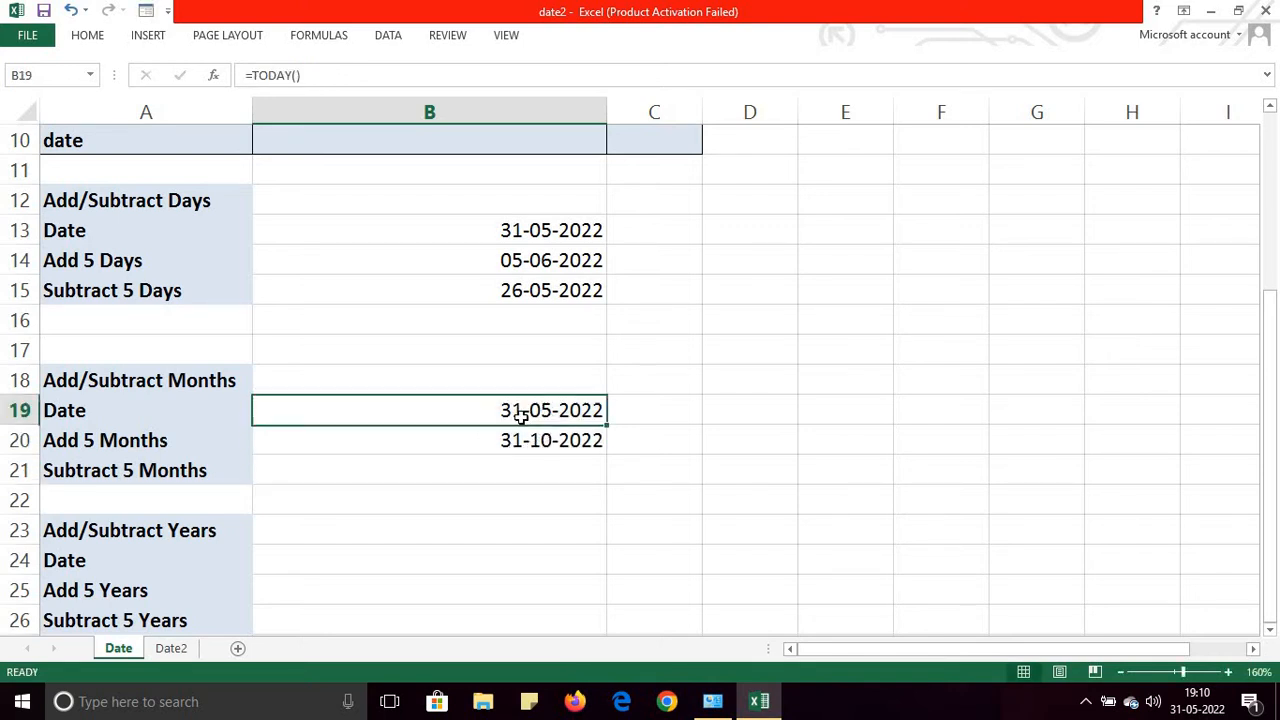
# - Subtract five months from the date in B19 by entering =EDATE(B19,-5) in cell B21, and review its formula
pyautogui.click(477, 471)
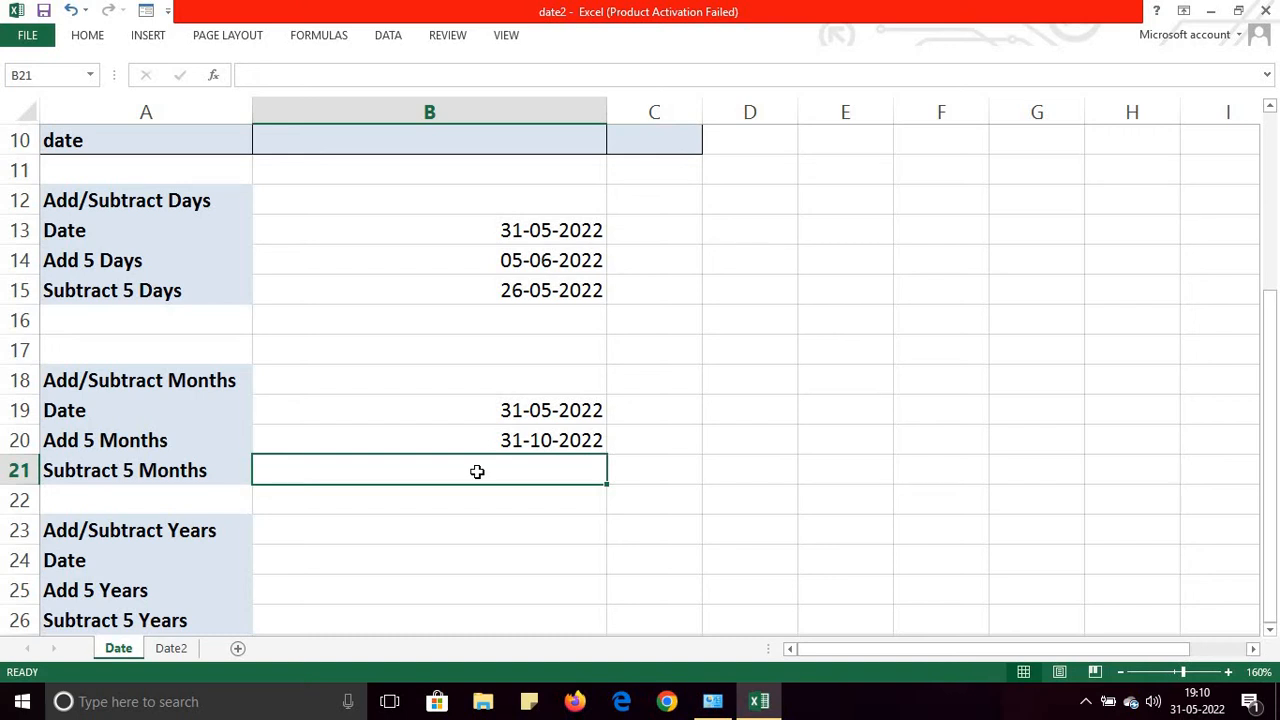
pyautogui.write('=ed')
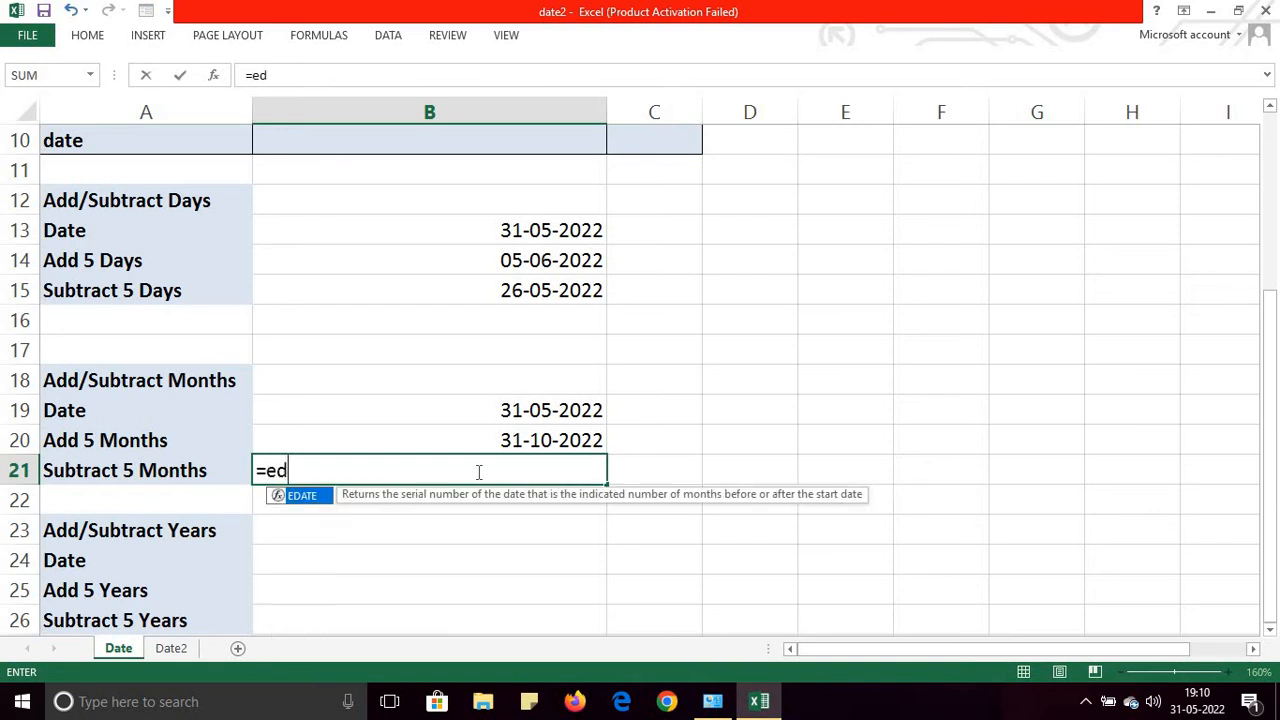
pyautogui.write('ate(')
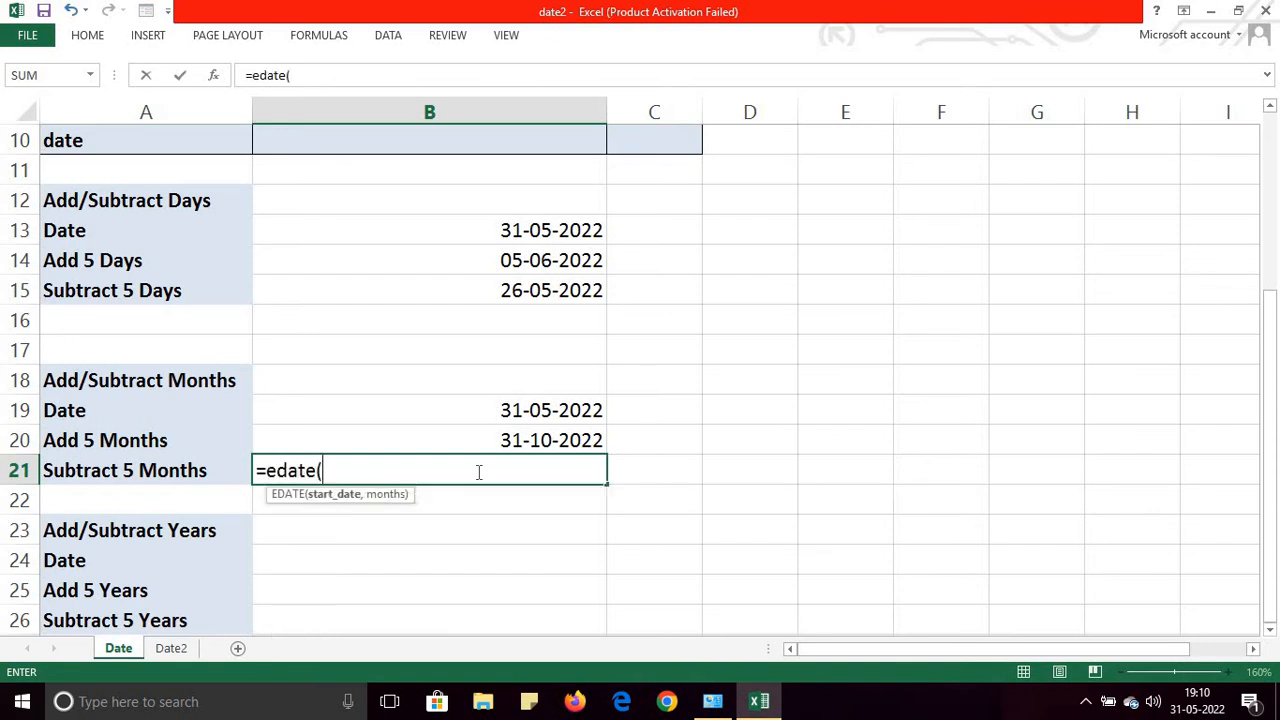
pyautogui.click(545, 410)
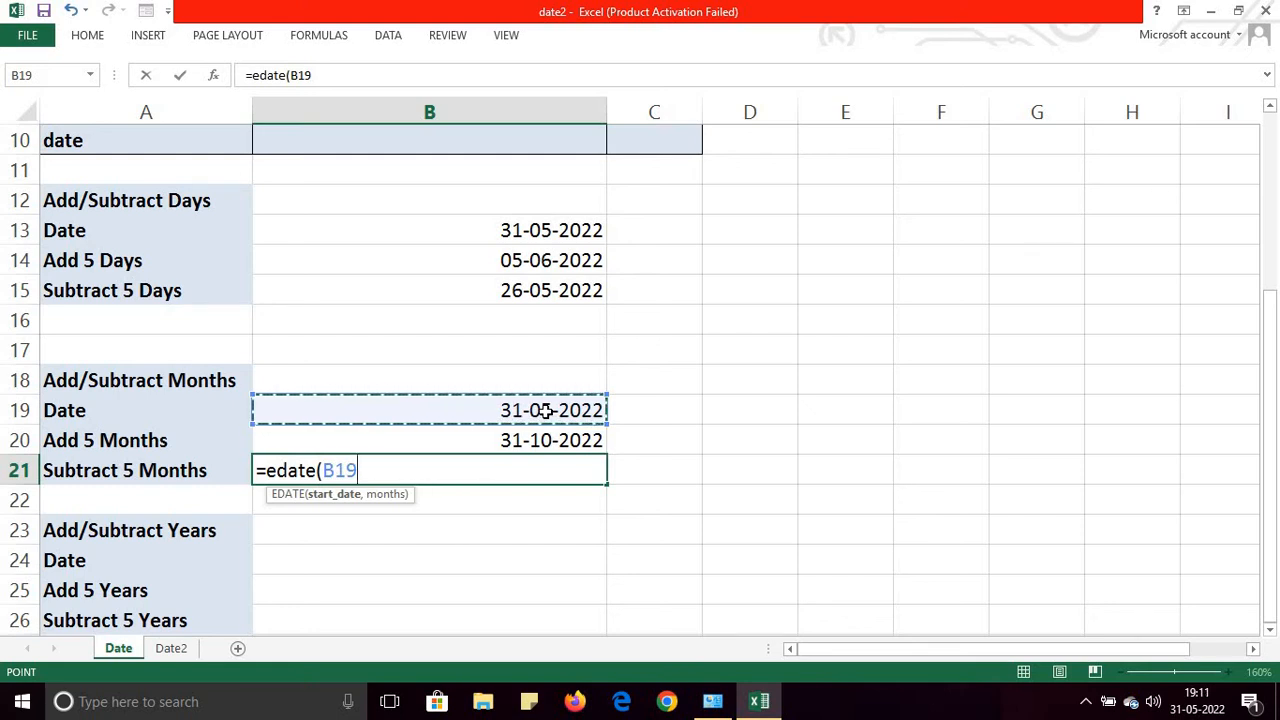
pyautogui.write(',')
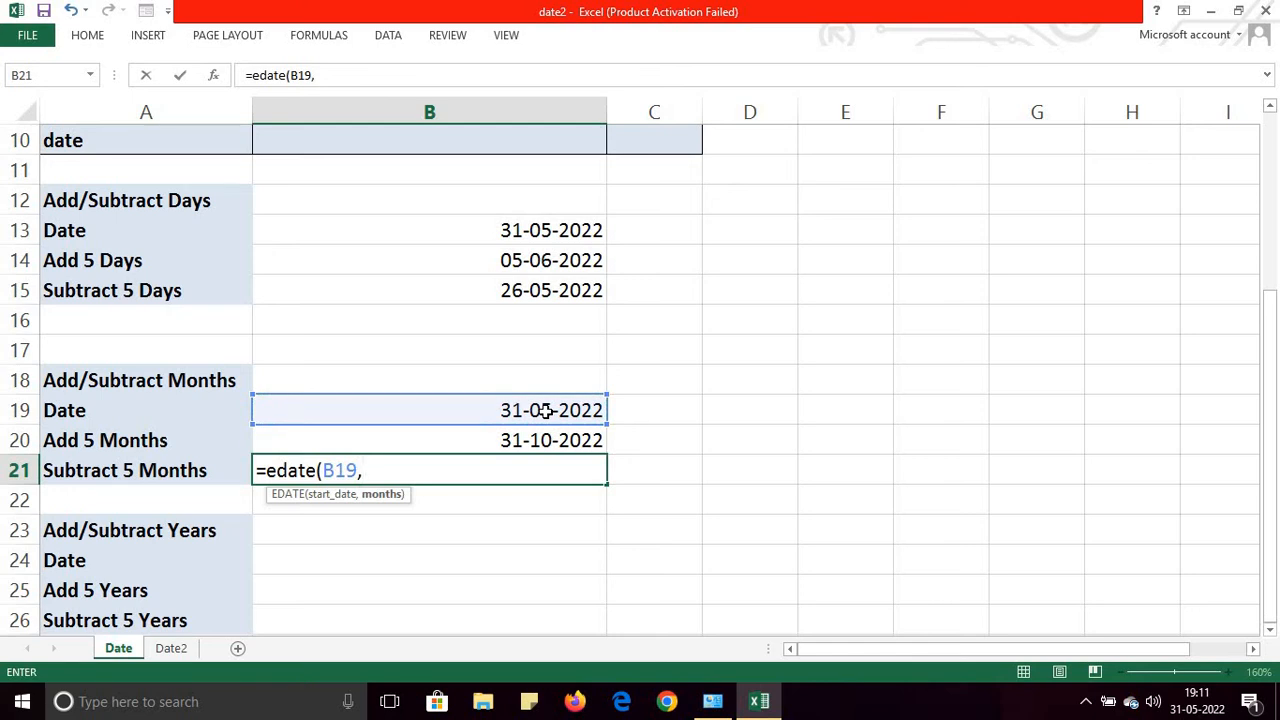
pyautogui.write('-5)')
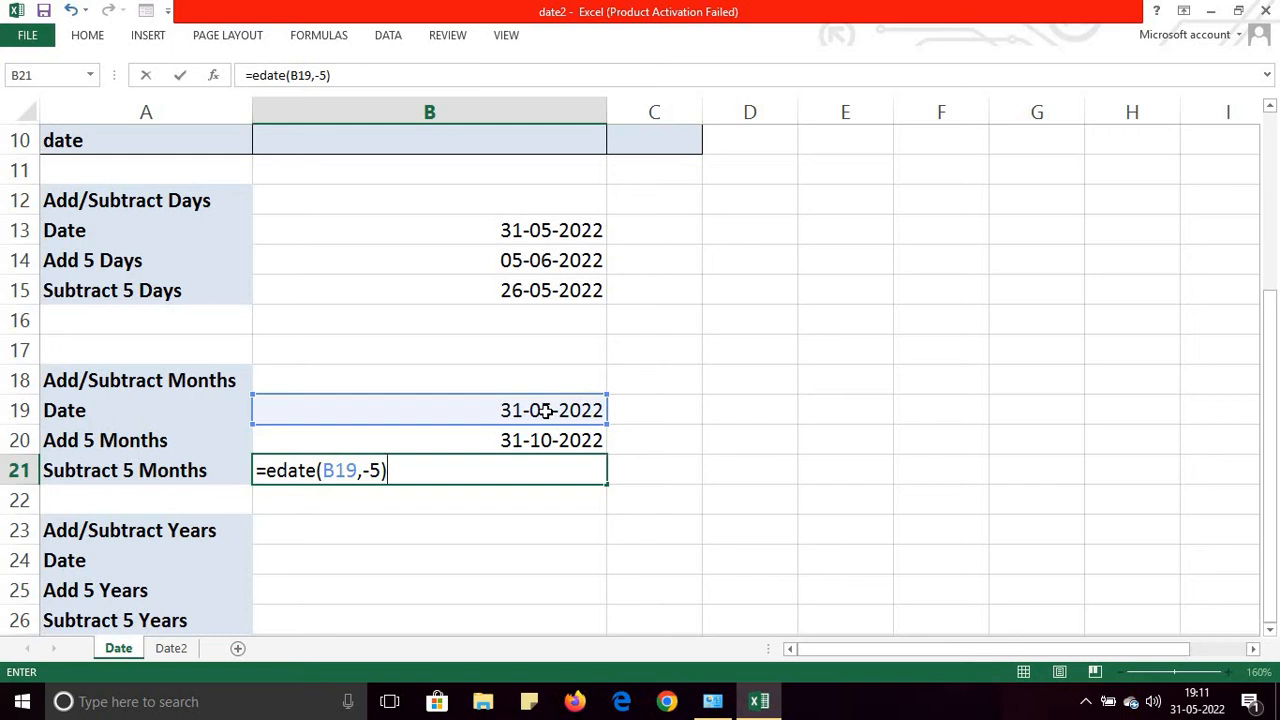
pyautogui.press('Return')
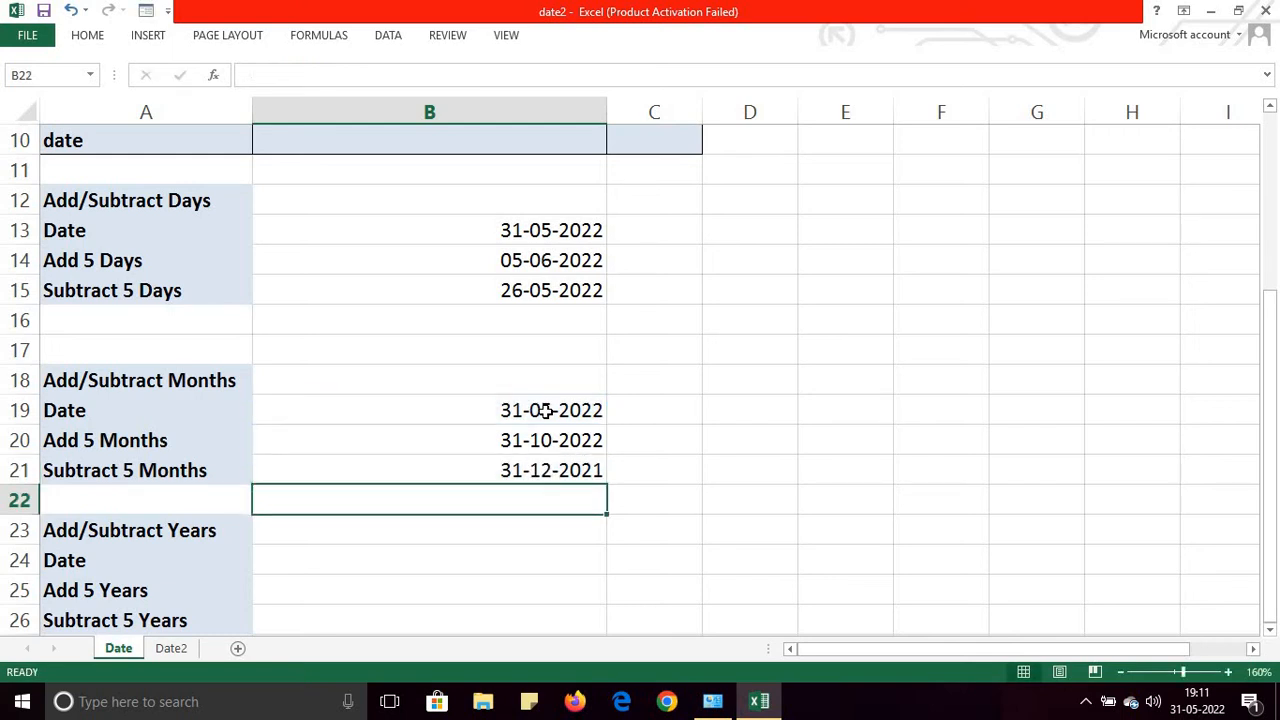
pyautogui.click(507, 470)
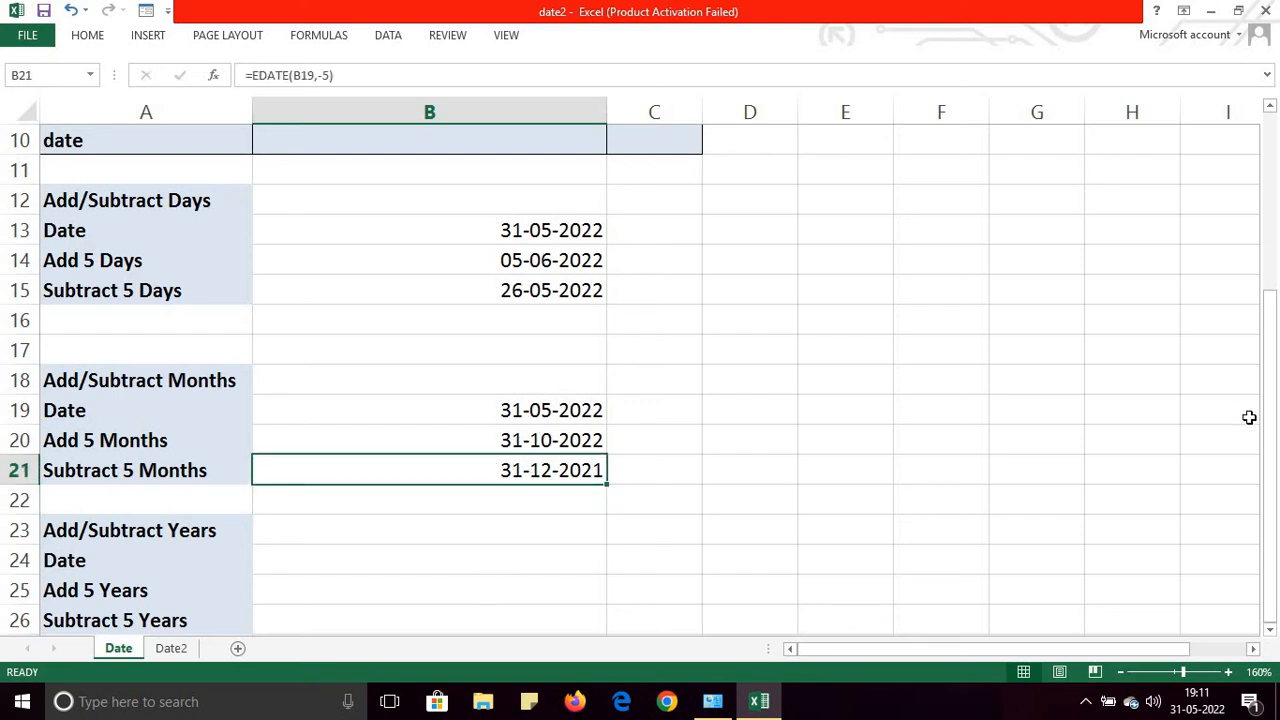
# - Enter =TODAY() in cell B24 as the date for the Add/Subtract Years section
pyautogui.click(403, 563)
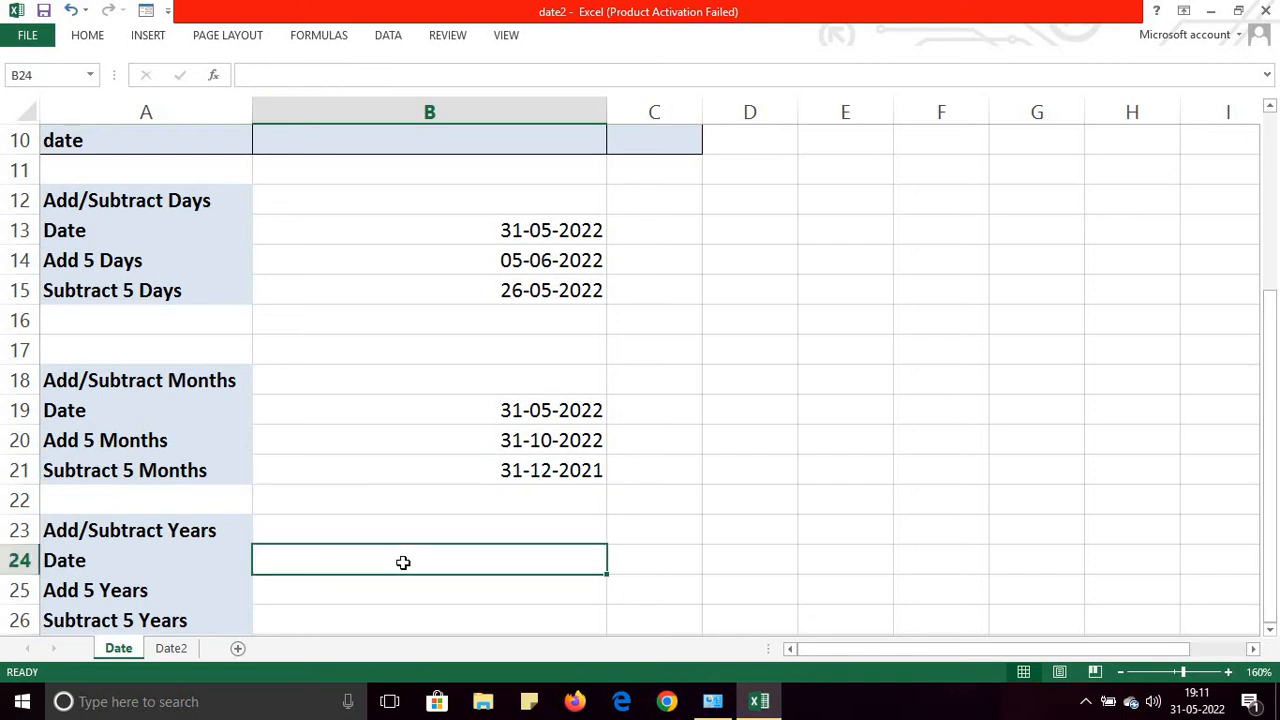
pyautogui.write('=to')
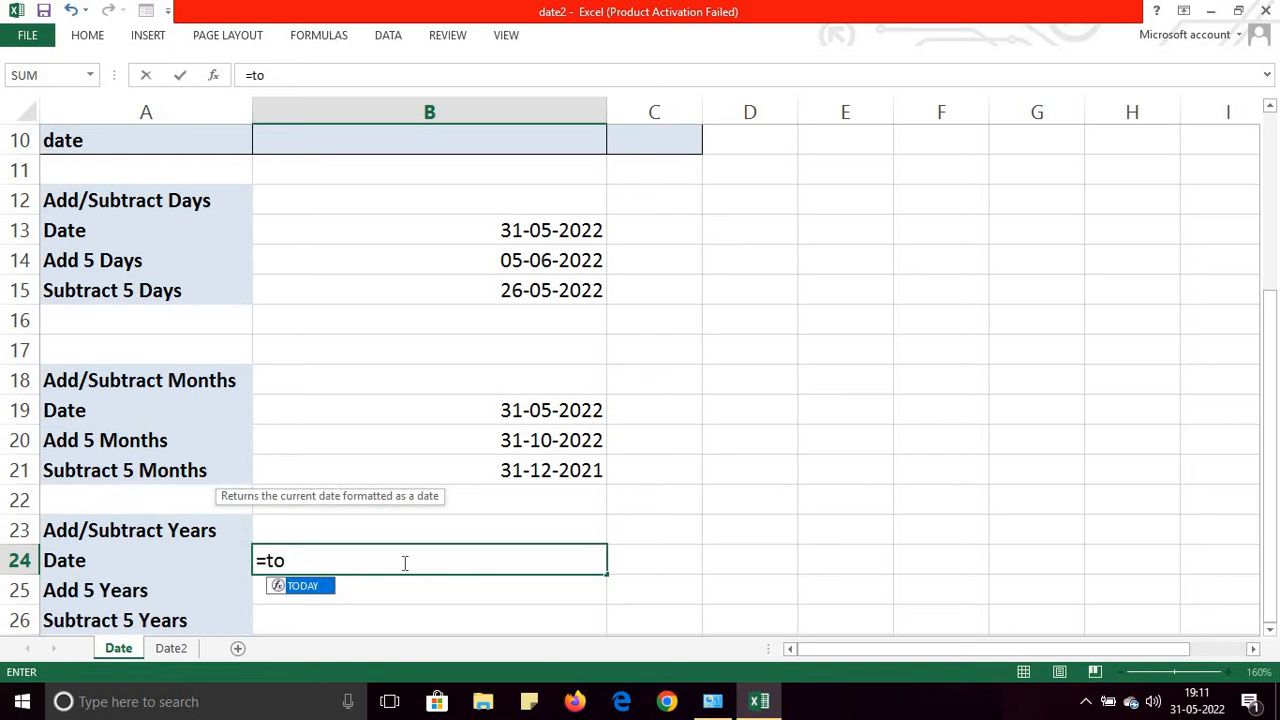
pyautogui.press('Tab')
pyautogui.write('()')
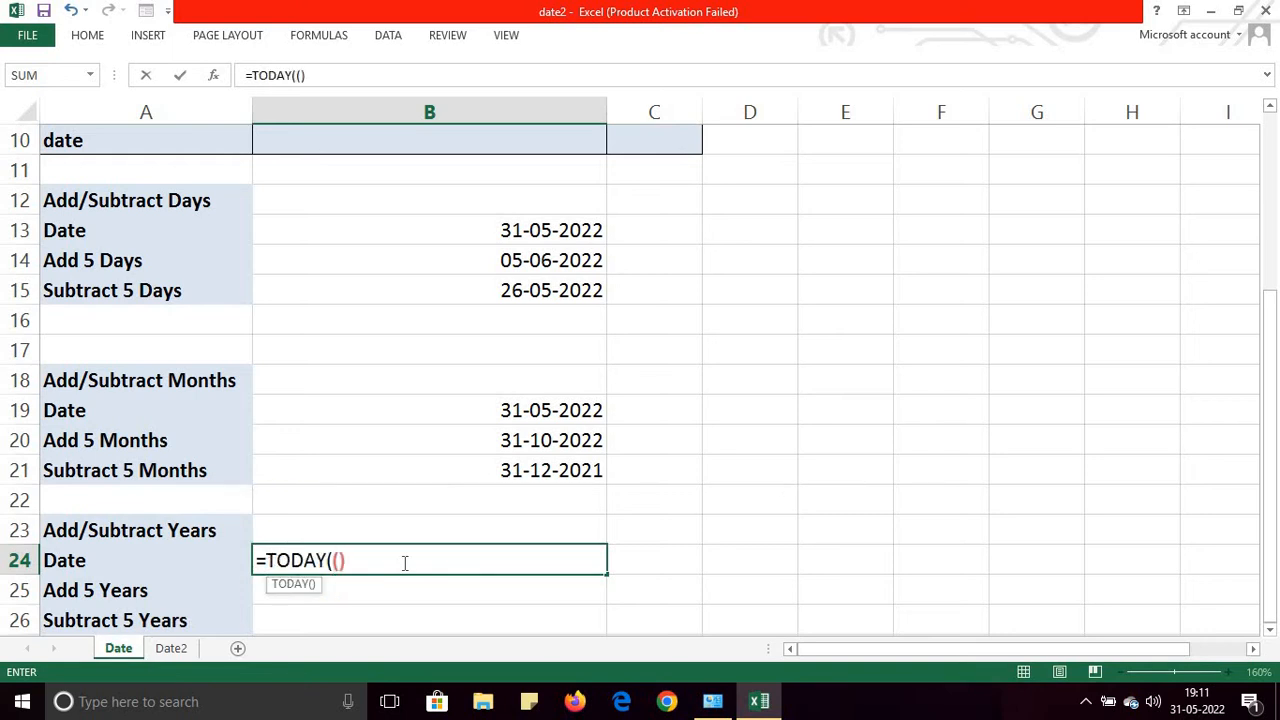
pyautogui.press('BackSpace')
pyautogui.press('BackSpace')
pyautogui.press('Return')
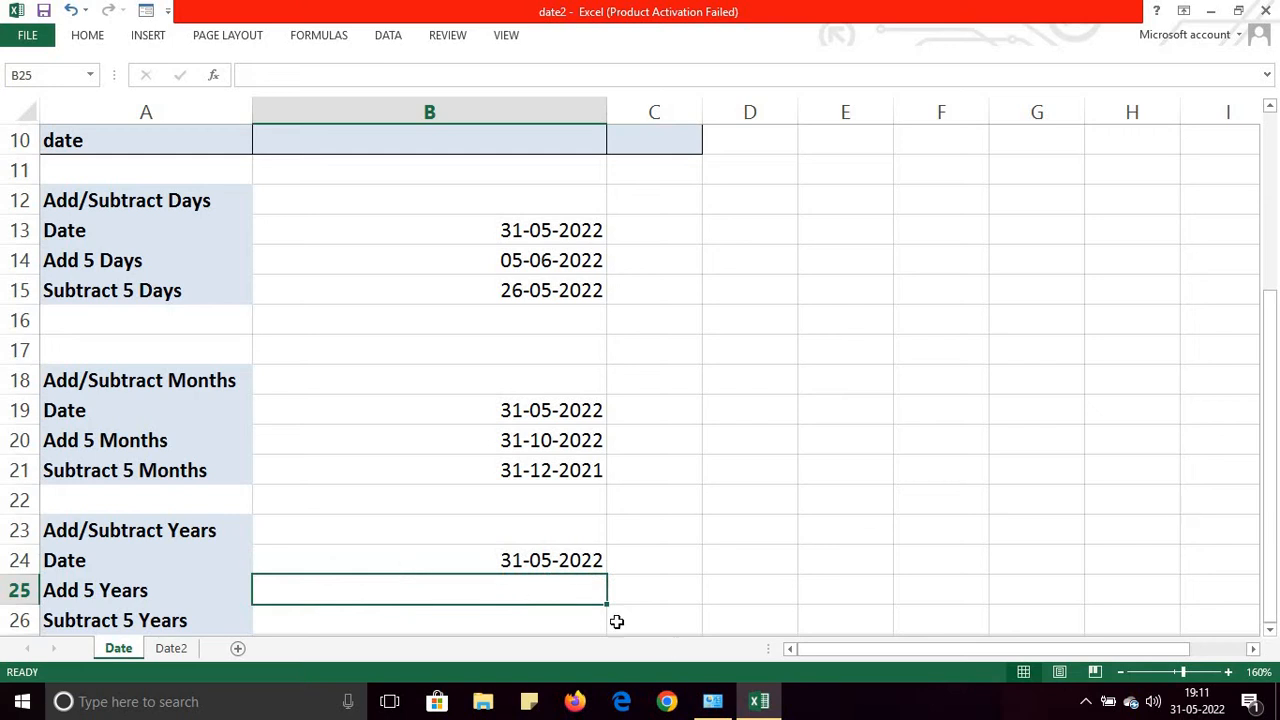
# - Add five years to the date in B24 by entering =EDATE(B24,60) in cell B25, and review the starting date
pyautogui.press('Down')
pyautogui.press('Down')
pyautogui.press('Down')
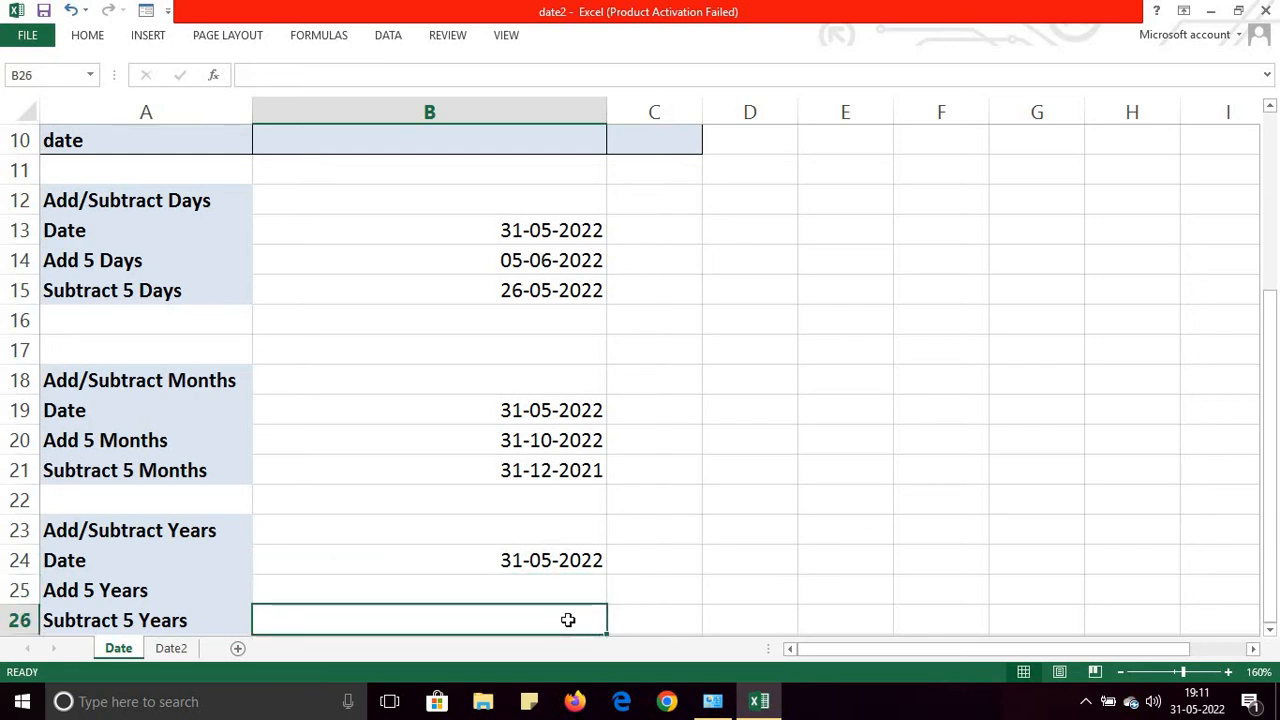
pyautogui.press('Up')
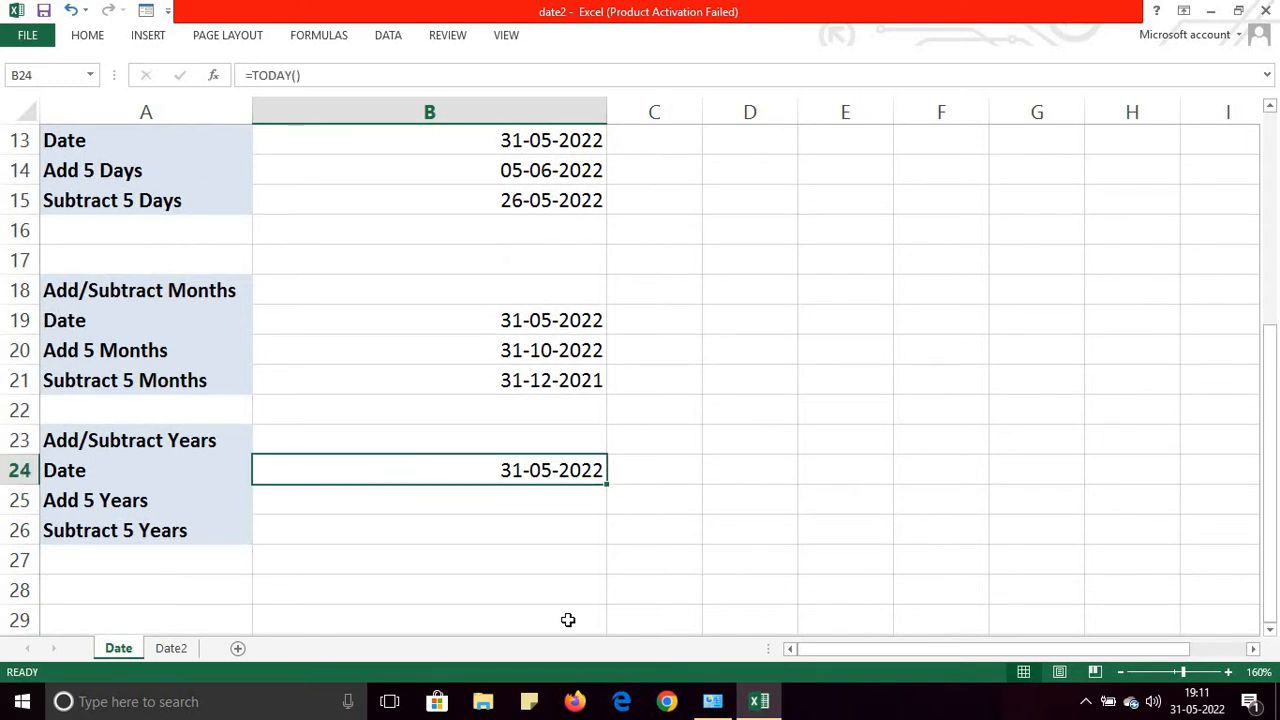
pyautogui.press('Down')
pyautogui.write('=')
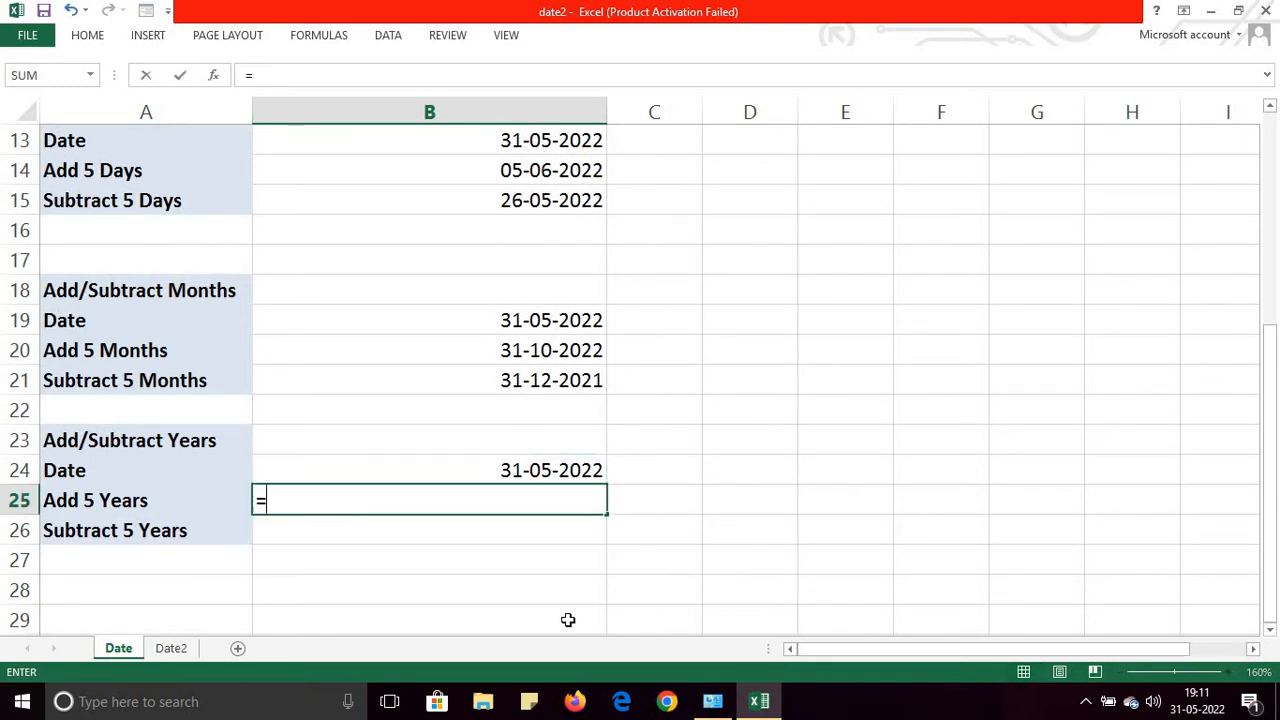
pyautogui.write('eda')
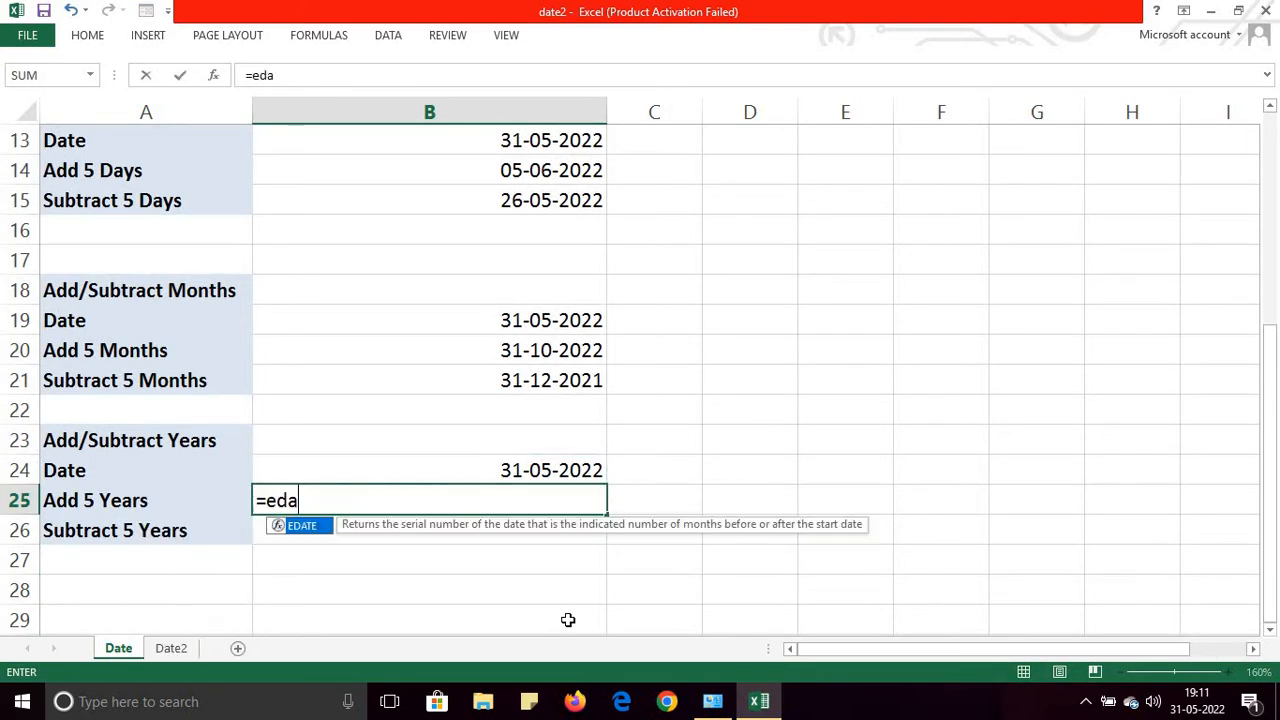
pyautogui.write('te(')
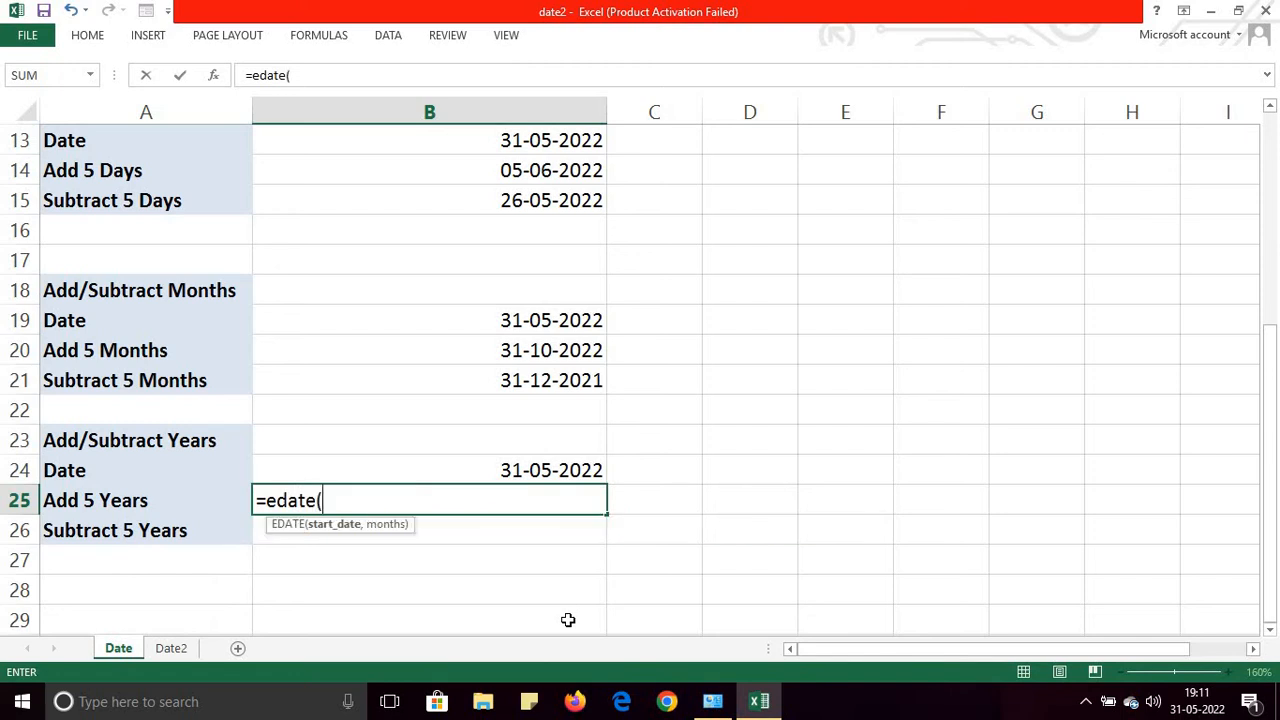
pyautogui.click(538, 471)
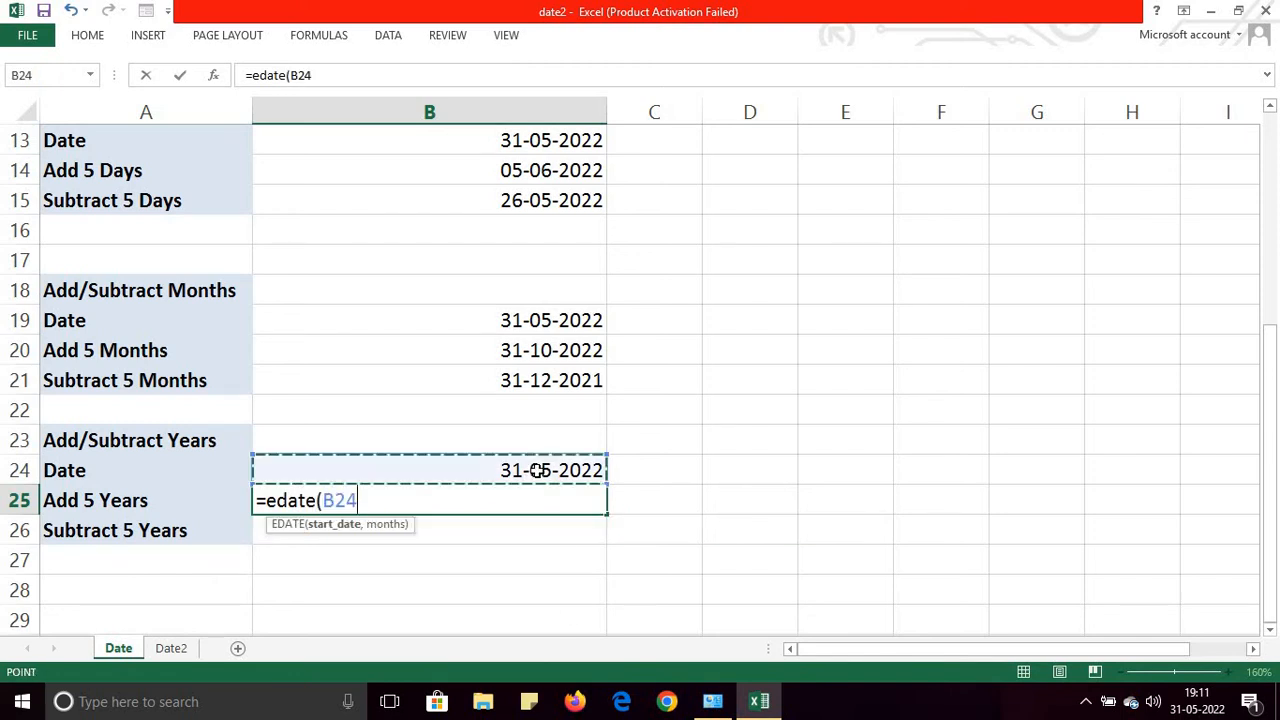
pyautogui.write(',')
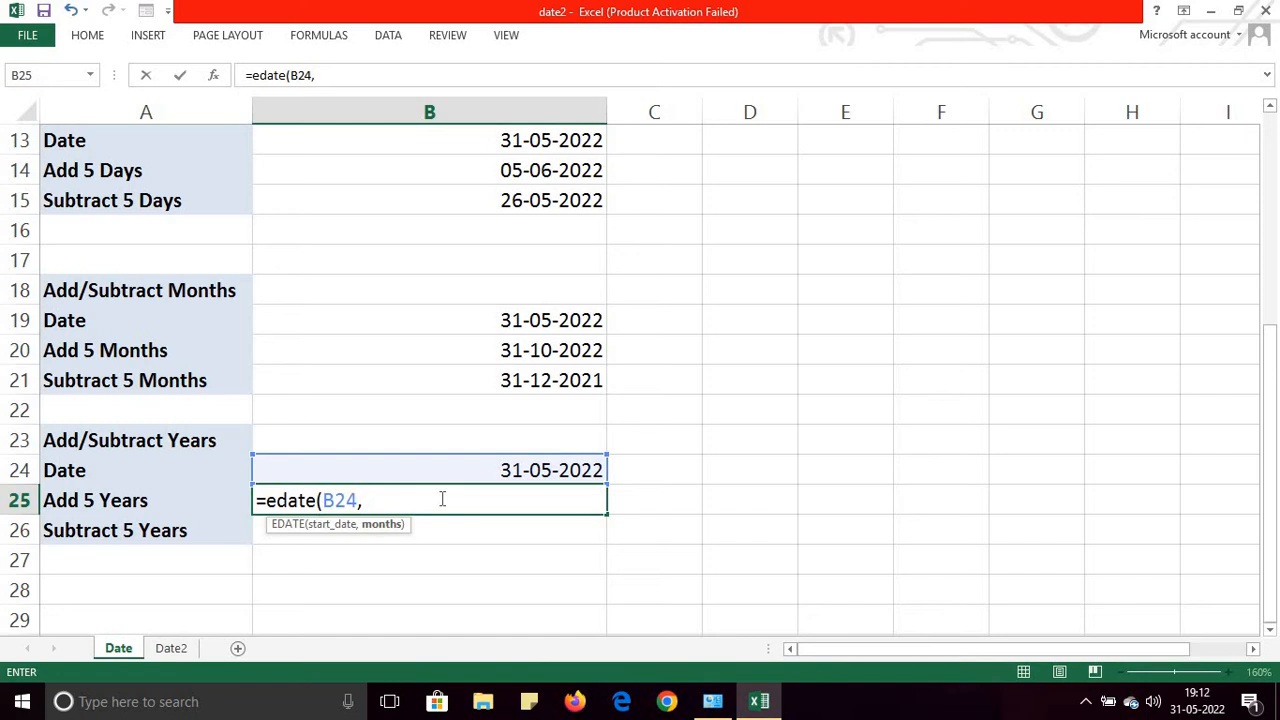
pyautogui.write('60)')
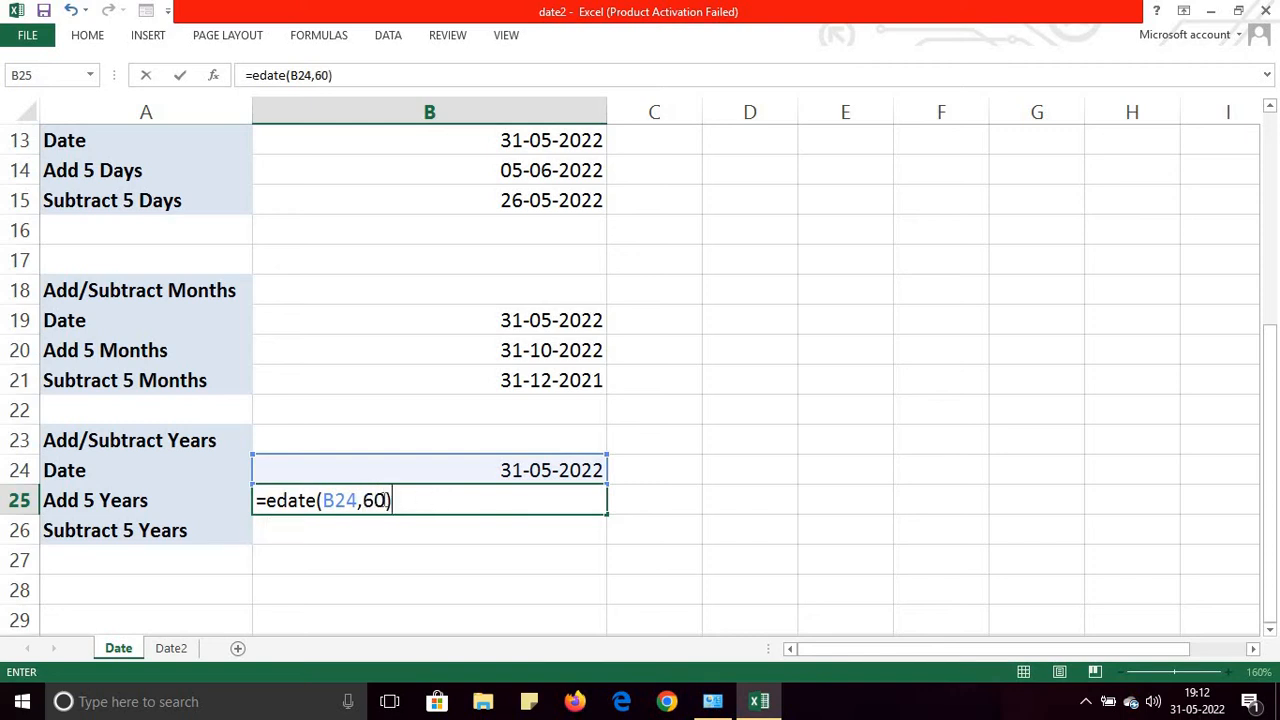
pyautogui.press('Return')
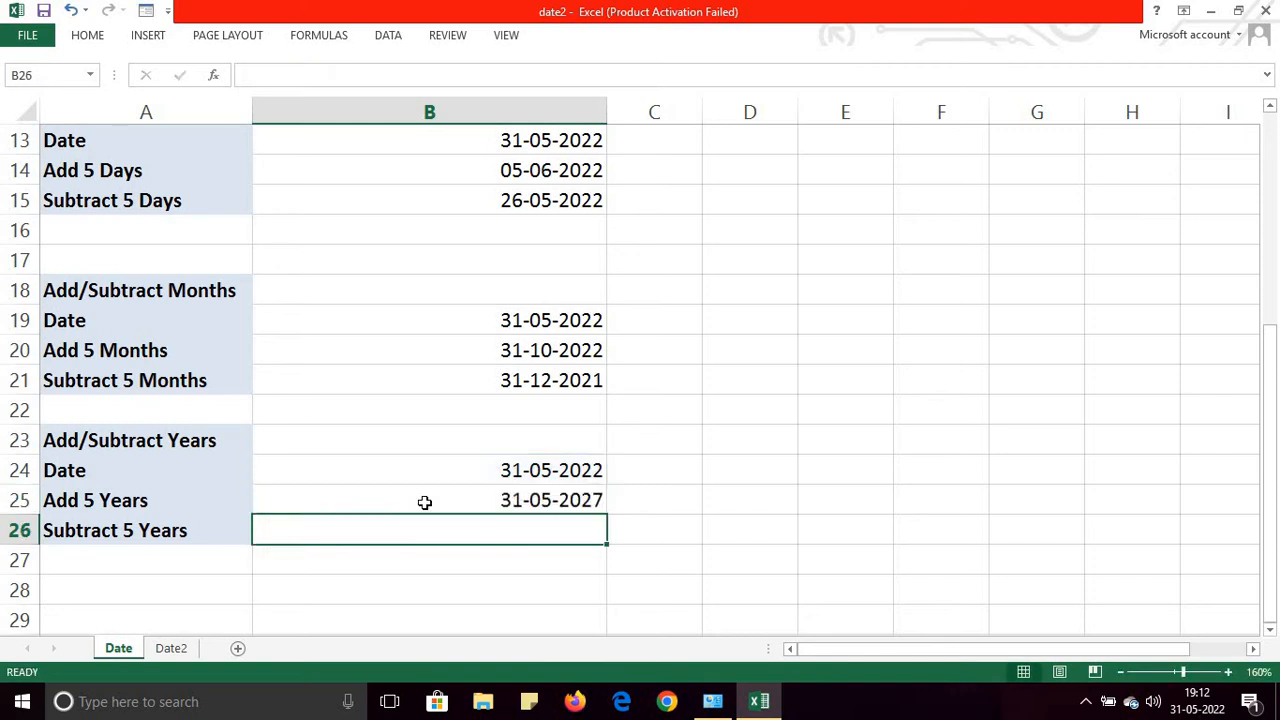
pyautogui.click(580, 470)
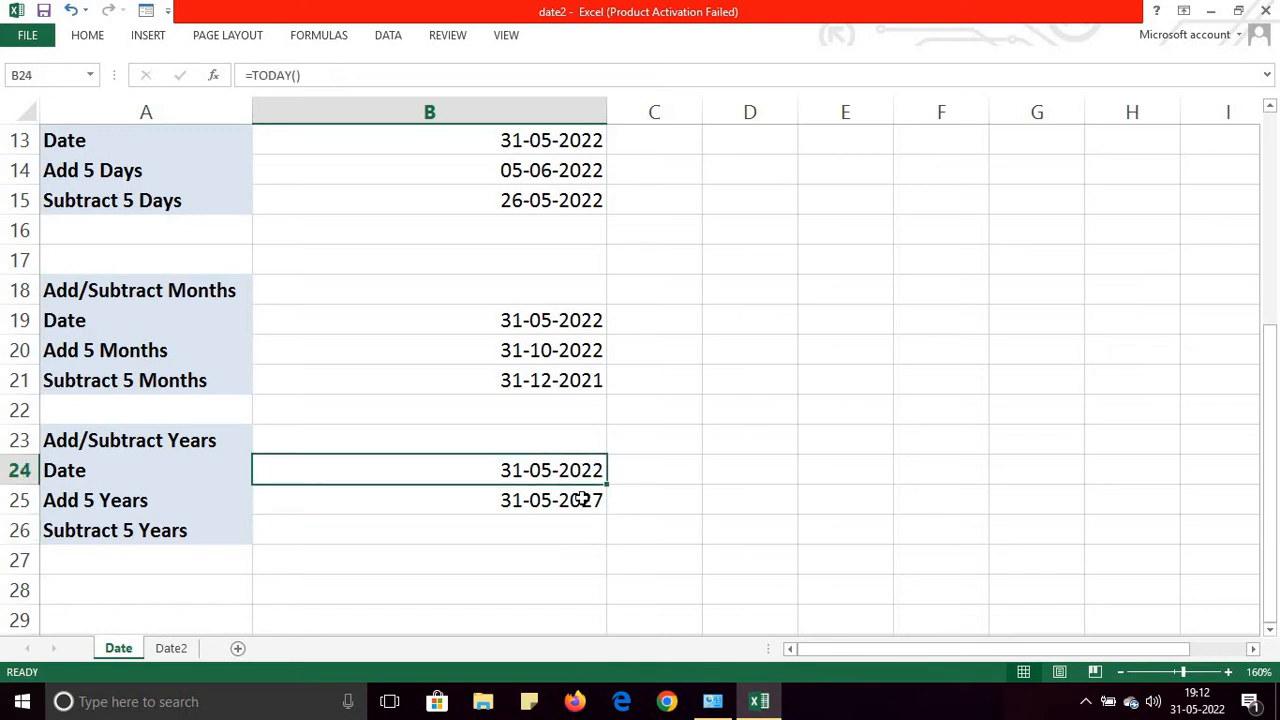
# - Subtract five years from the date in B24 by entering =EDATE(B24,-60) in cell B26
pyautogui.click(583, 497)
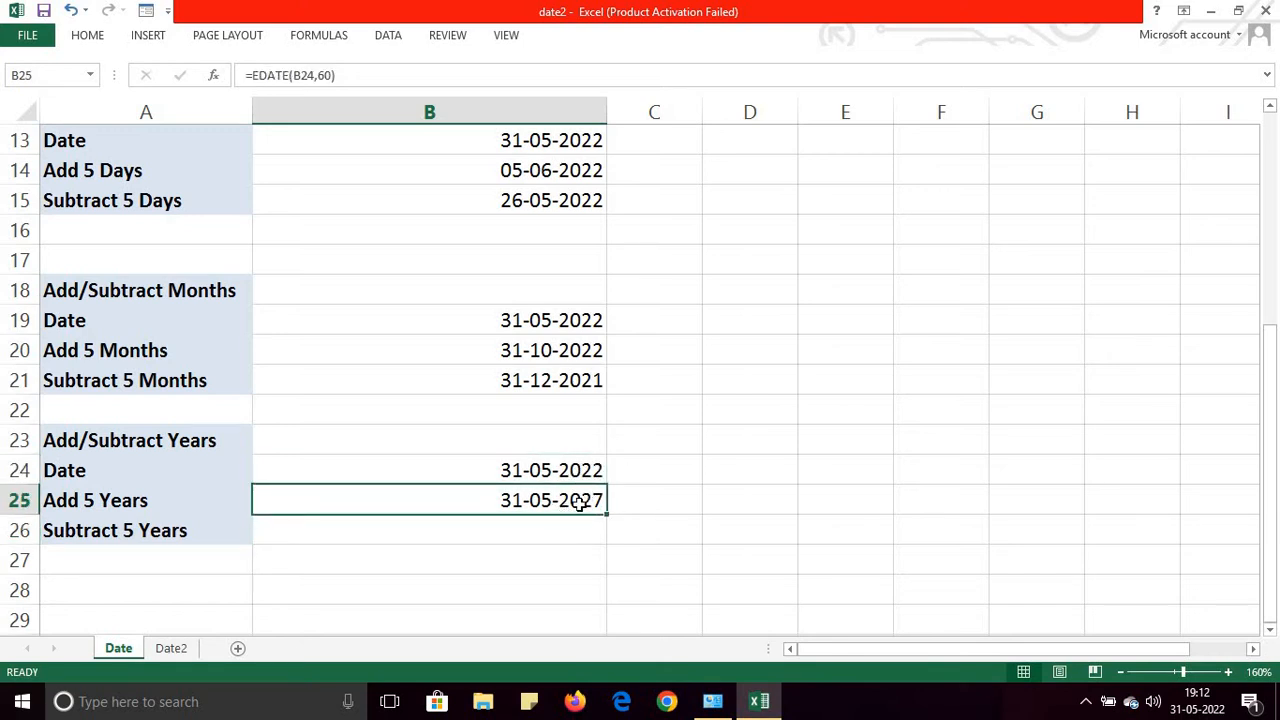
pyautogui.click(491, 534)
pyautogui.write('=')
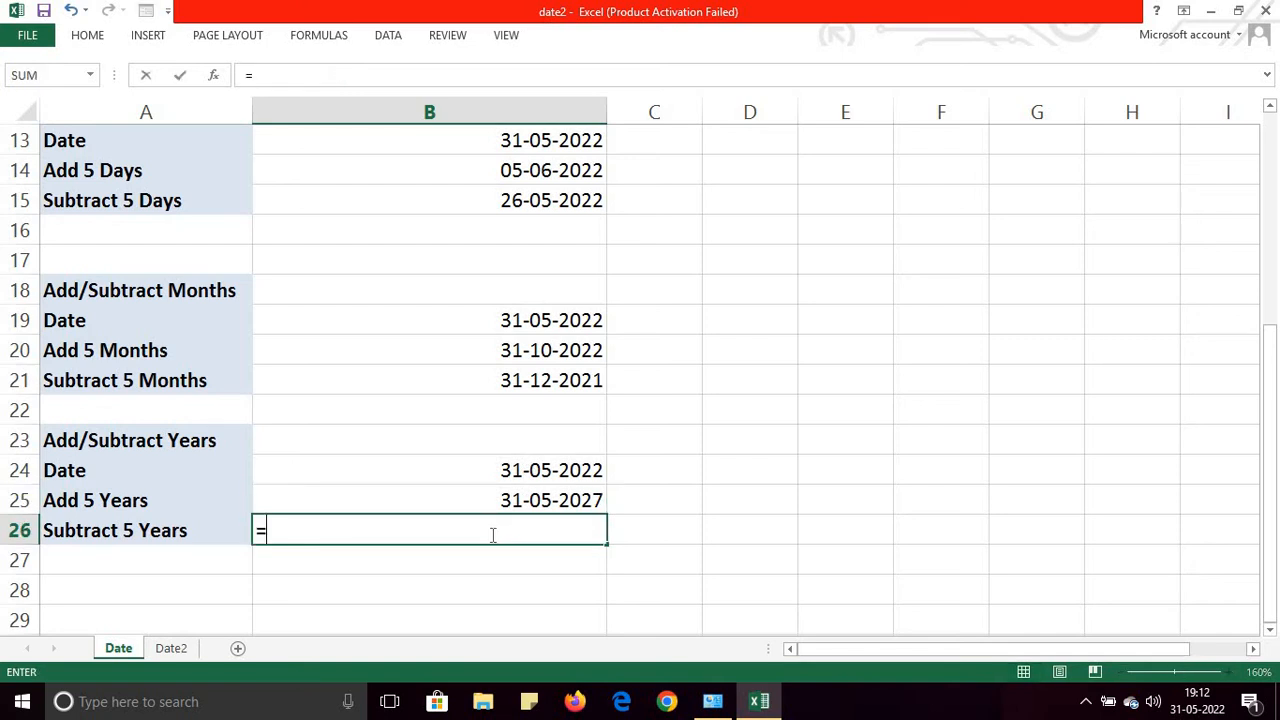
pyautogui.write('eda')
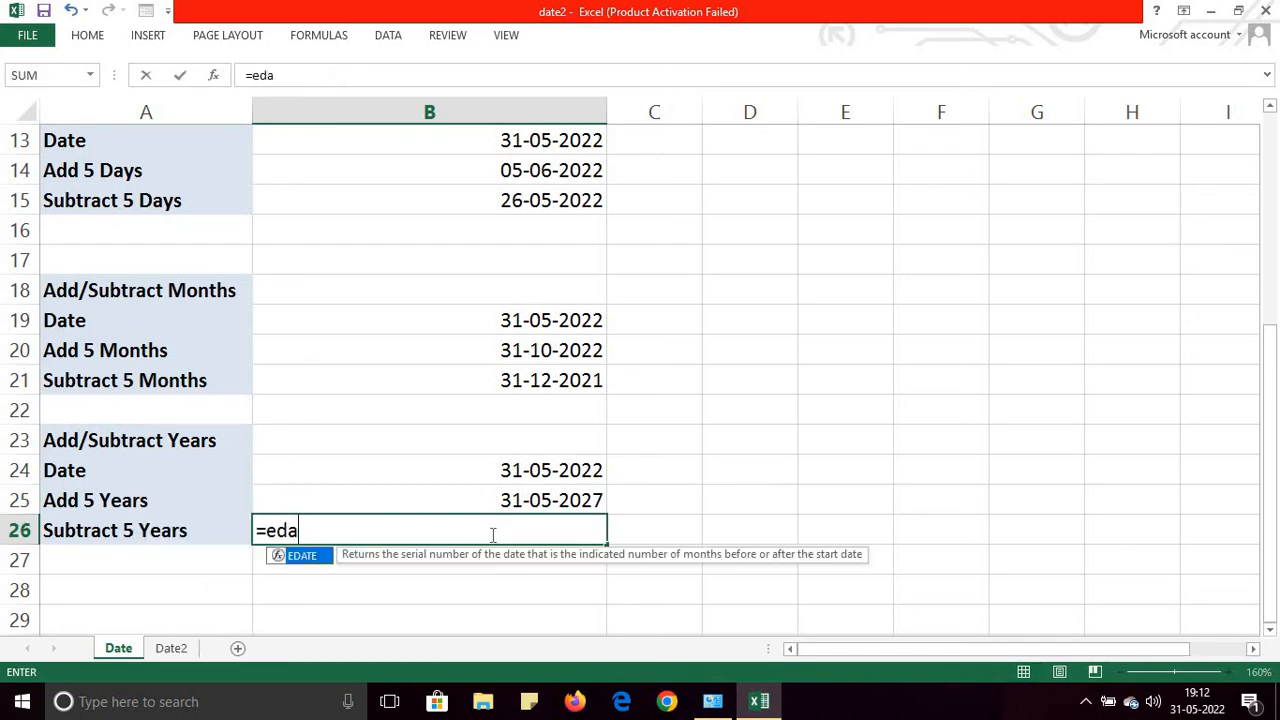
pyautogui.write('te(')
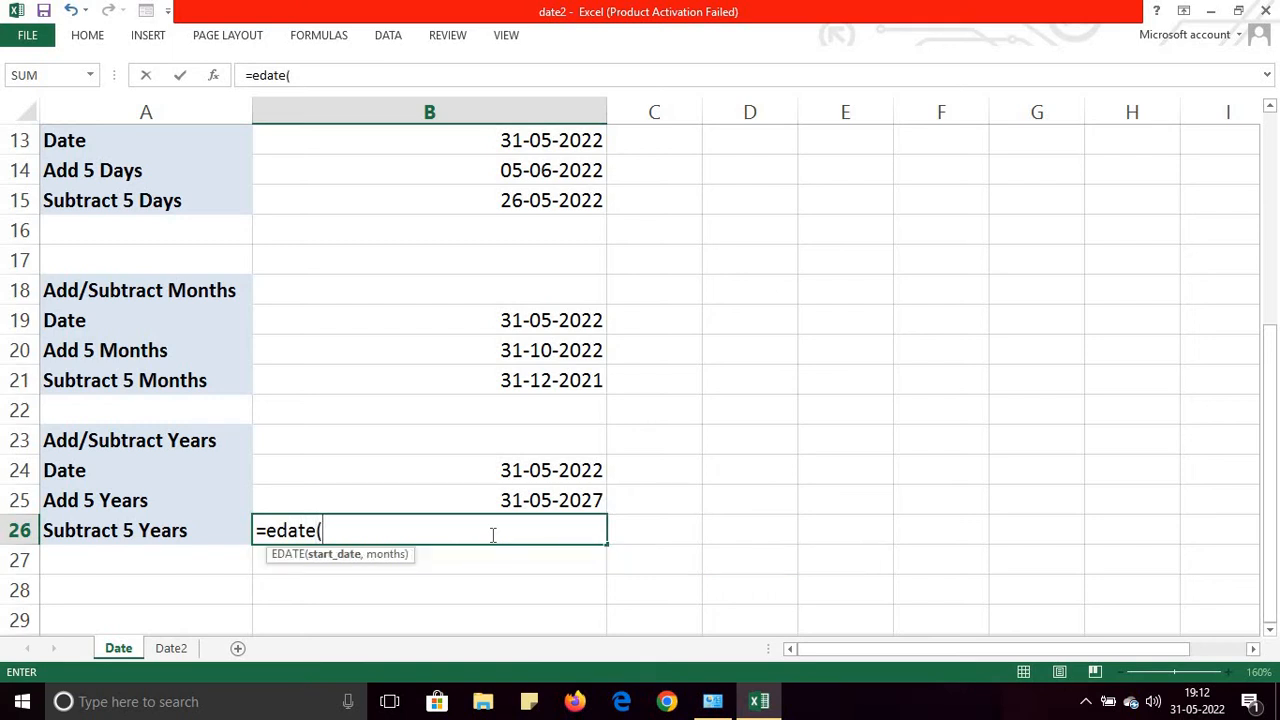
pyautogui.click(500, 473)
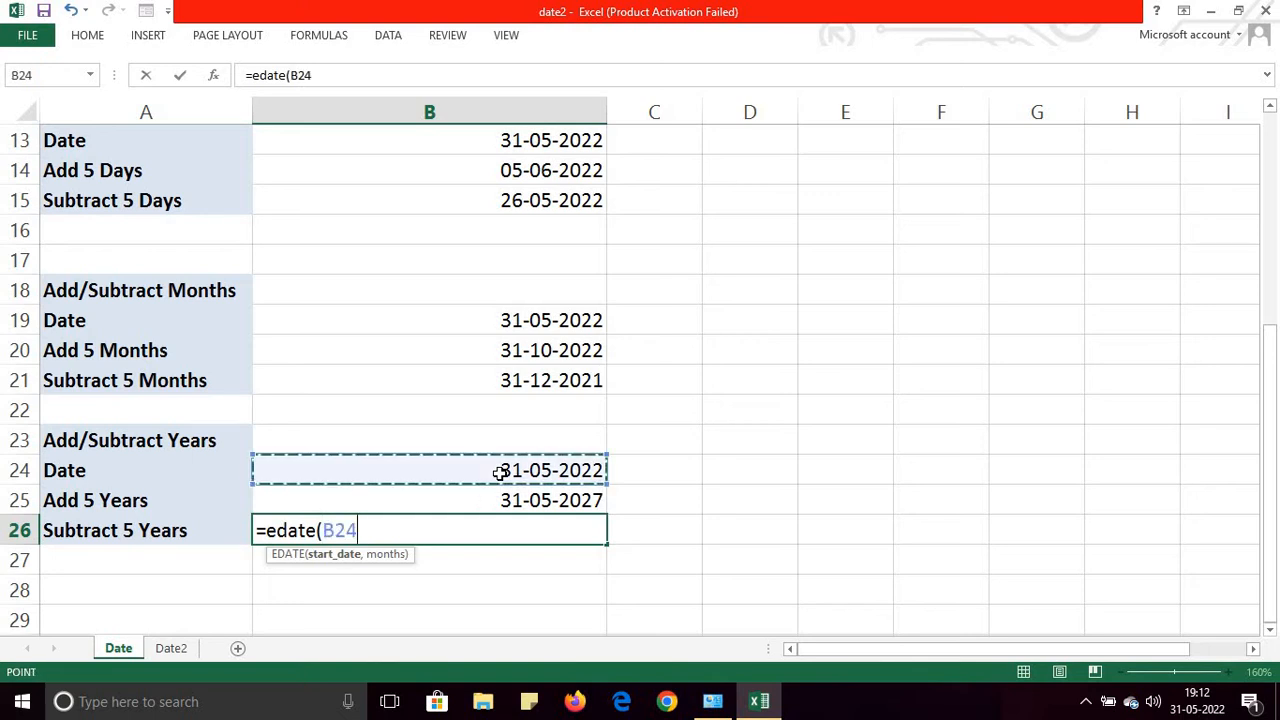
pyautogui.write(',')
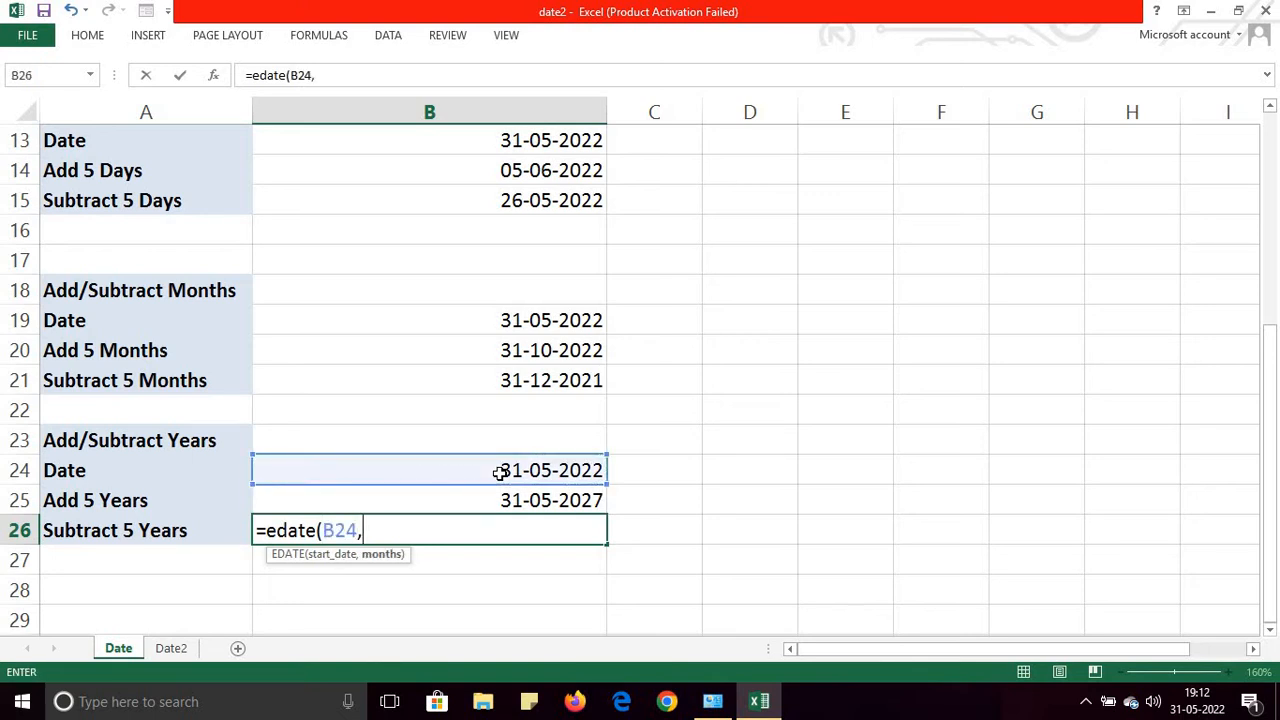
pyautogui.write('-')
pyautogui.write('60)')
pyautogui.press('Return')
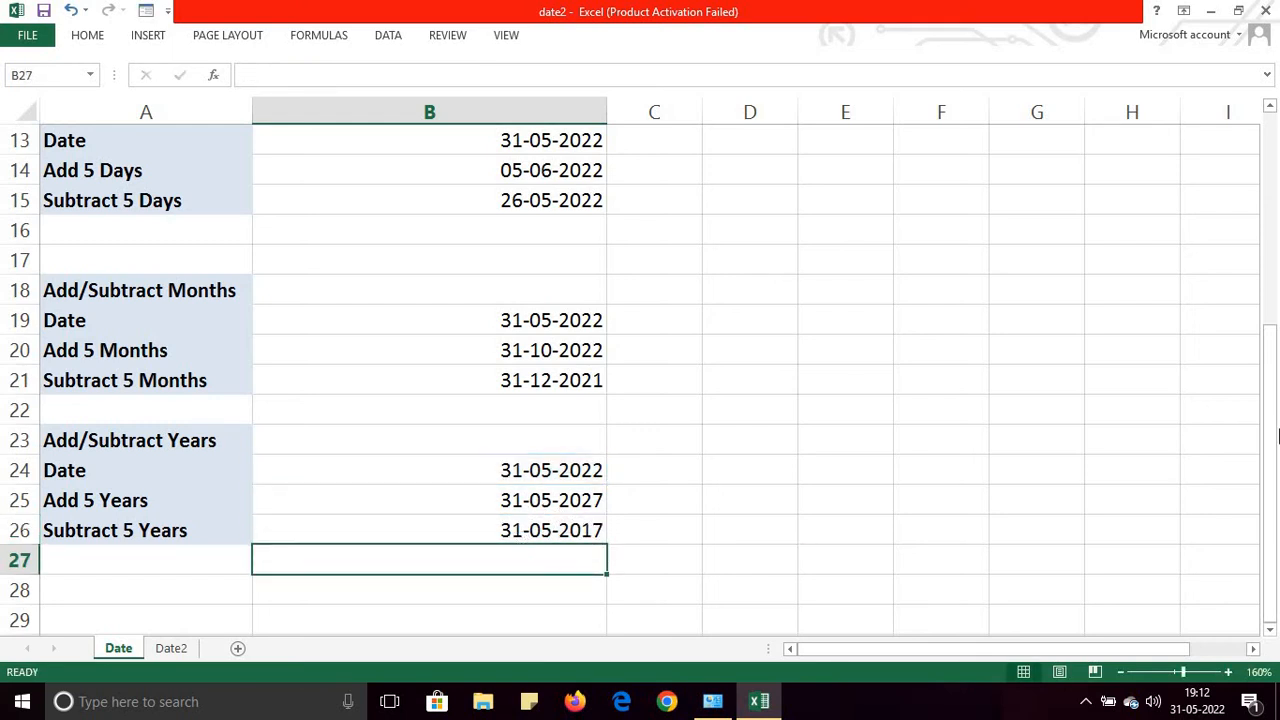
# - Review the datevalue formula, the sample dates in the day, month and year rows, and the YEAR formula in C9
pyautogui.moveTo(1270, 440); pyautogui.dragTo(1268, 214)
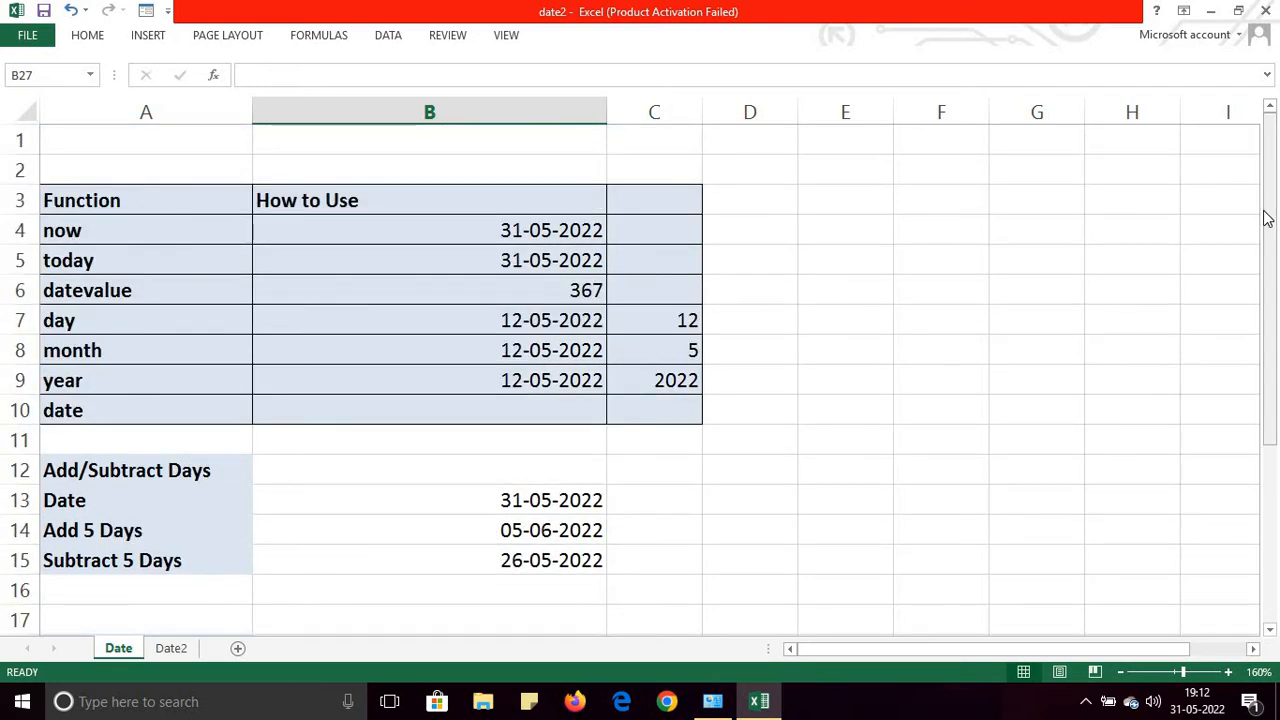
pyautogui.click(129, 292)
pyautogui.click(480, 296)
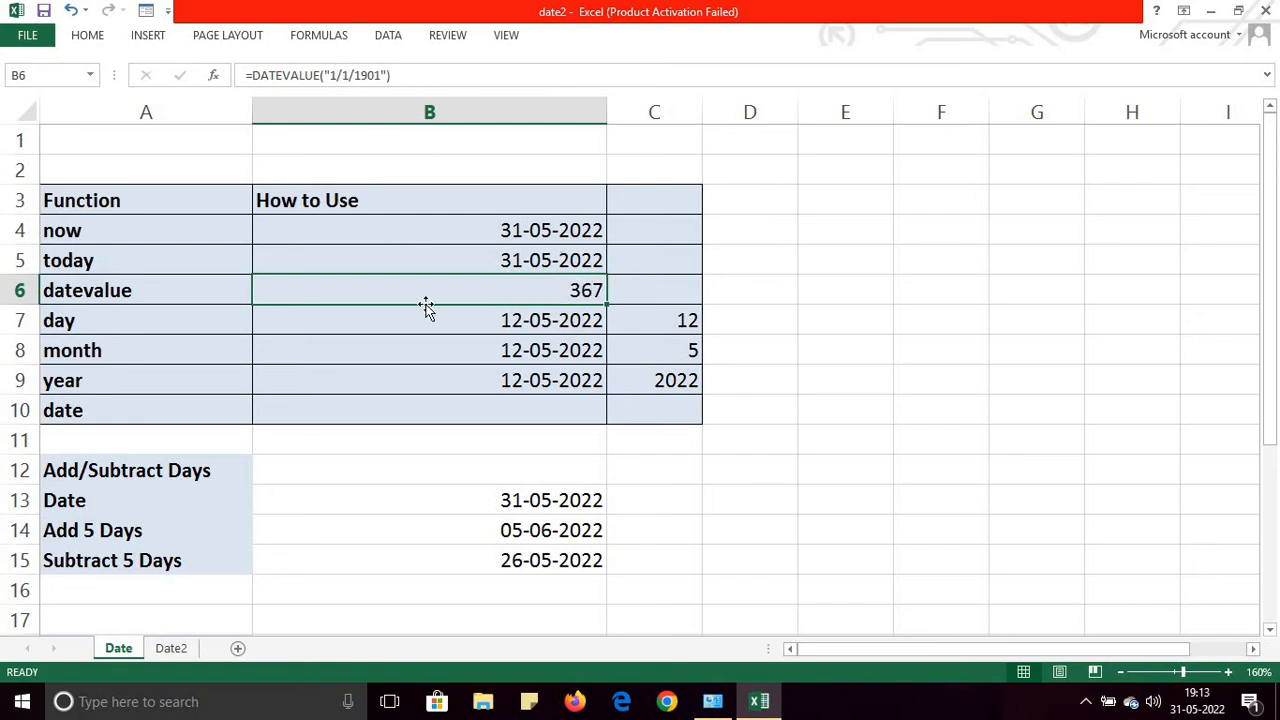
pyautogui.click(531, 325)
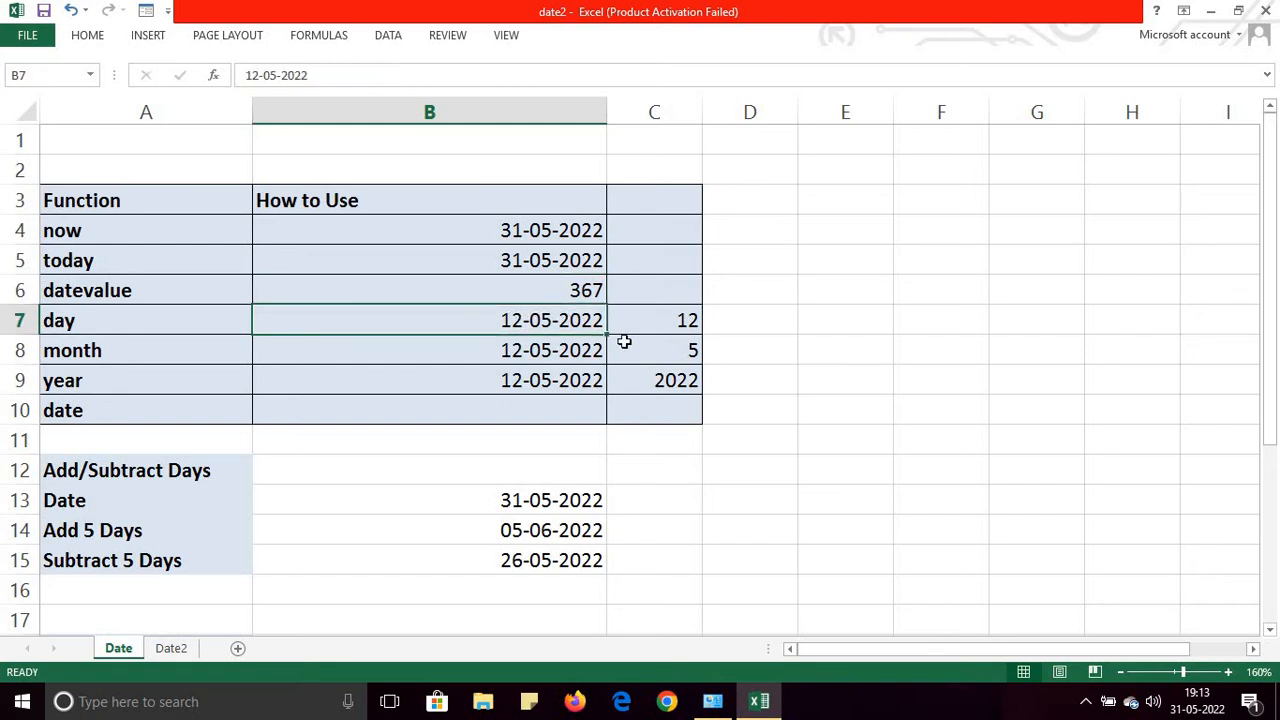
pyautogui.click(507, 349)
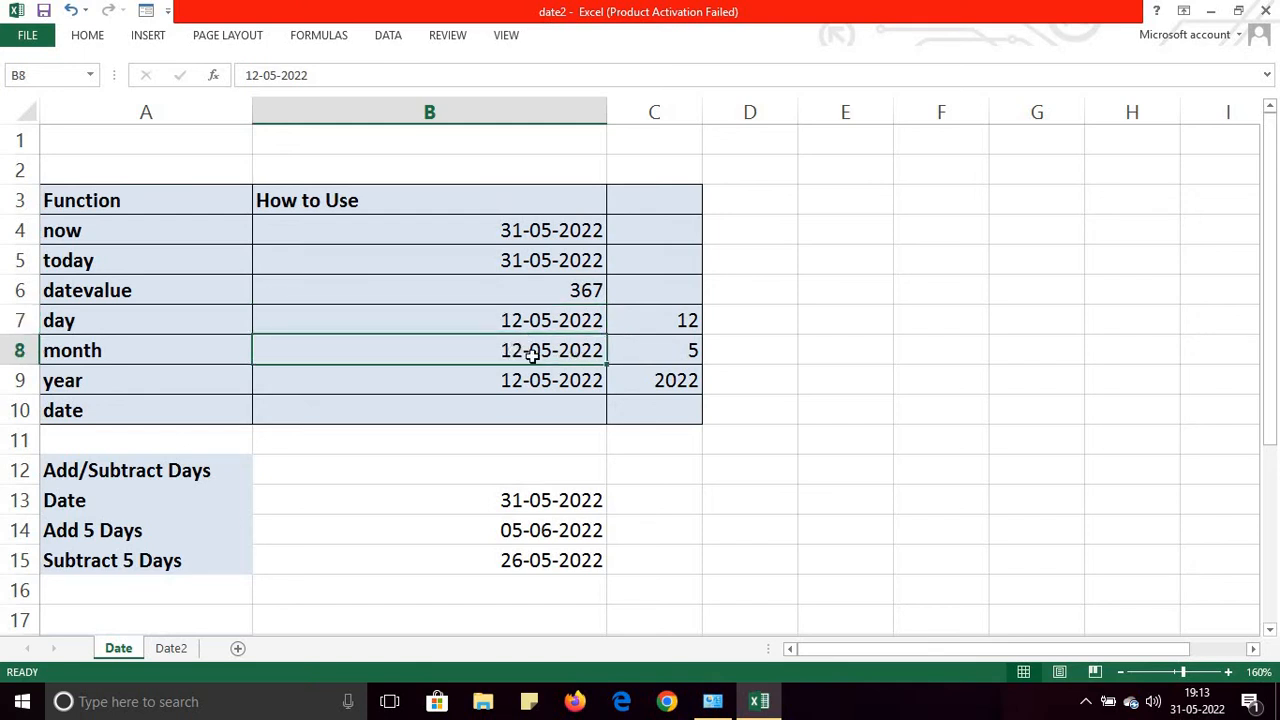
pyautogui.click(522, 382)
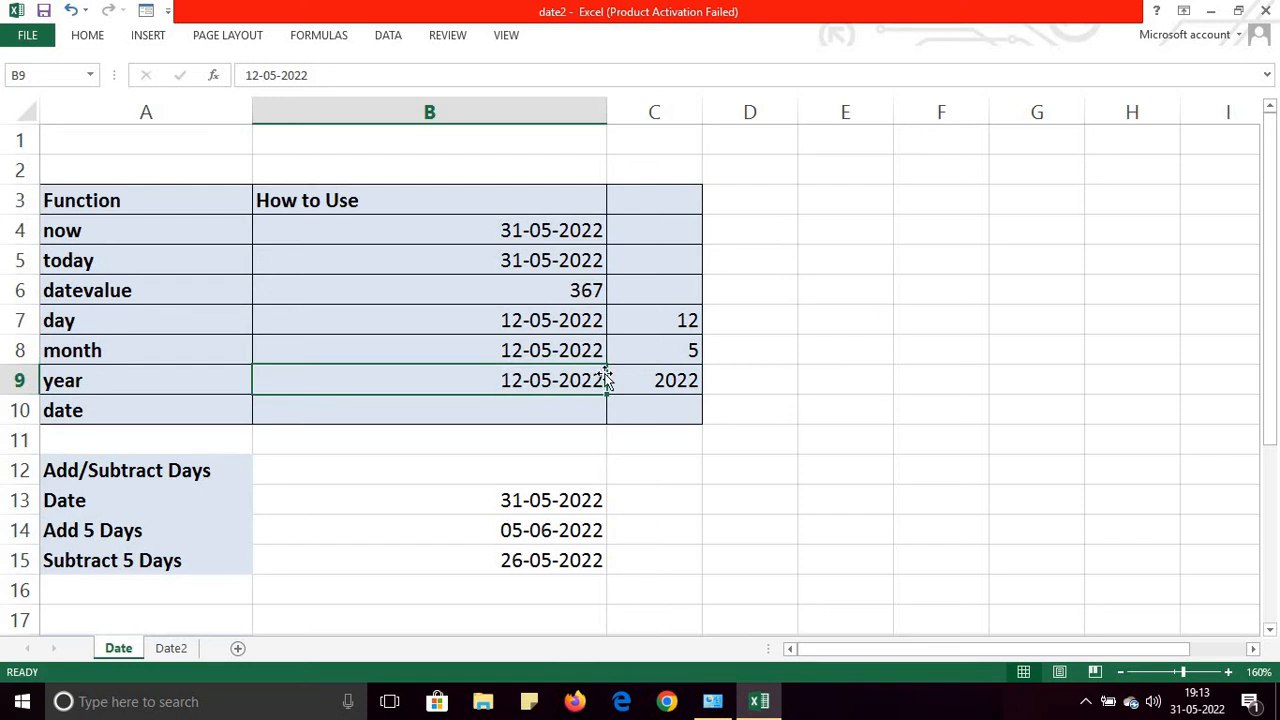
pyautogui.click(671, 381)
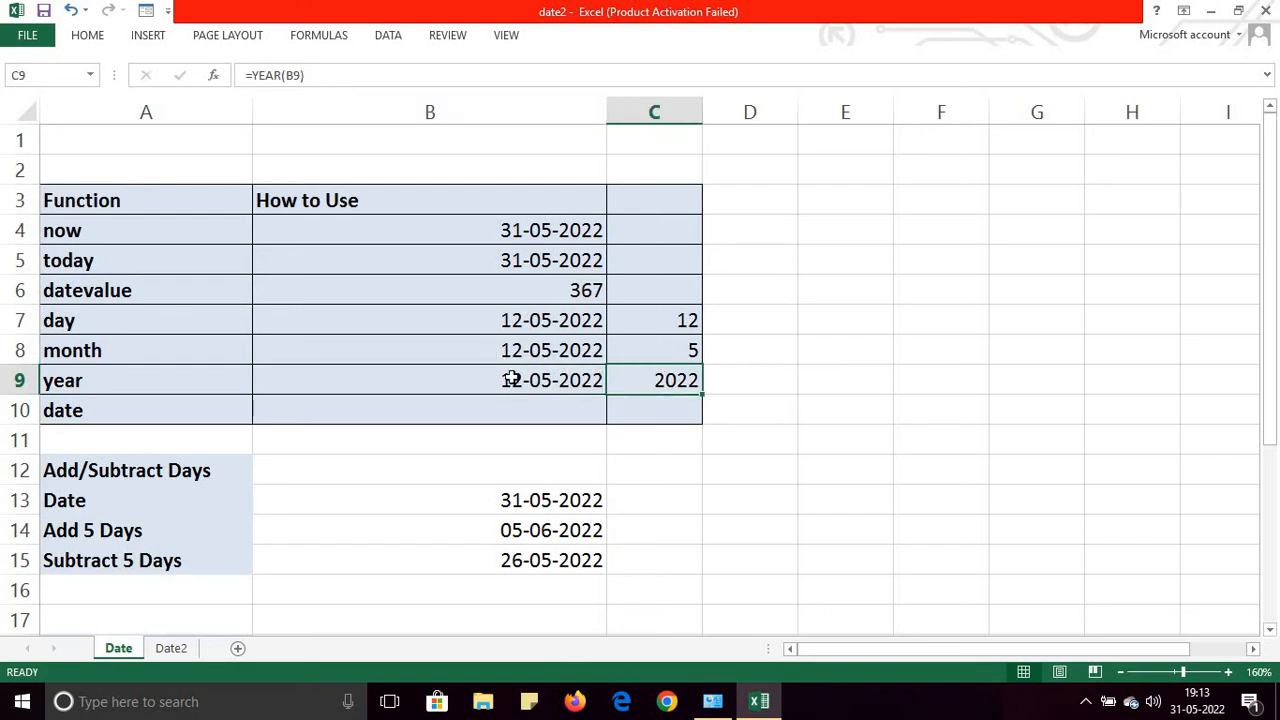
# - Combine the extracted year, month and day into a date by entering =DATE(C9,C8,C7) in cell B10, and review its formula
pyautogui.click(462, 410)
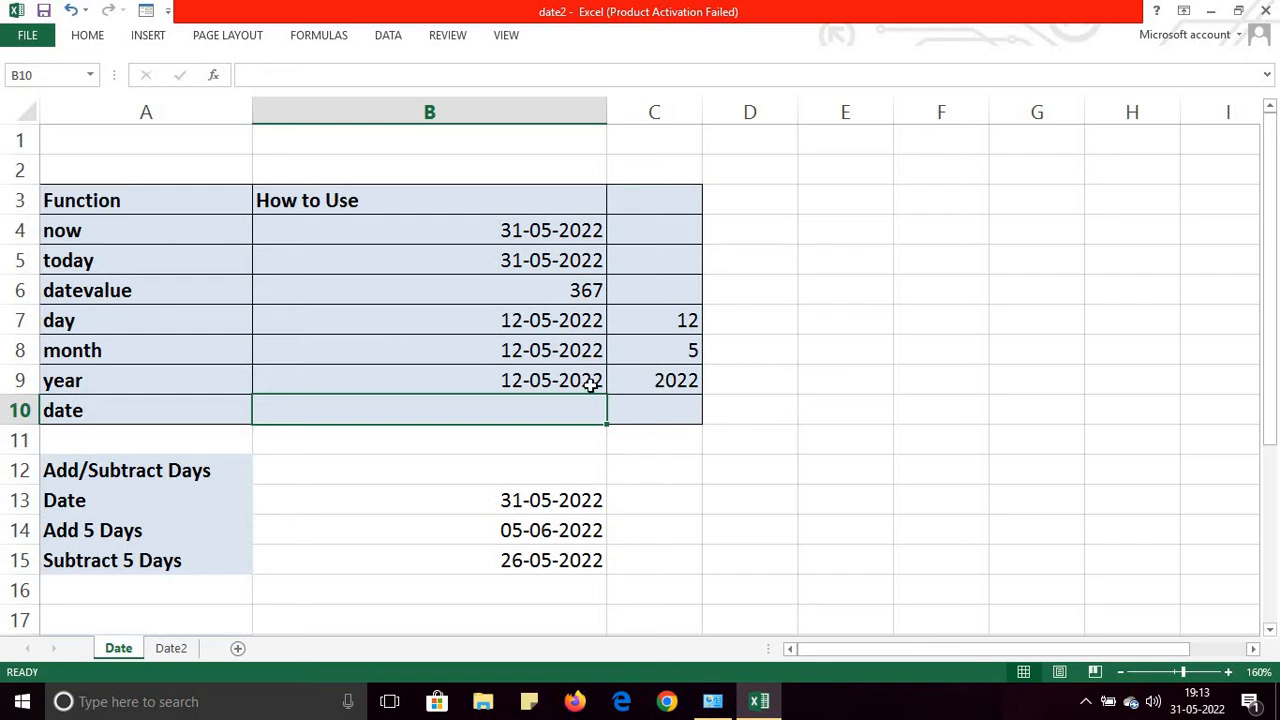
pyautogui.write('=')
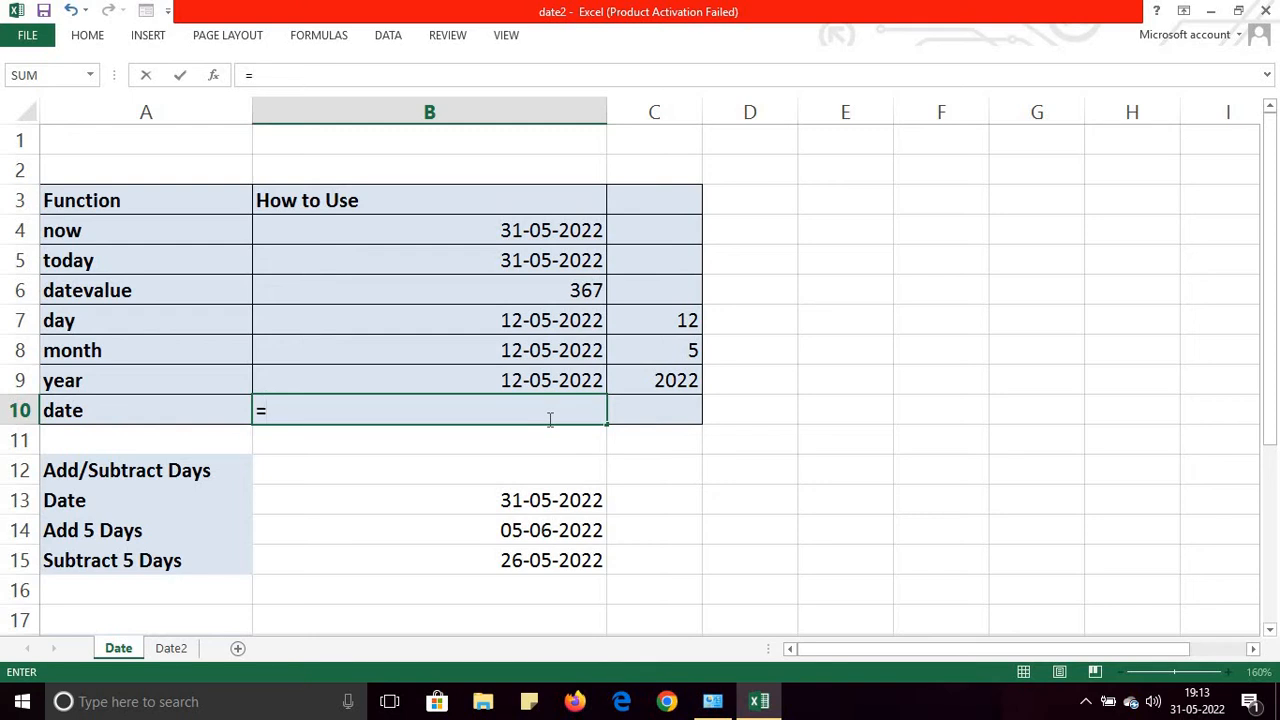
pyautogui.write('date(')
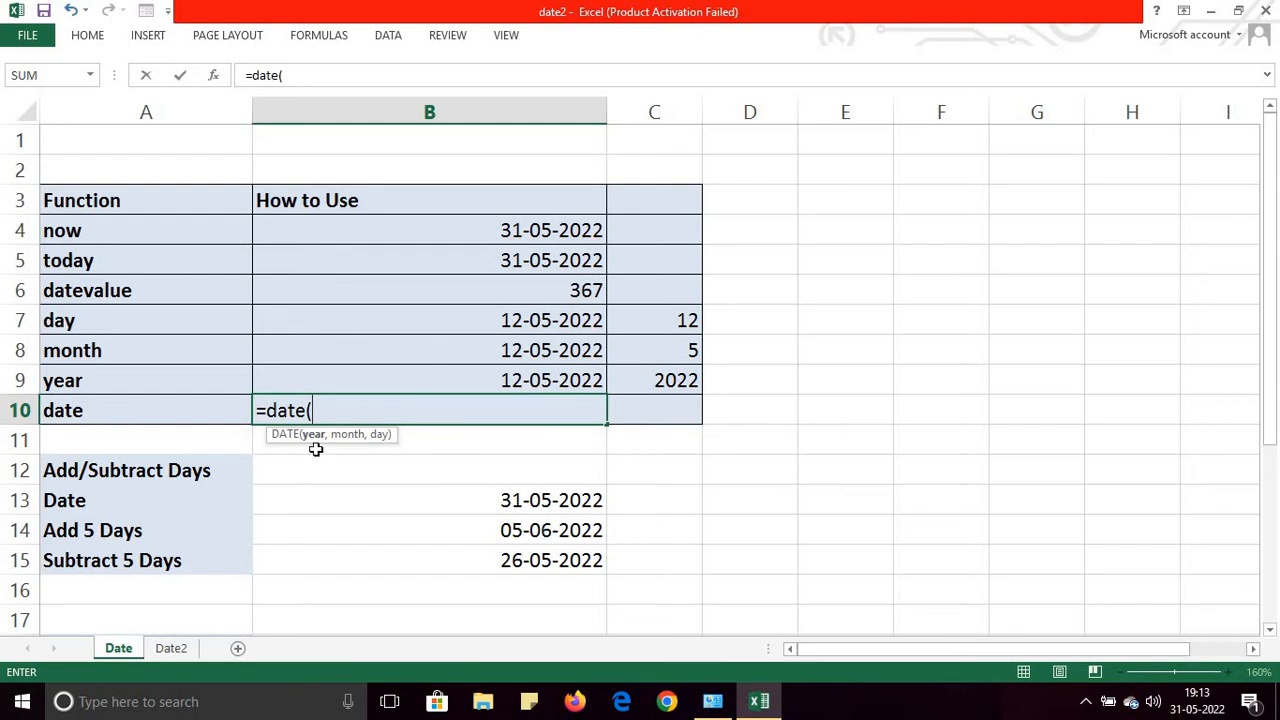
pyautogui.click(662, 378)
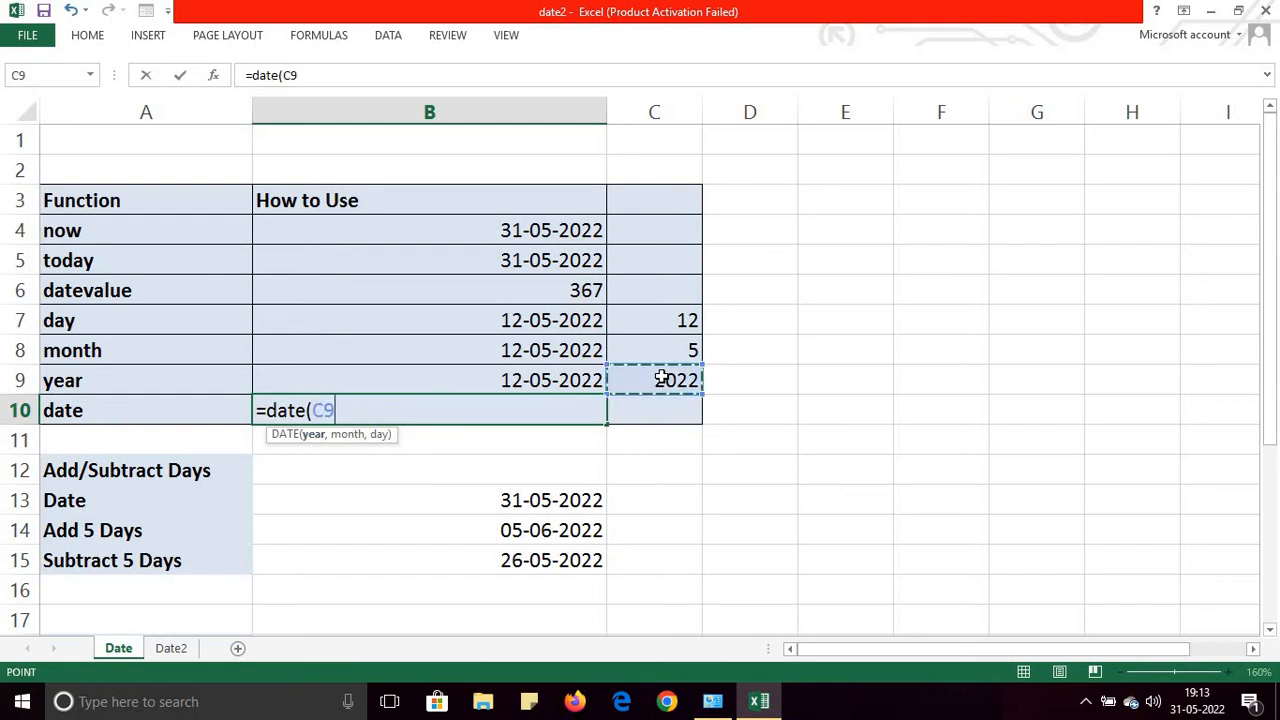
pyautogui.write(',')
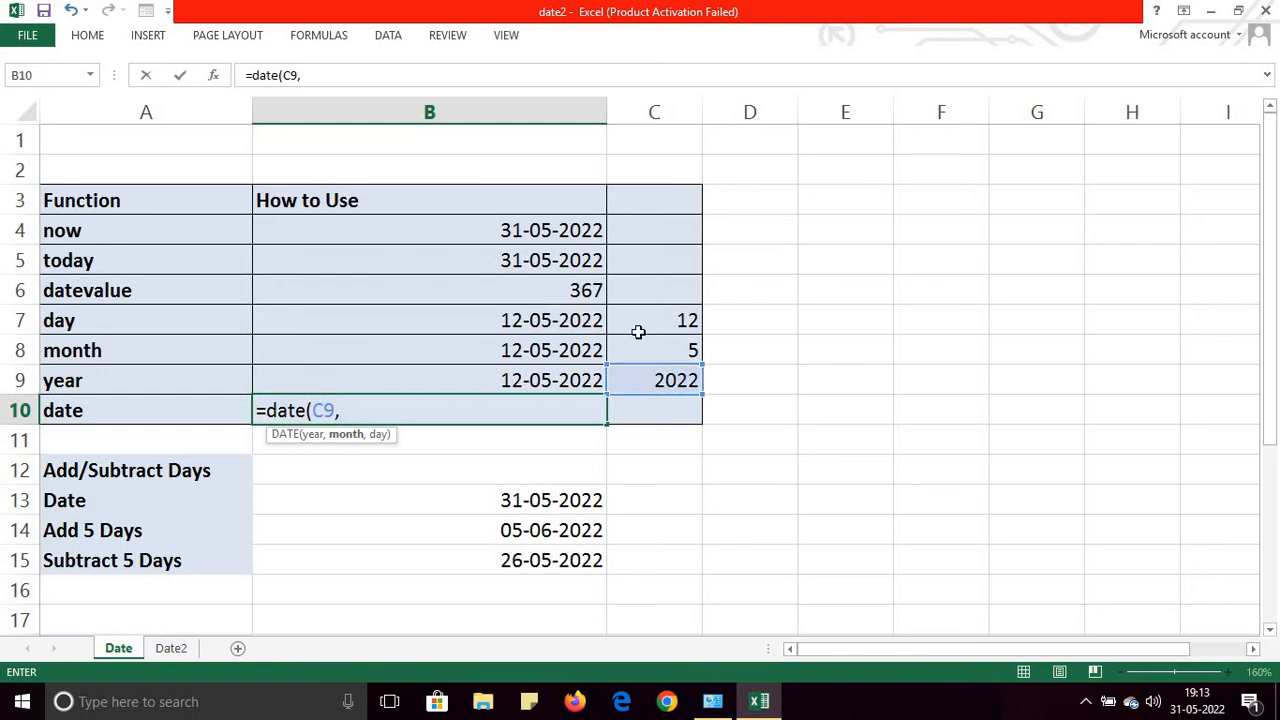
pyautogui.click(652, 346)
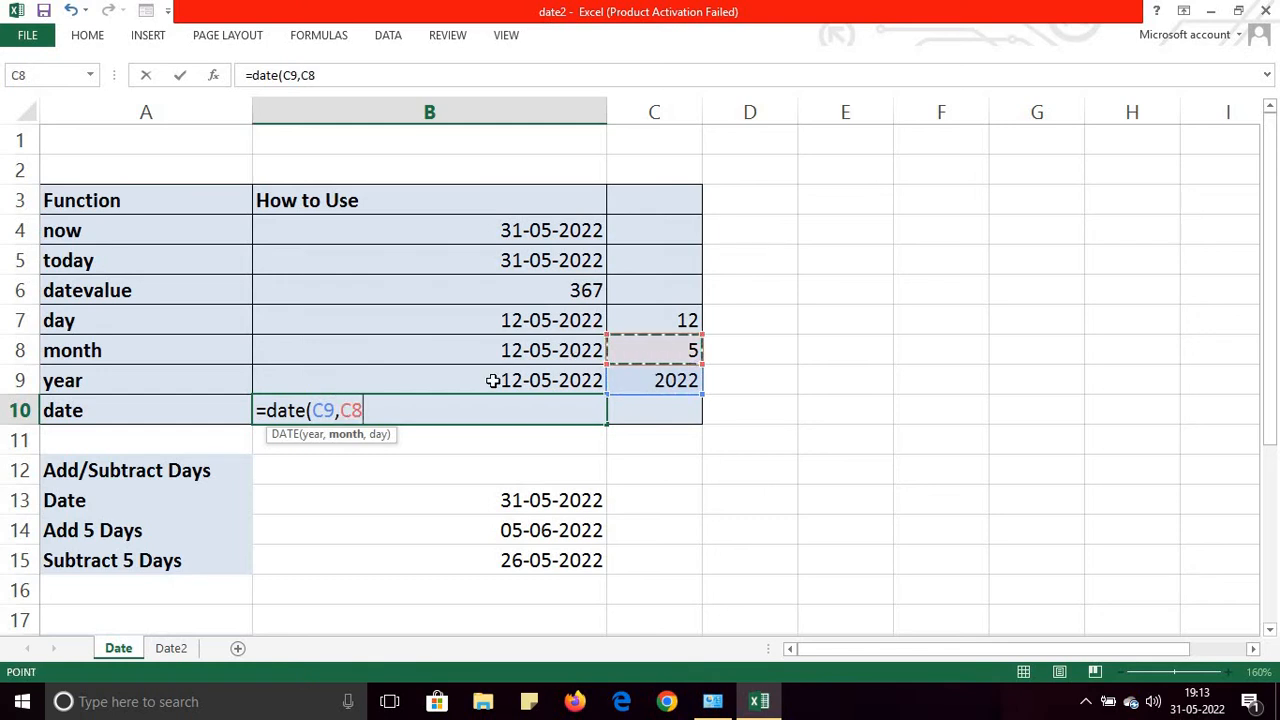
pyautogui.write(',')
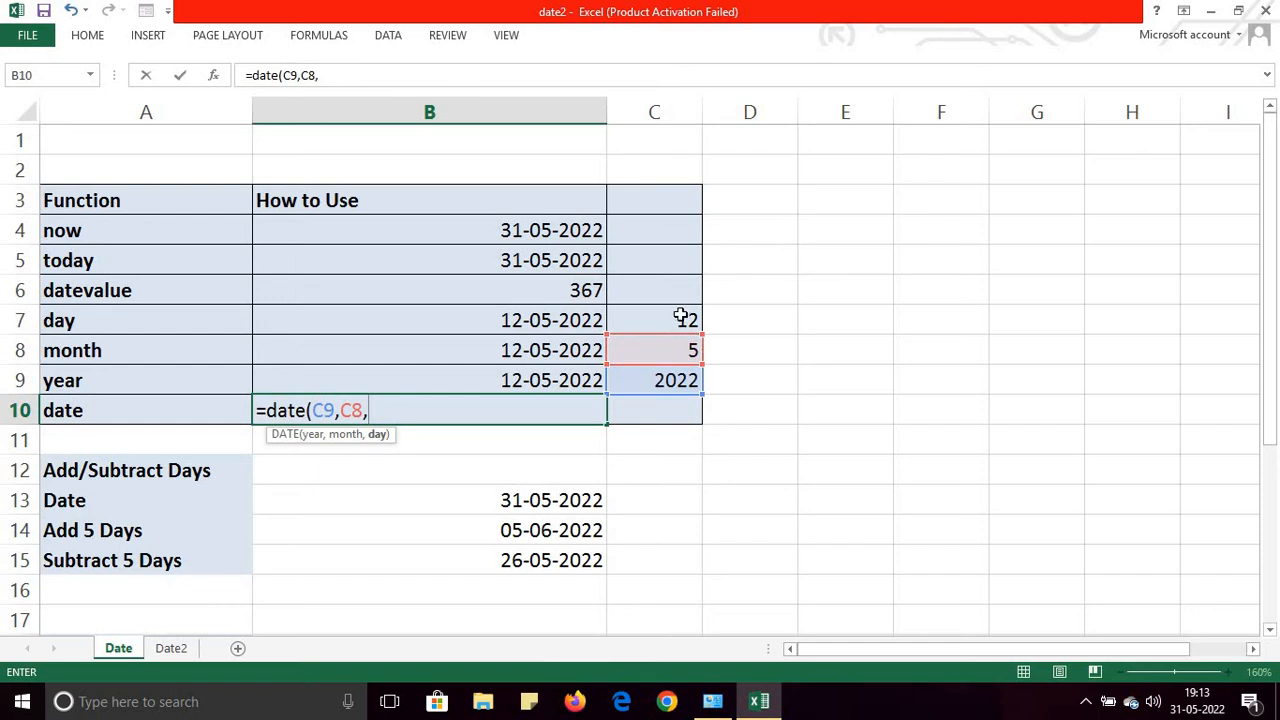
pyautogui.click(680, 317)
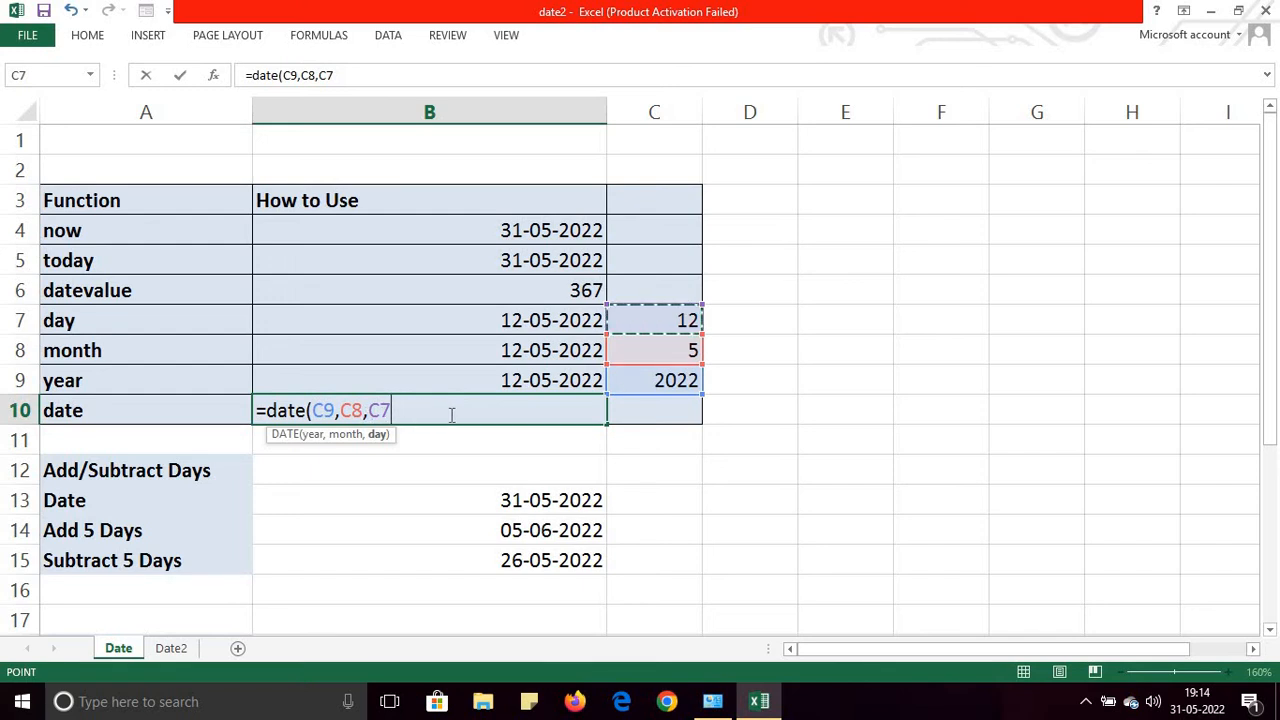
pyautogui.write(')')
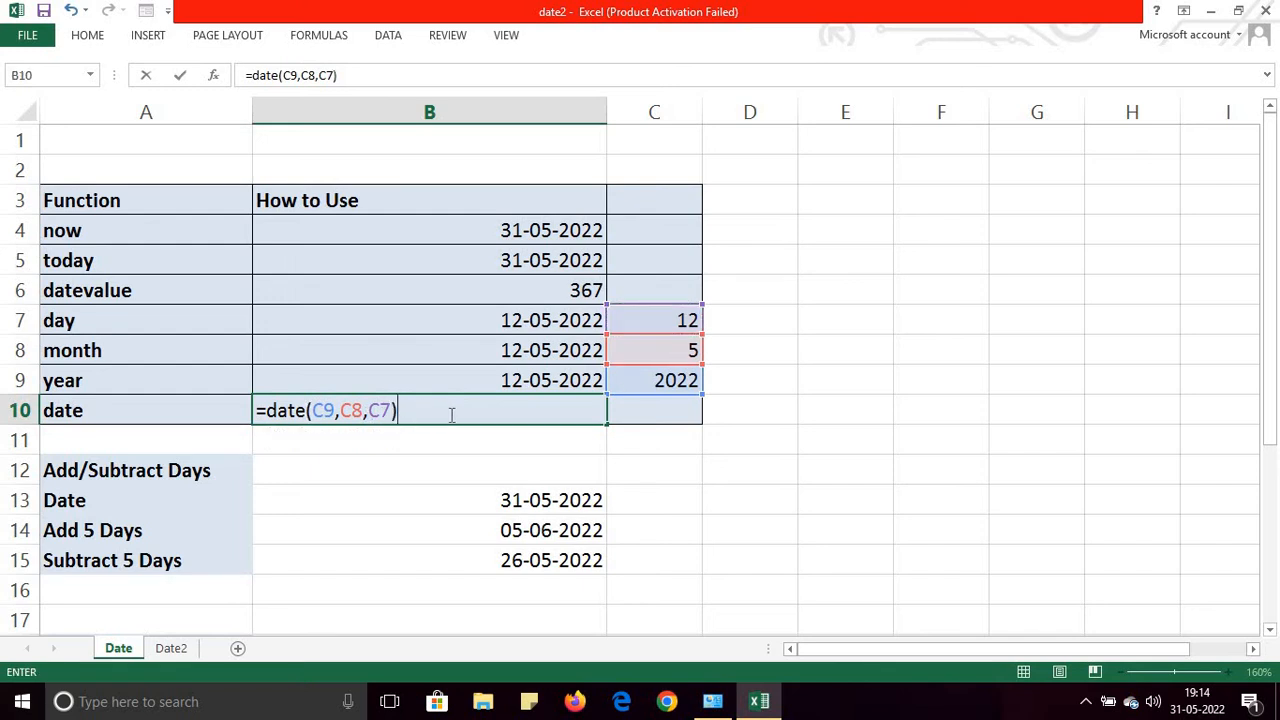
pyautogui.press('Return')
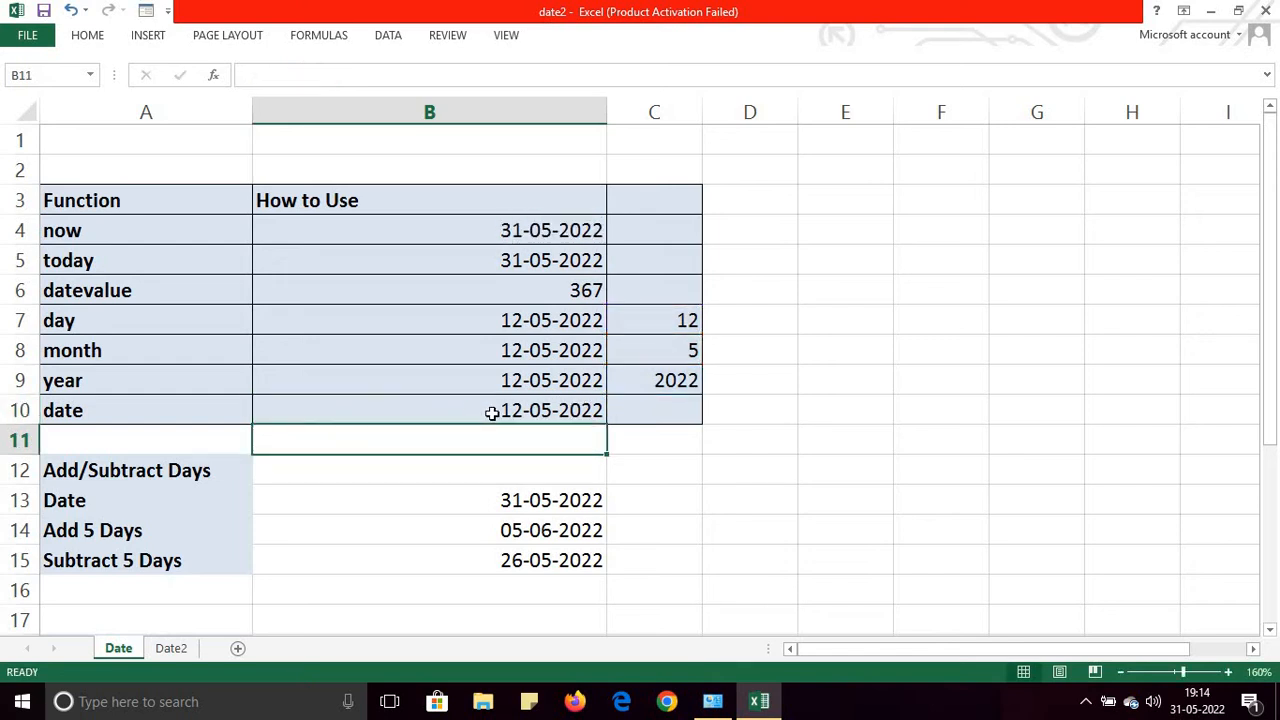
pyautogui.click(493, 413)
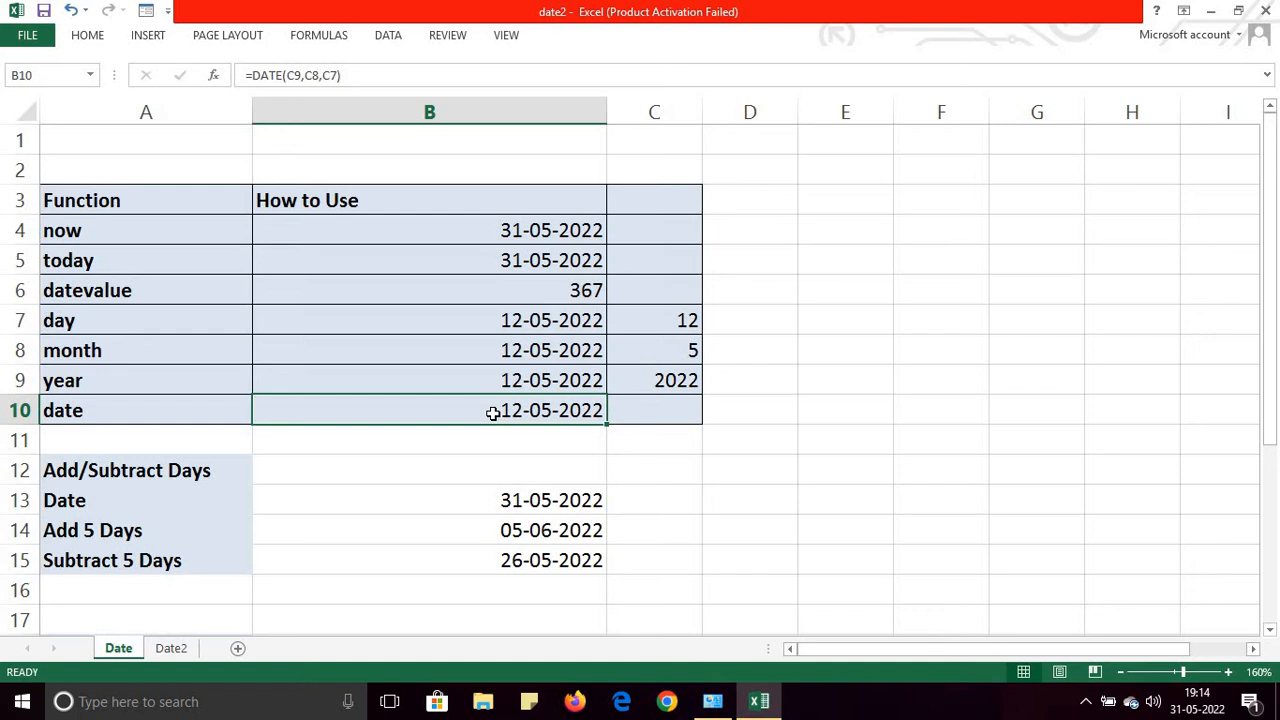
# - Open the Date2 worksheet and autofit column H so the holiday dates are fully shown
pyautogui.click(170, 648)
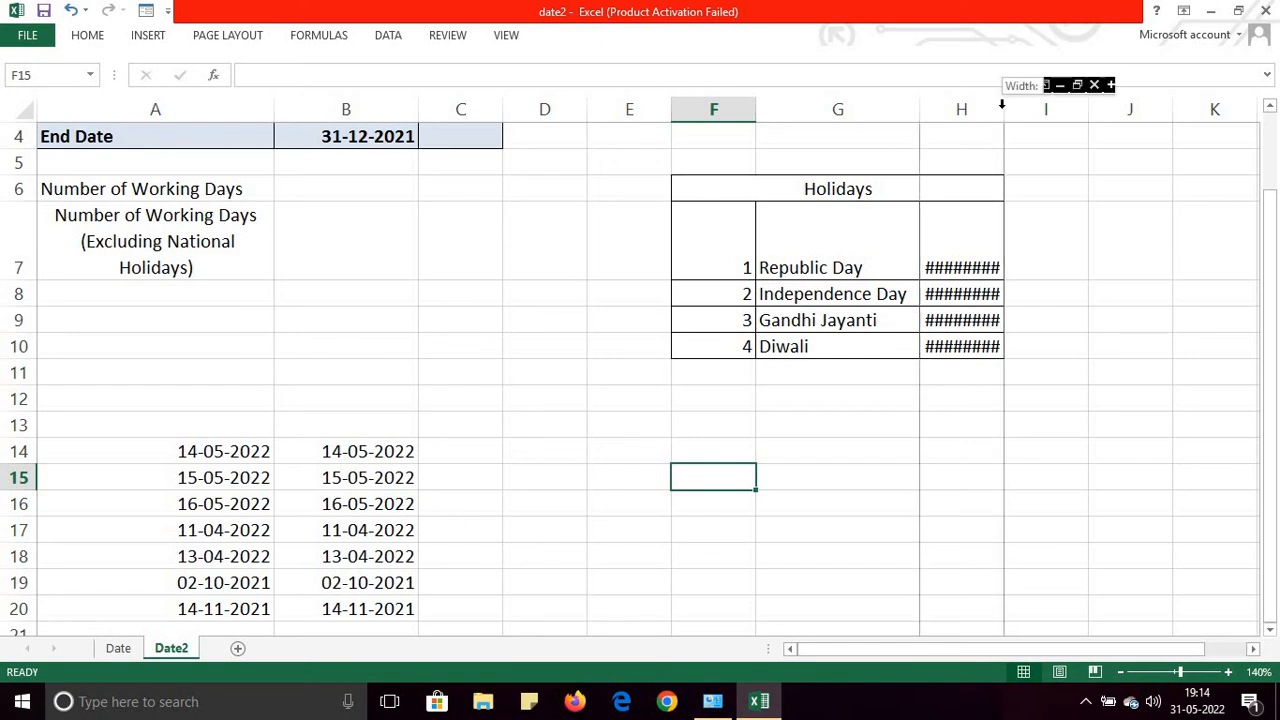
pyautogui.doubleClick(1001, 109)
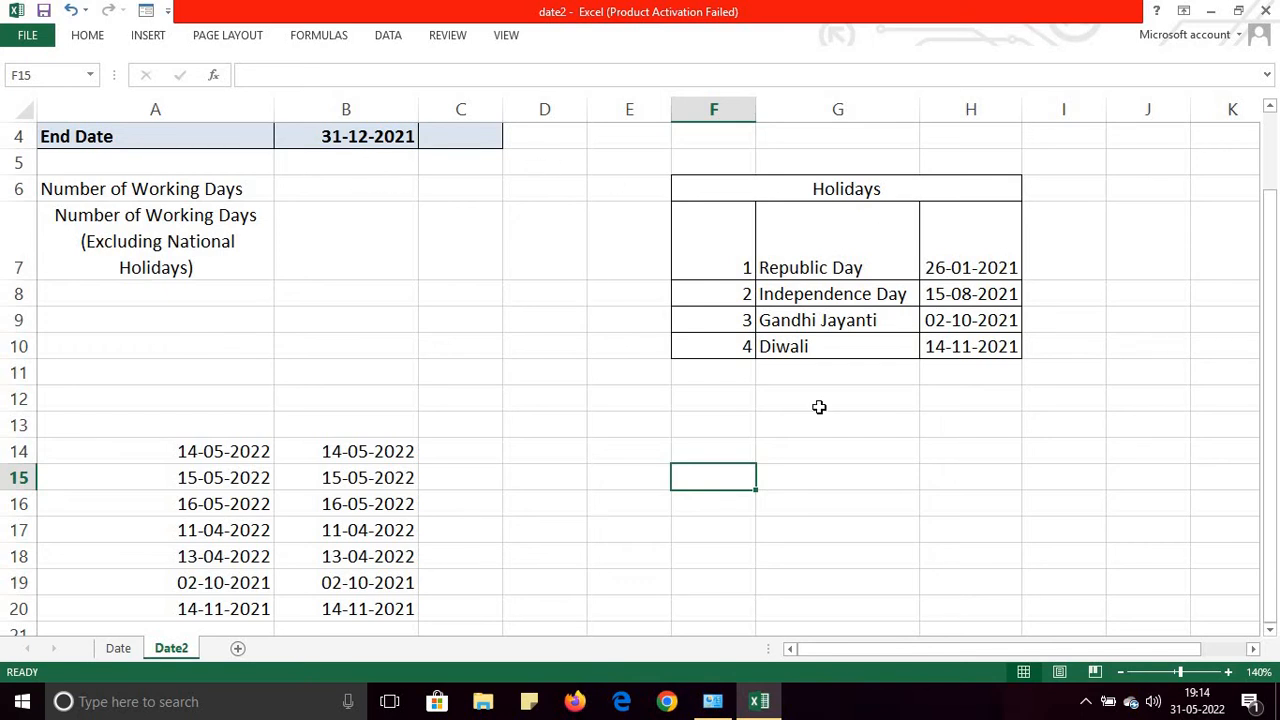
pyautogui.moveTo(1270, 352); pyautogui.dragTo(1270, 340)
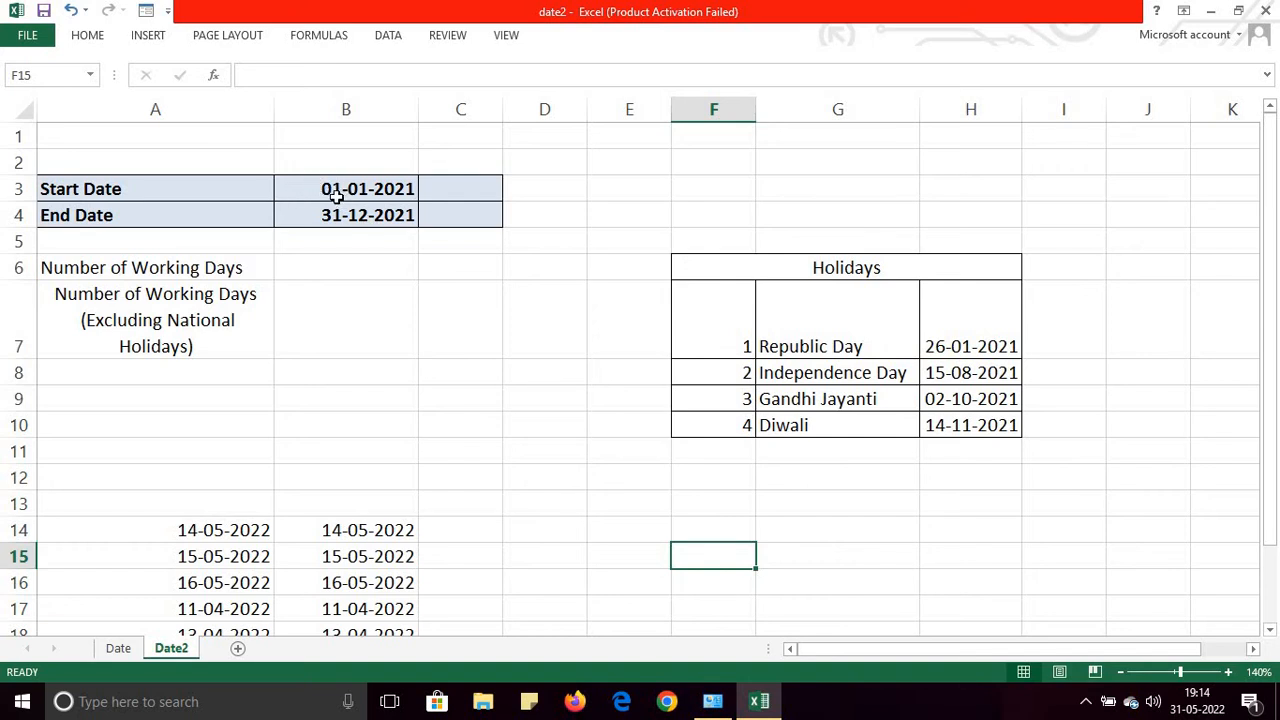
# - Count the working days between the start and end dates by entering =NETWORKDAYS(B3,B4) in cell B6, and review the formula
pyautogui.moveTo(314, 185); pyautogui.dragTo(336, 214)
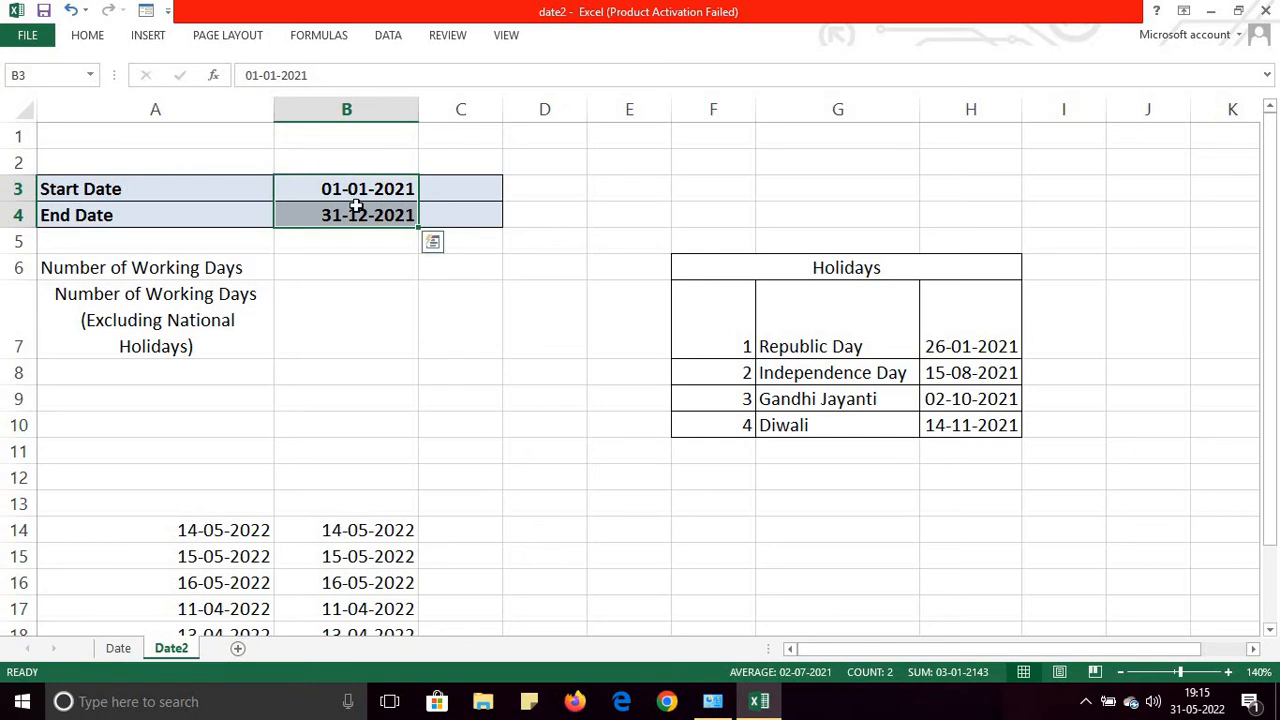
pyautogui.click(356, 267)
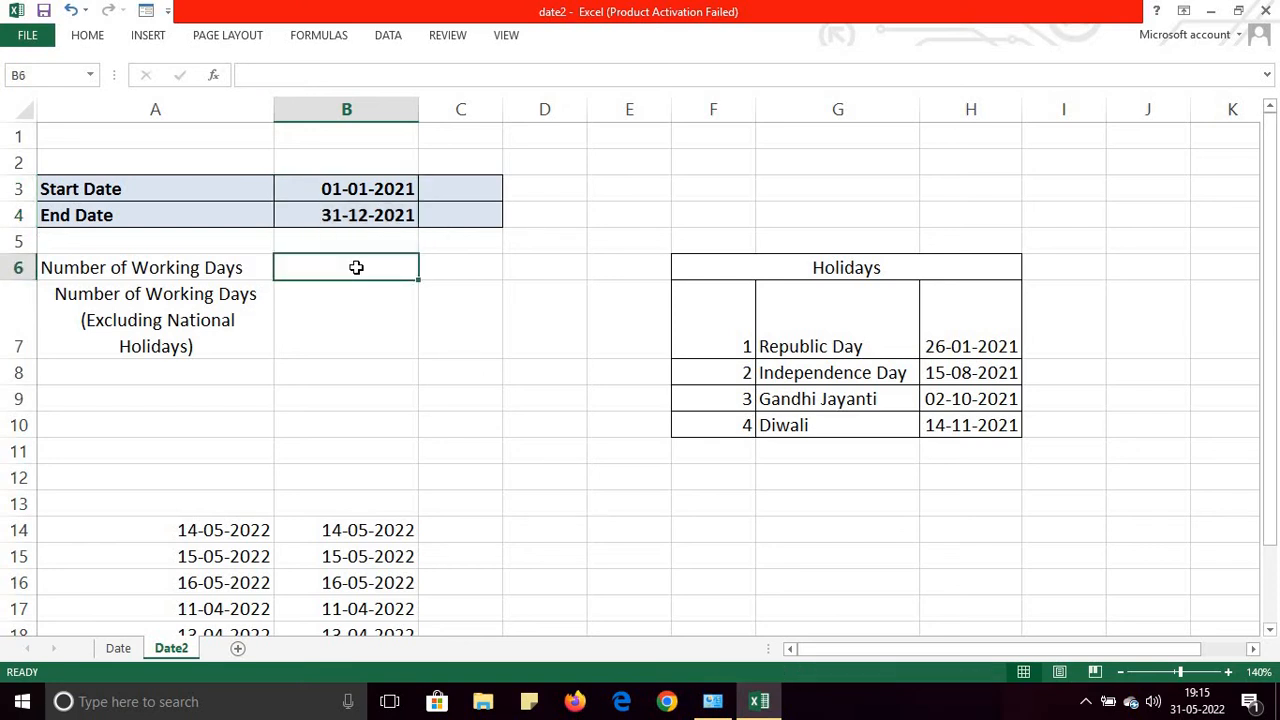
pyautogui.write('=')
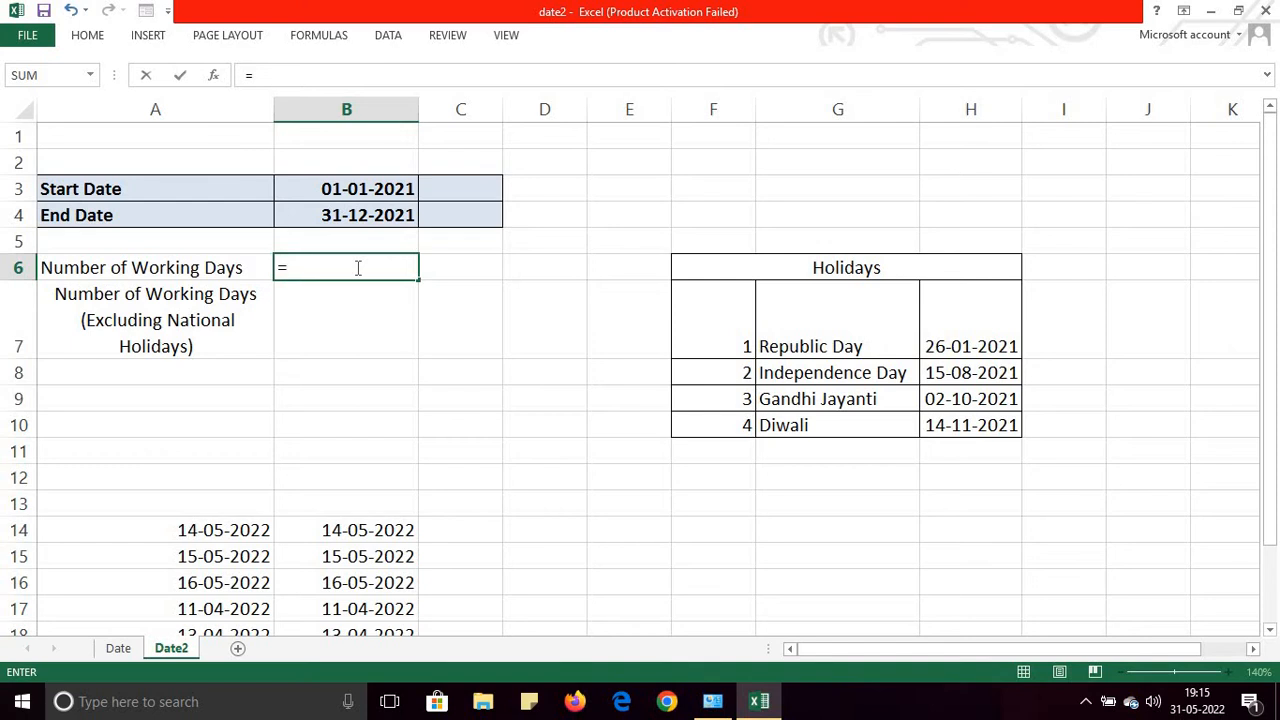
pyautogui.write('net')
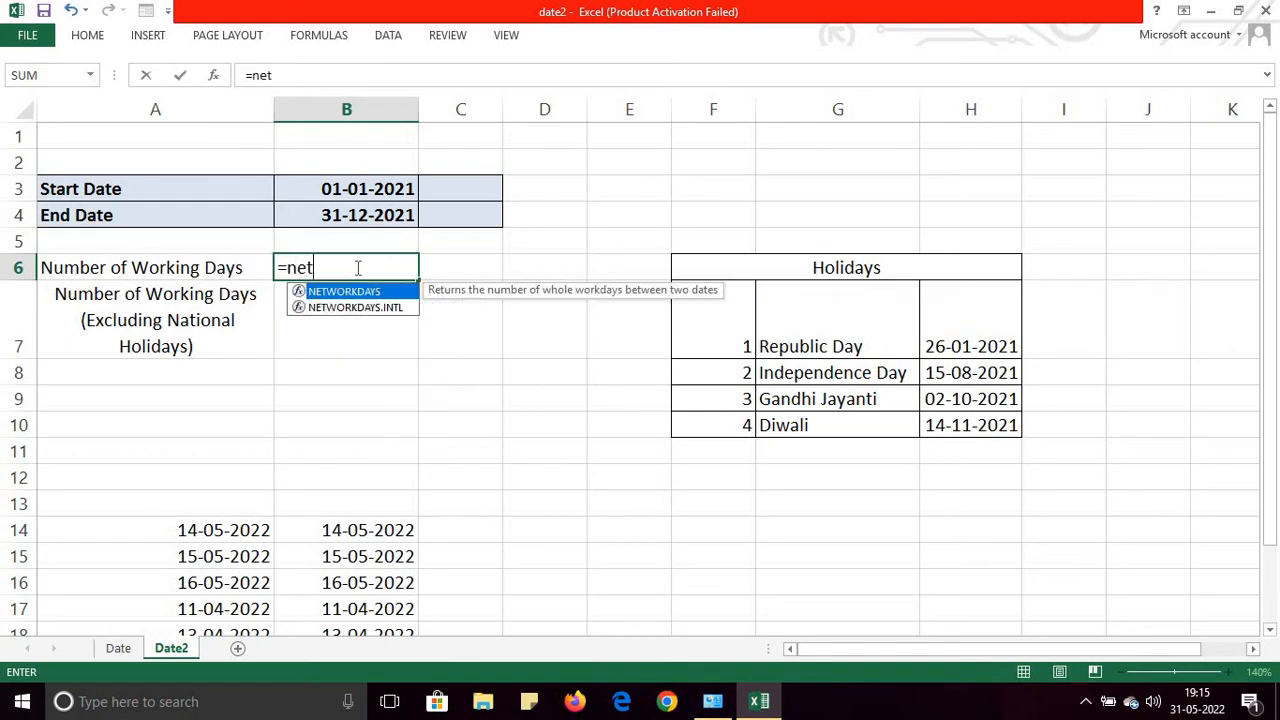
pyautogui.press('Tab')
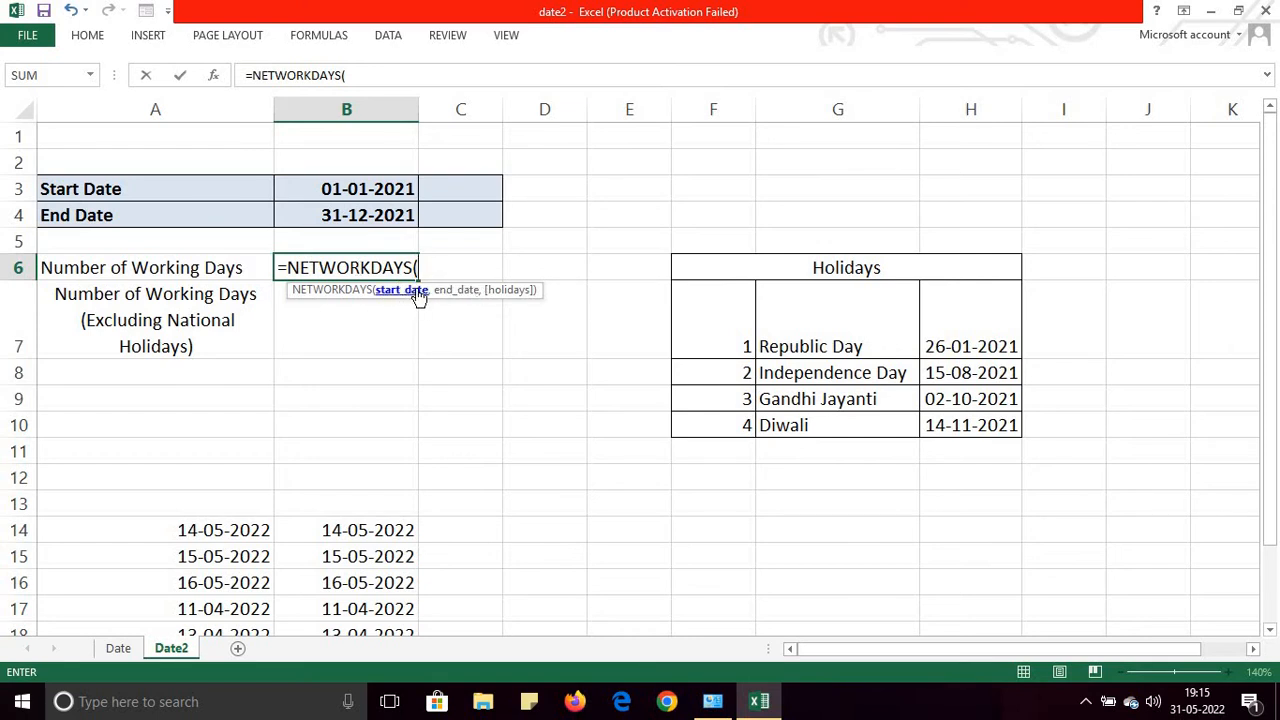
pyautogui.click(369, 189)
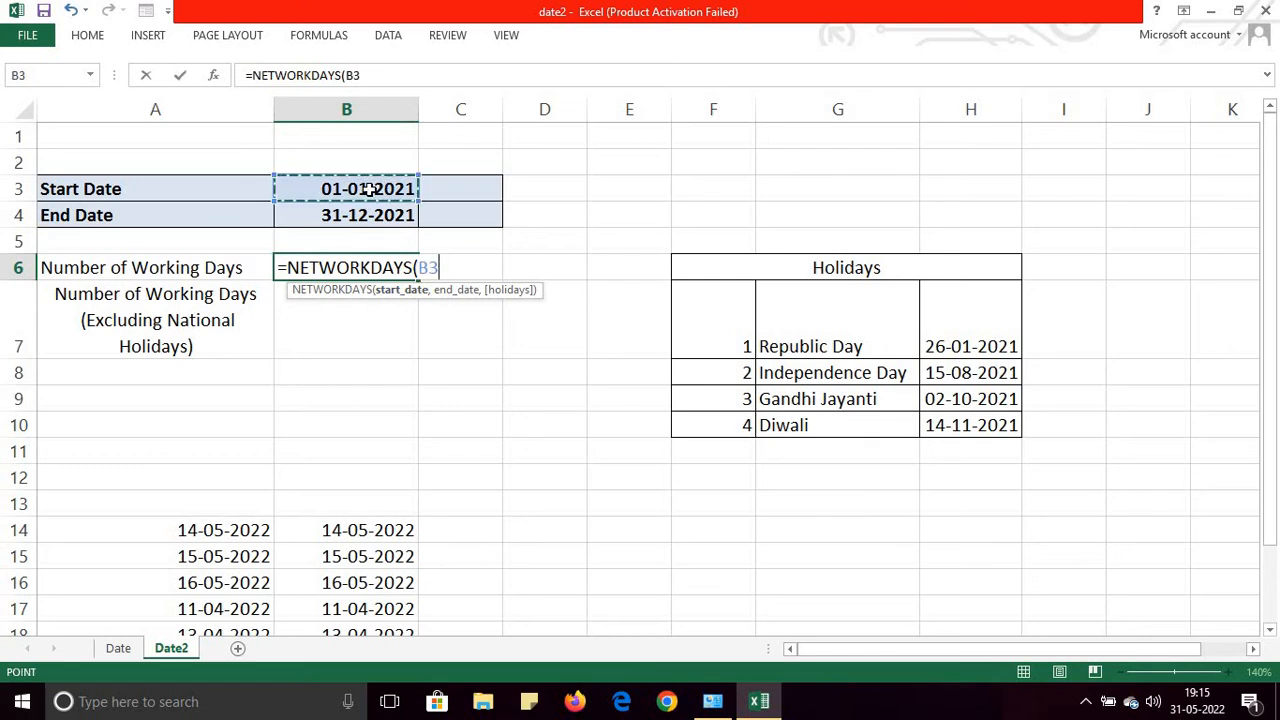
pyautogui.write(',')
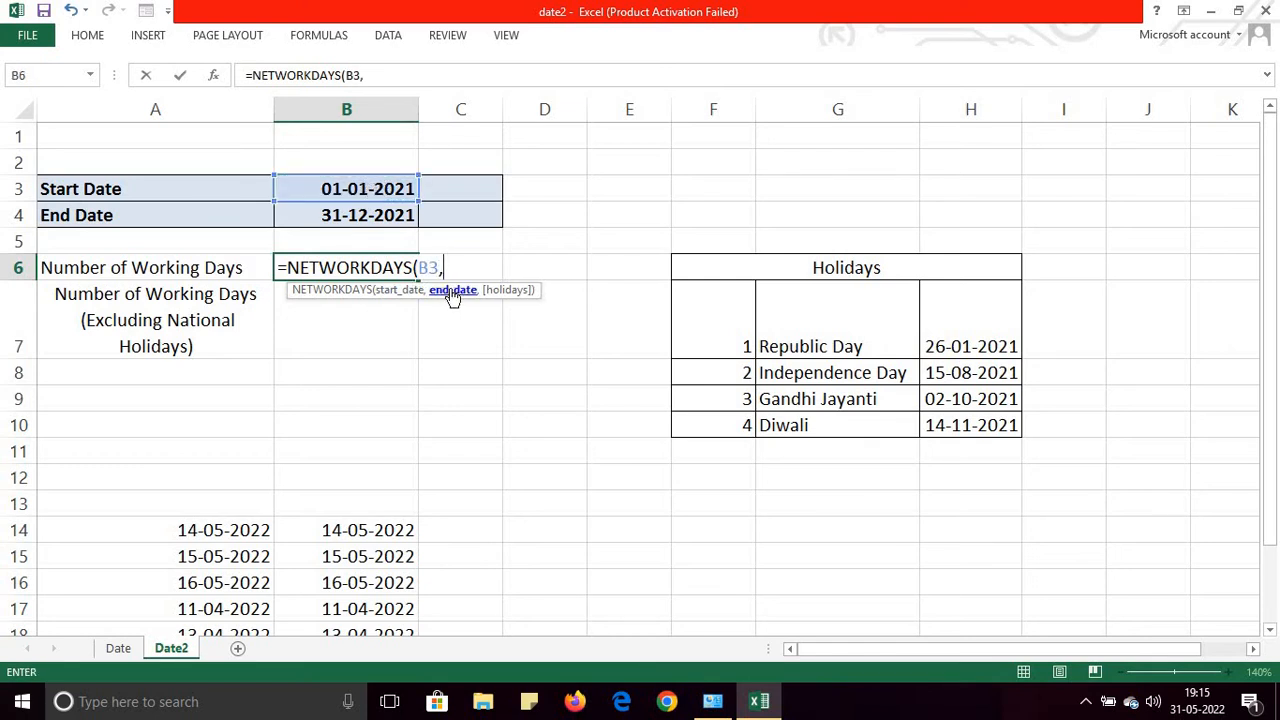
pyautogui.click(395, 218)
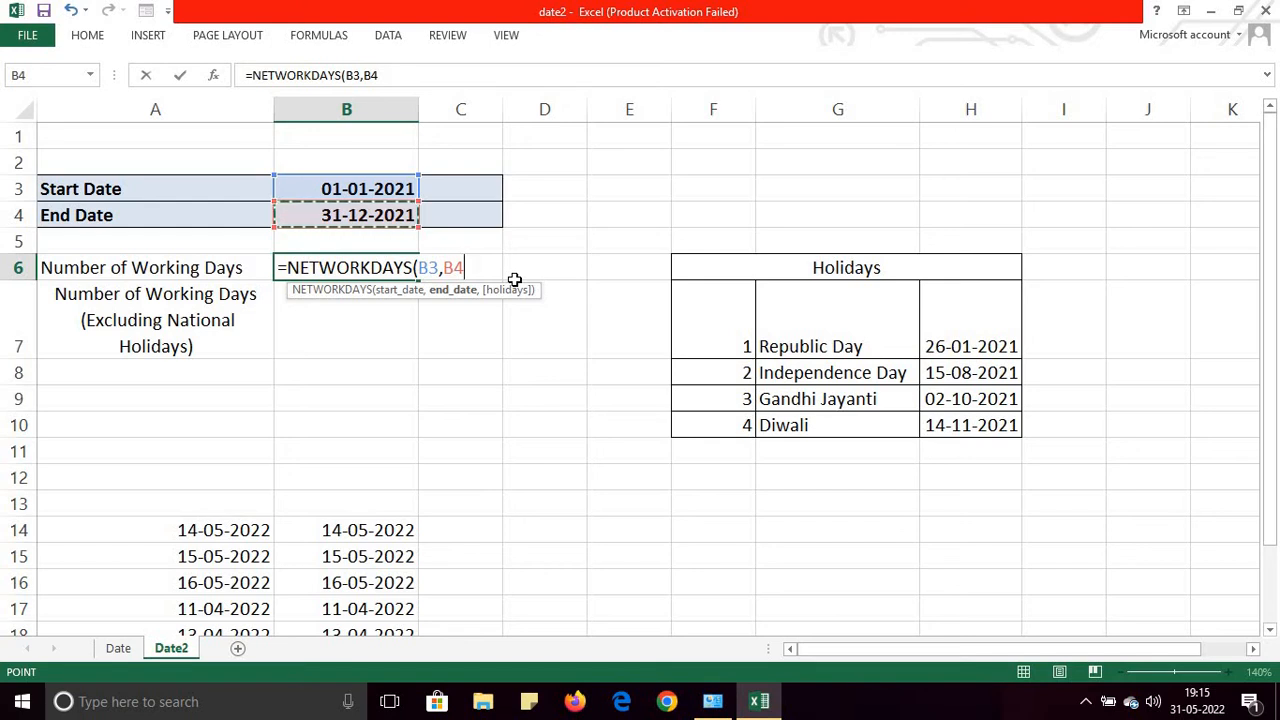
pyautogui.write(')')
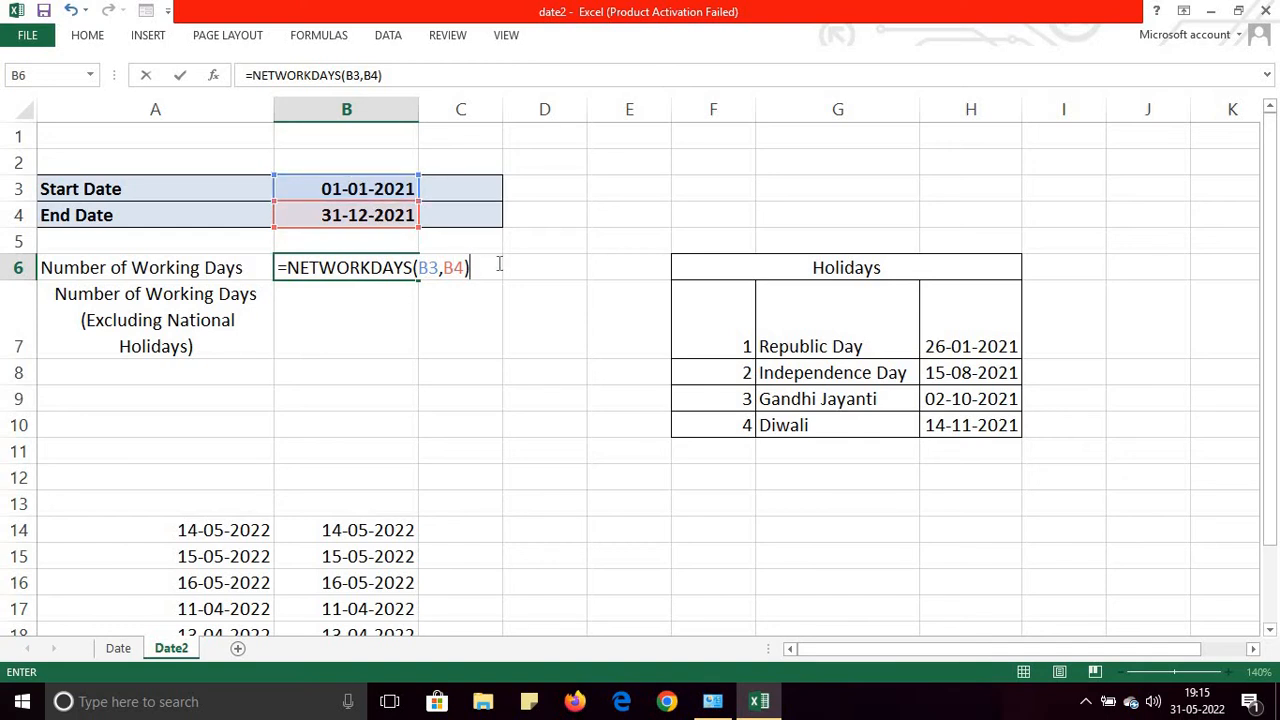
pyautogui.press('Return')
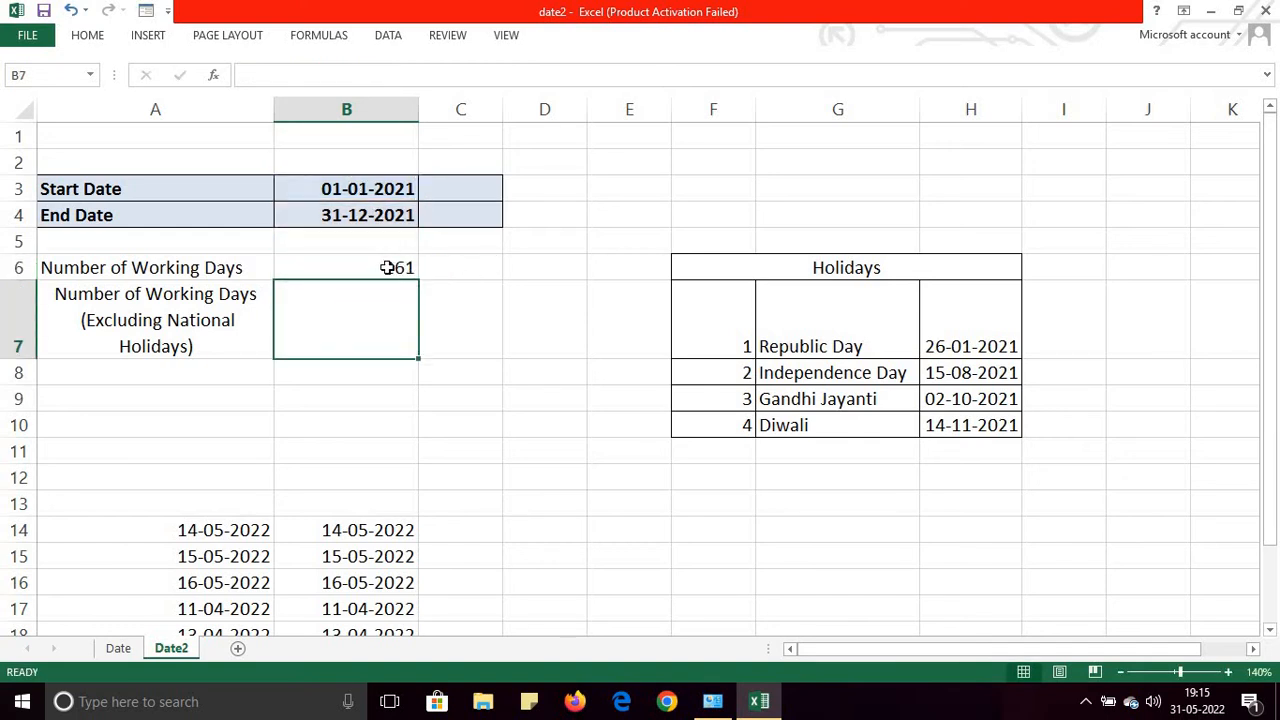
pyautogui.click(388, 267)
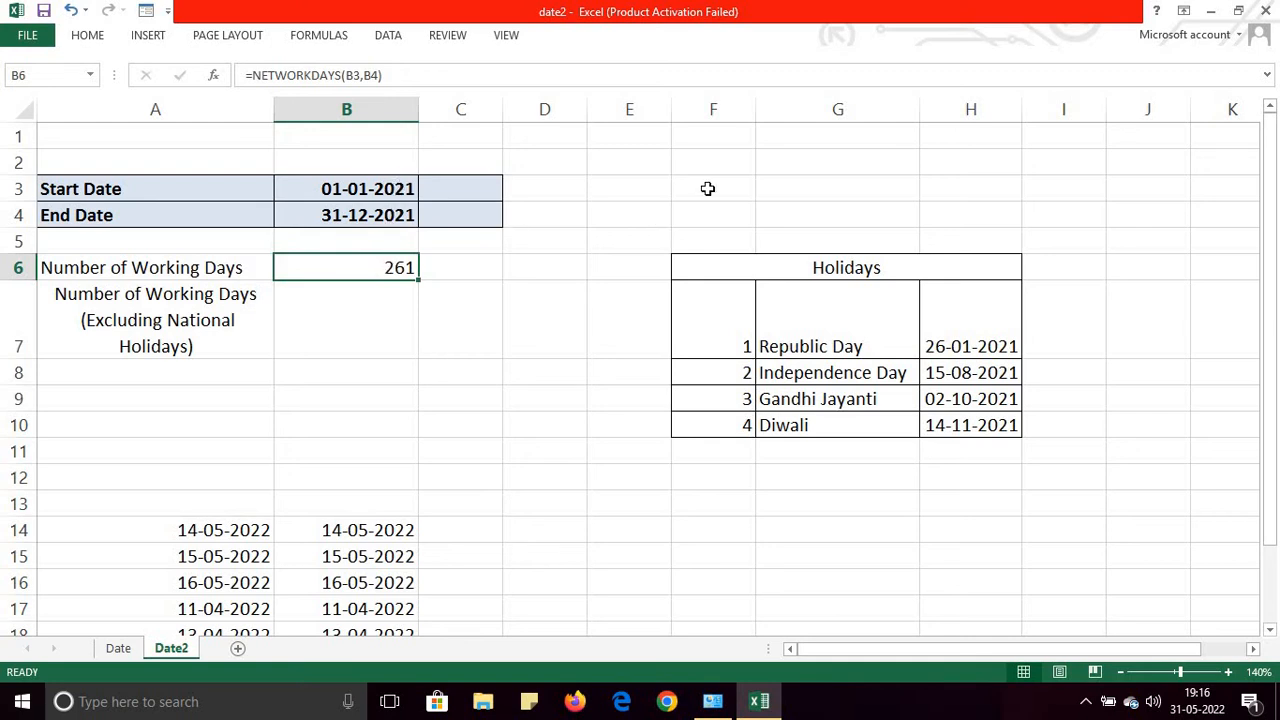
# - Note the yearly weekend-day calculation as the text 52*2=104 in cell G2
pyautogui.click(792, 158)
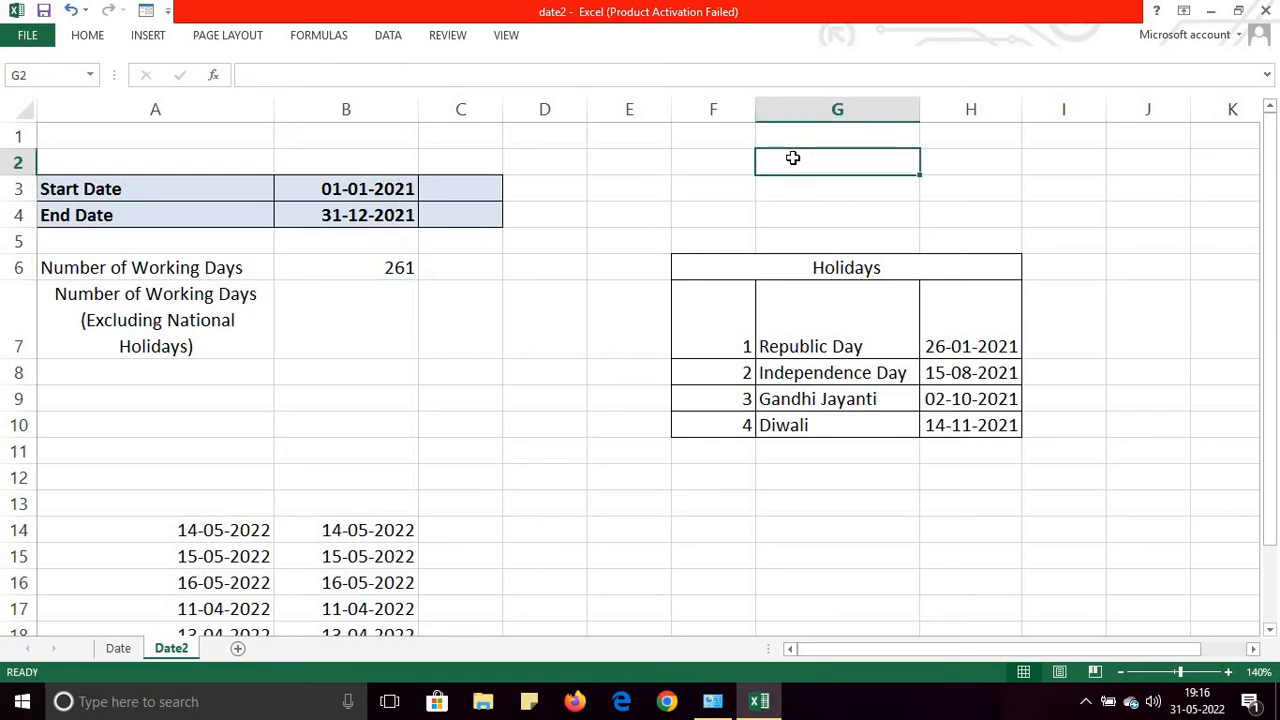
pyautogui.write('52')
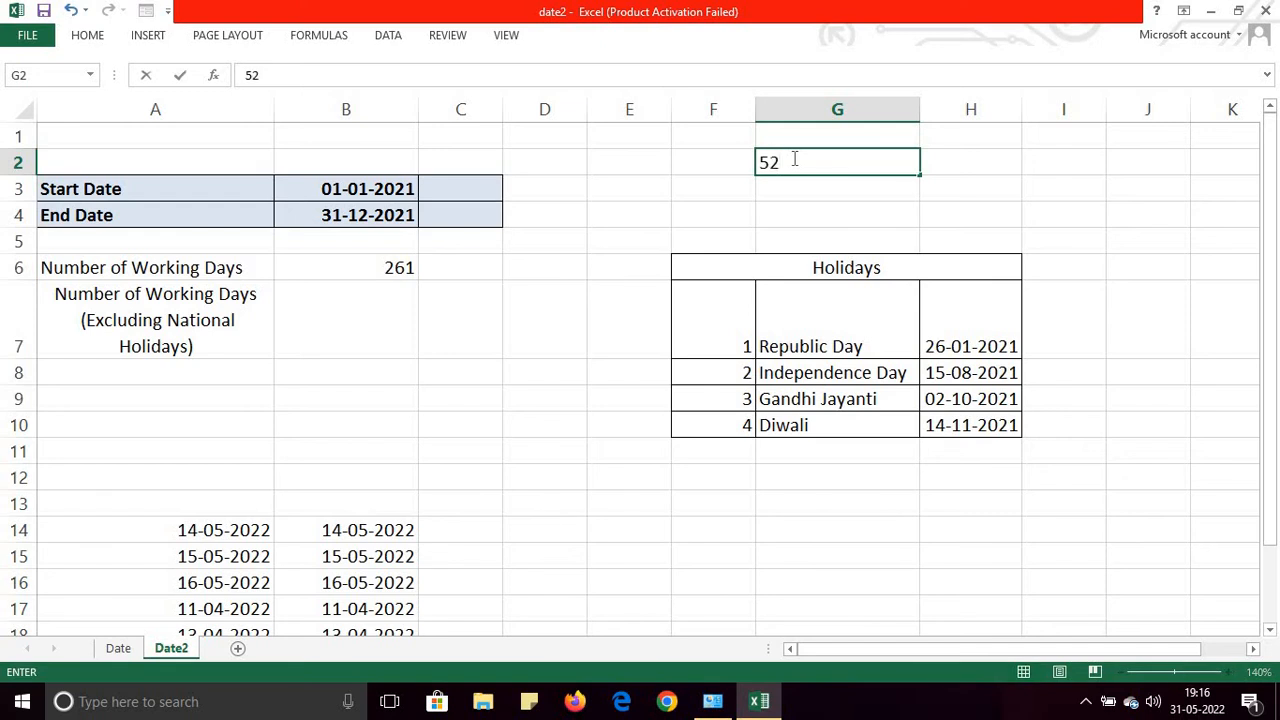
pyautogui.write('*2=104')
pyautogui.click(822, 193)
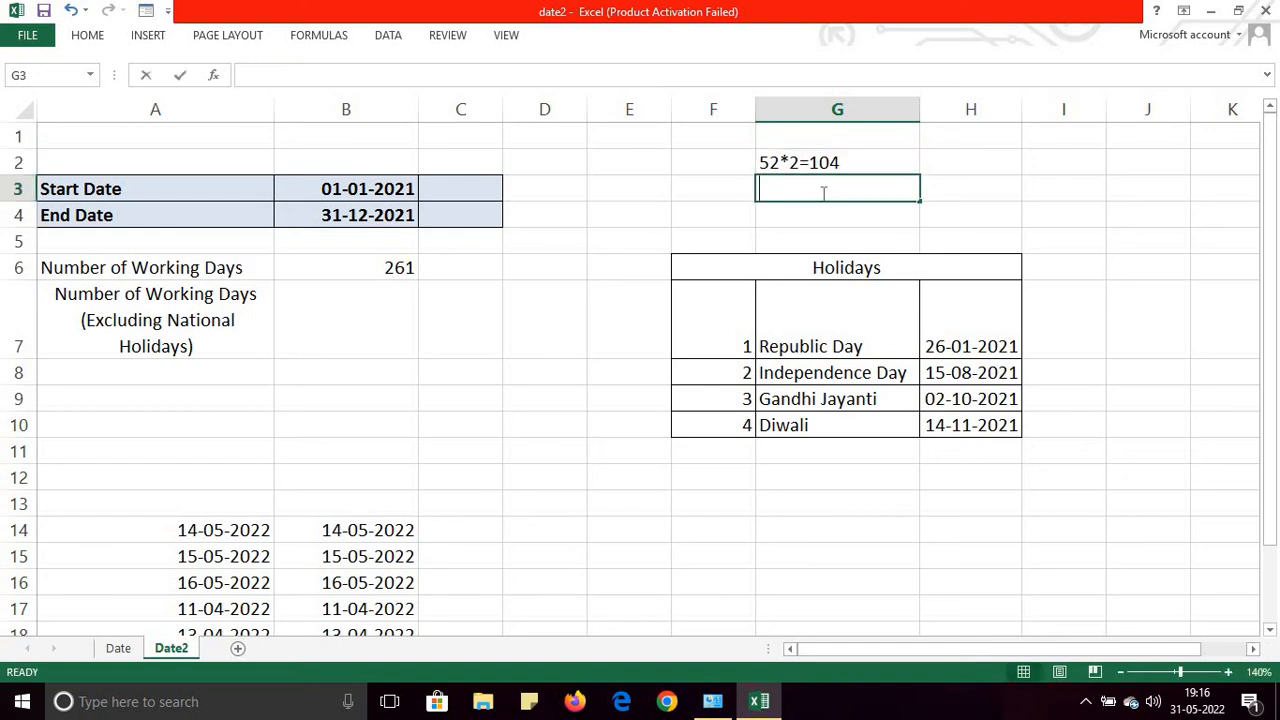
pyautogui.write('365')
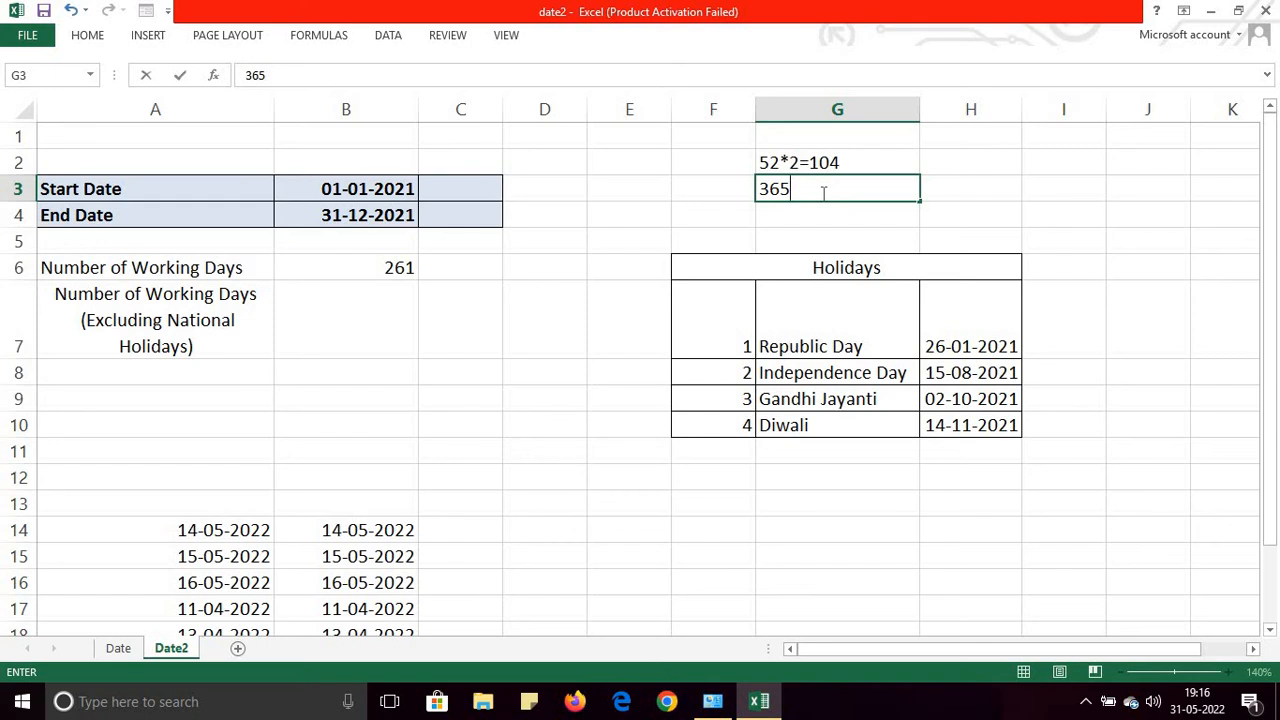
pyautogui.press('BackSpace')
pyautogui.press('BackSpace')
pyautogui.press('BackSpace')
pyautogui.click(381, 267)
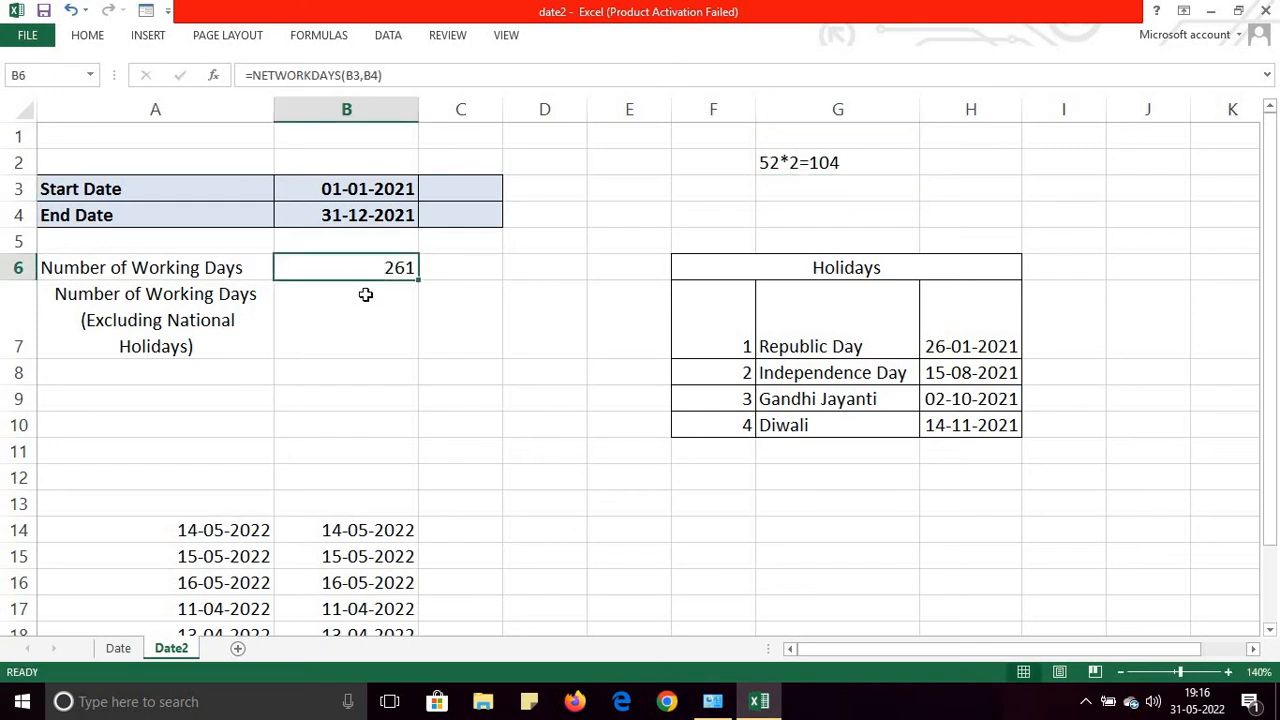
# - Set the start date in B3 to 01-01-2020 and the end date in B4 to 31-12-2020, and check the working-days cell B6
pyautogui.doubleClick(412, 188)
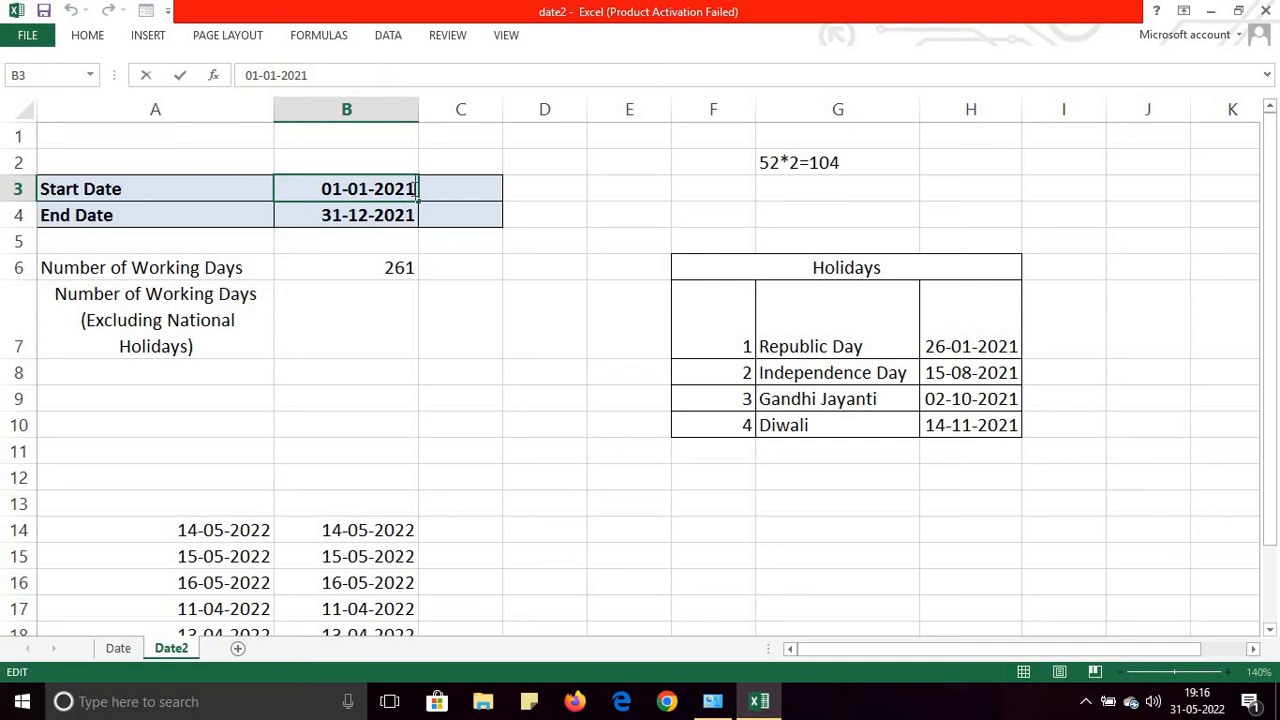
pyautogui.press('BackSpace')
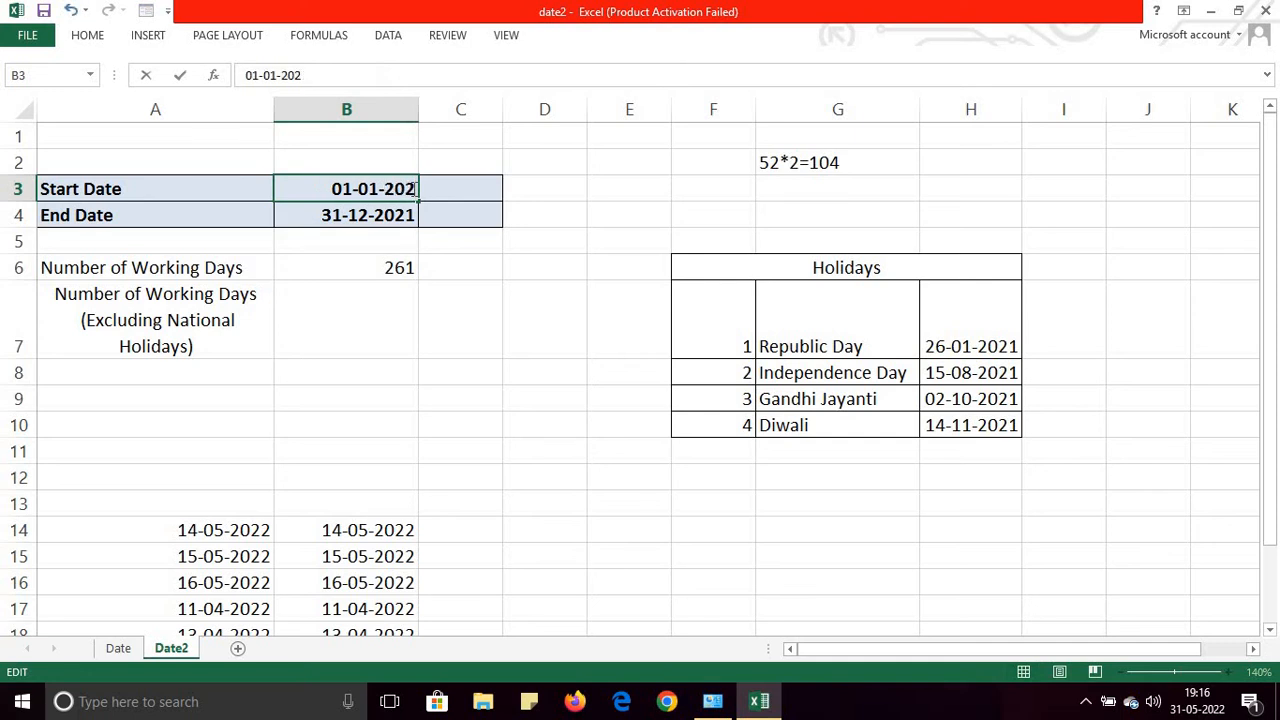
pyautogui.write('0')
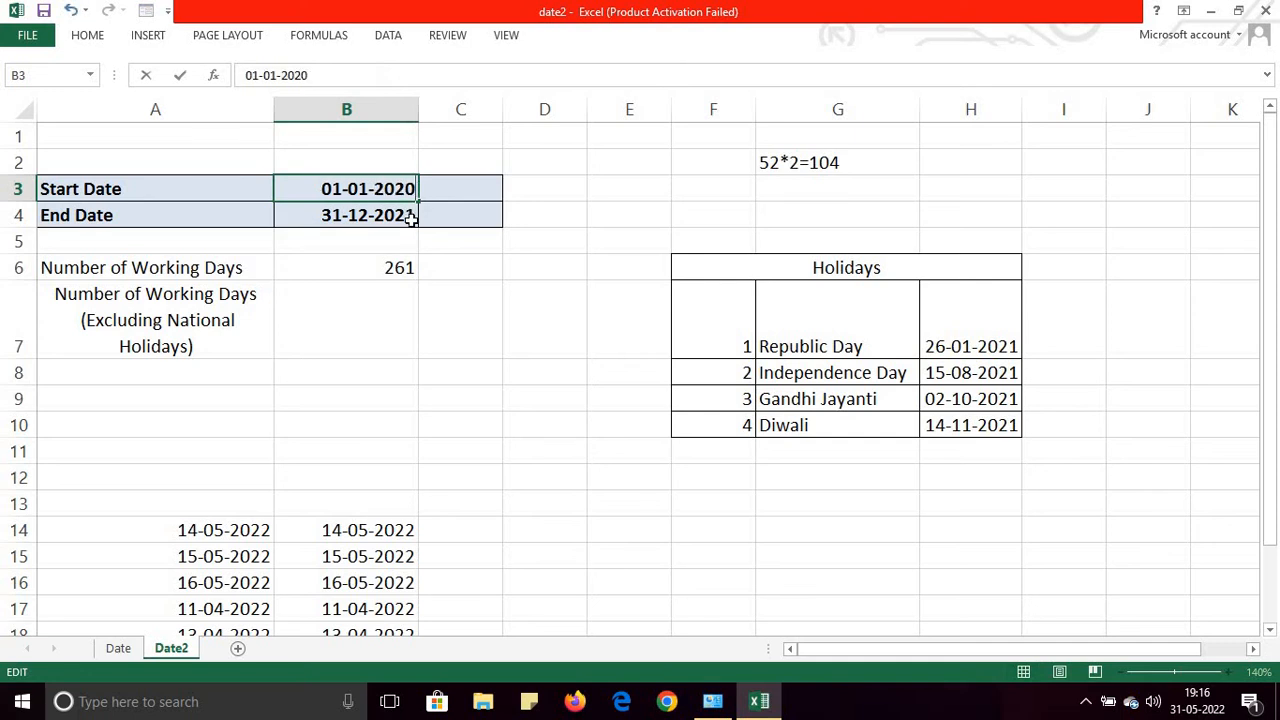
pyautogui.click(413, 218)
pyautogui.doubleClick(413, 218)
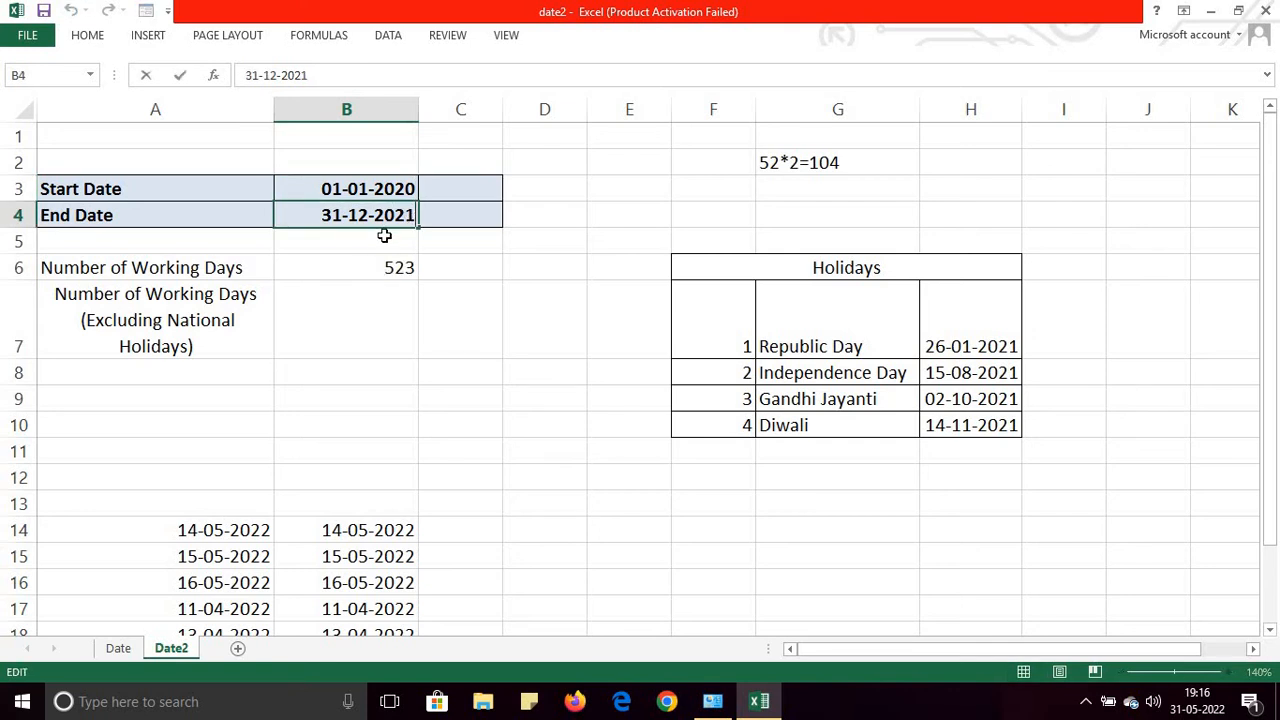
pyautogui.press('BackSpace')
pyautogui.write('0')
pyautogui.click(366, 272)
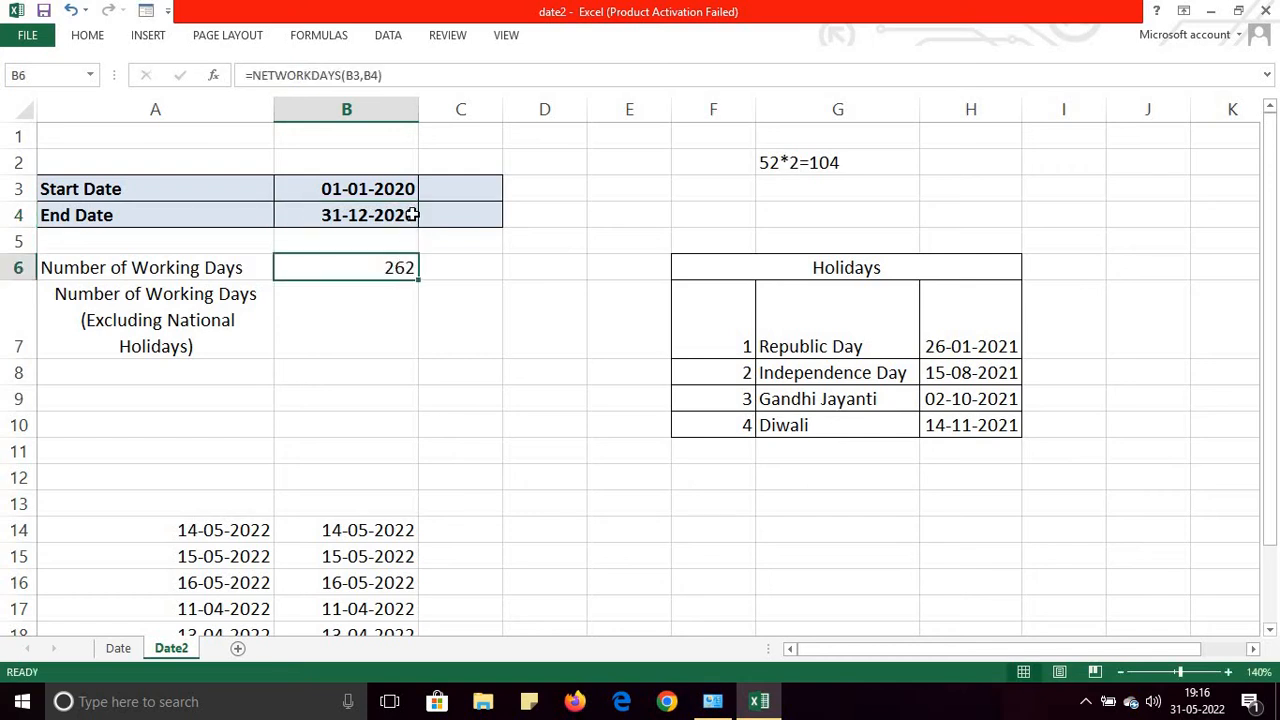
# - Change the end date in cell B4 to 31-11-2021
pyautogui.doubleClick(412, 215)
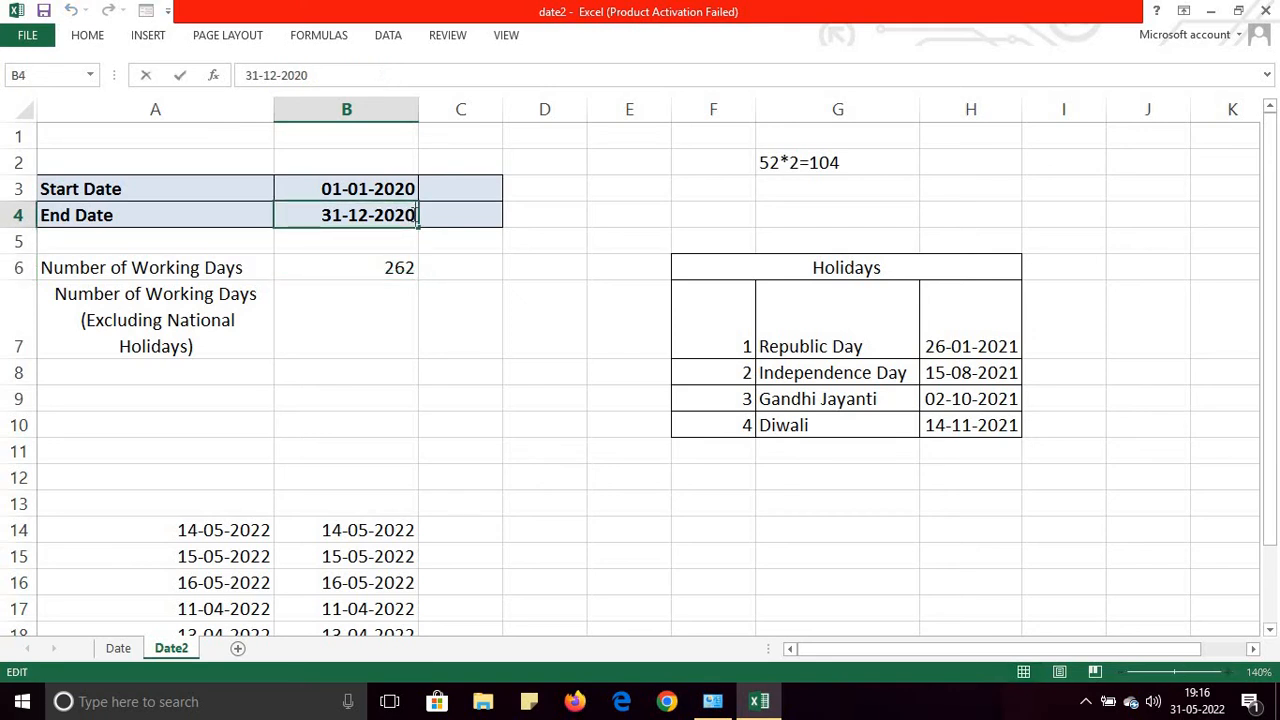
pyautogui.press('BackSpace')
pyautogui.write('1')
pyautogui.click(368, 214)
pyautogui.press('BackSpace')
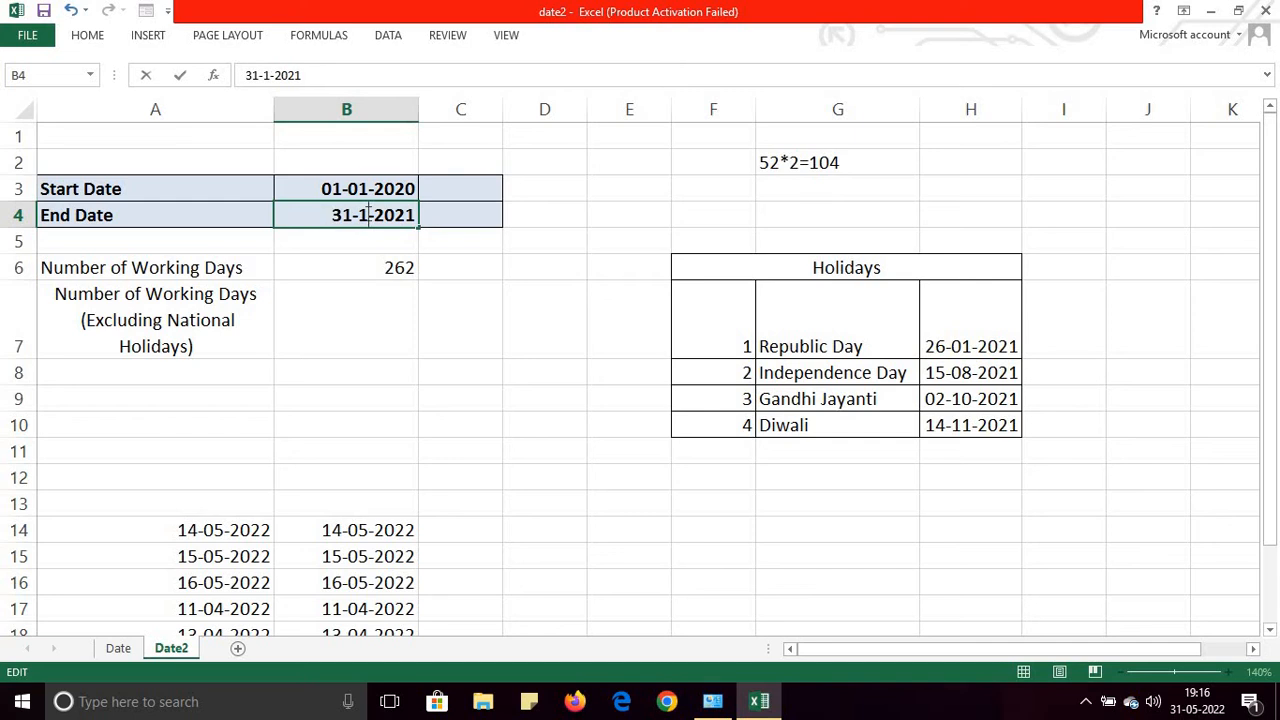
pyautogui.write('1')
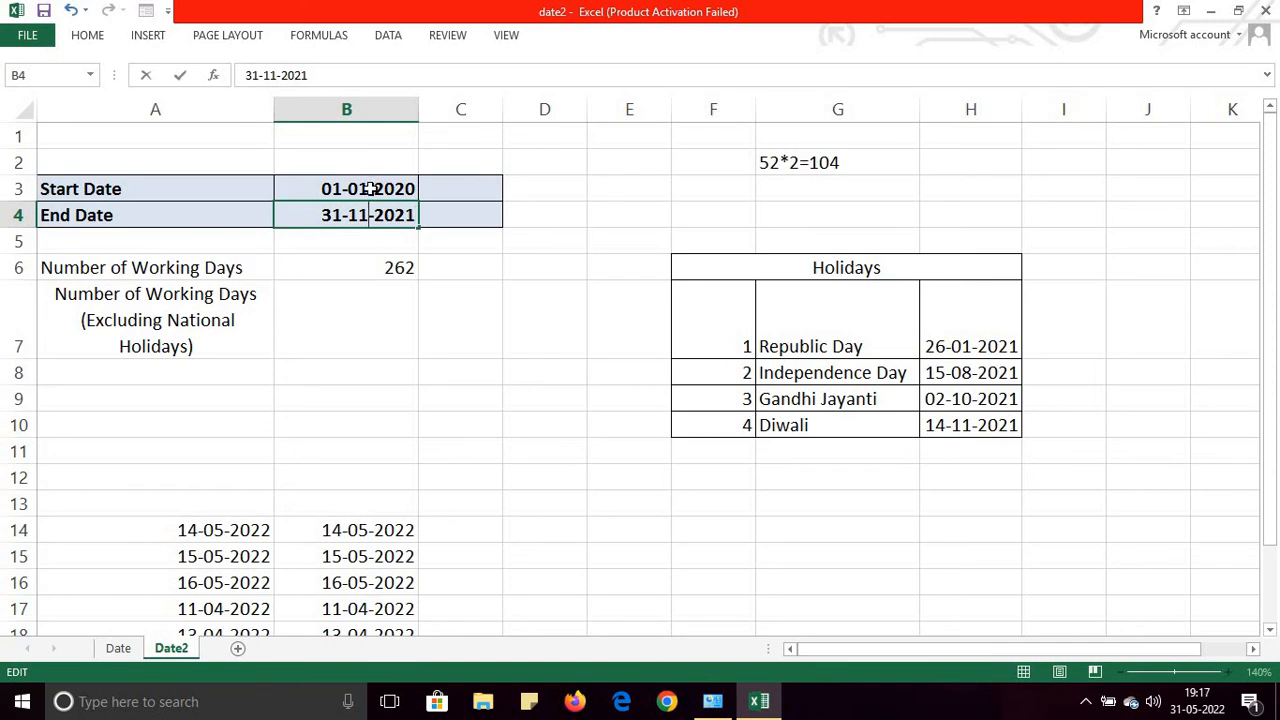
# - Set the start date in B3 to 01-04-2020 and the end date in B4 to 31-03-2021, and check cell B6
pyautogui.click(368, 189)
pyautogui.doubleClick(369, 189)
pyautogui.press('BackSpace')
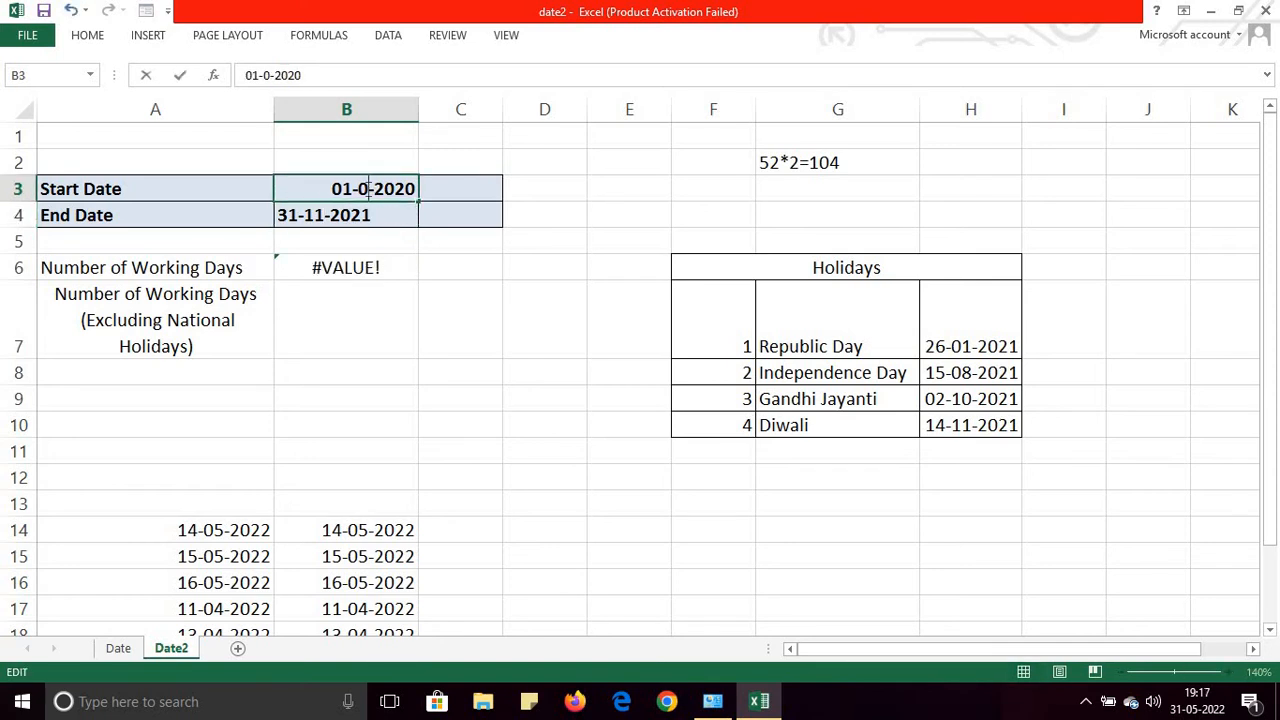
pyautogui.write('4')
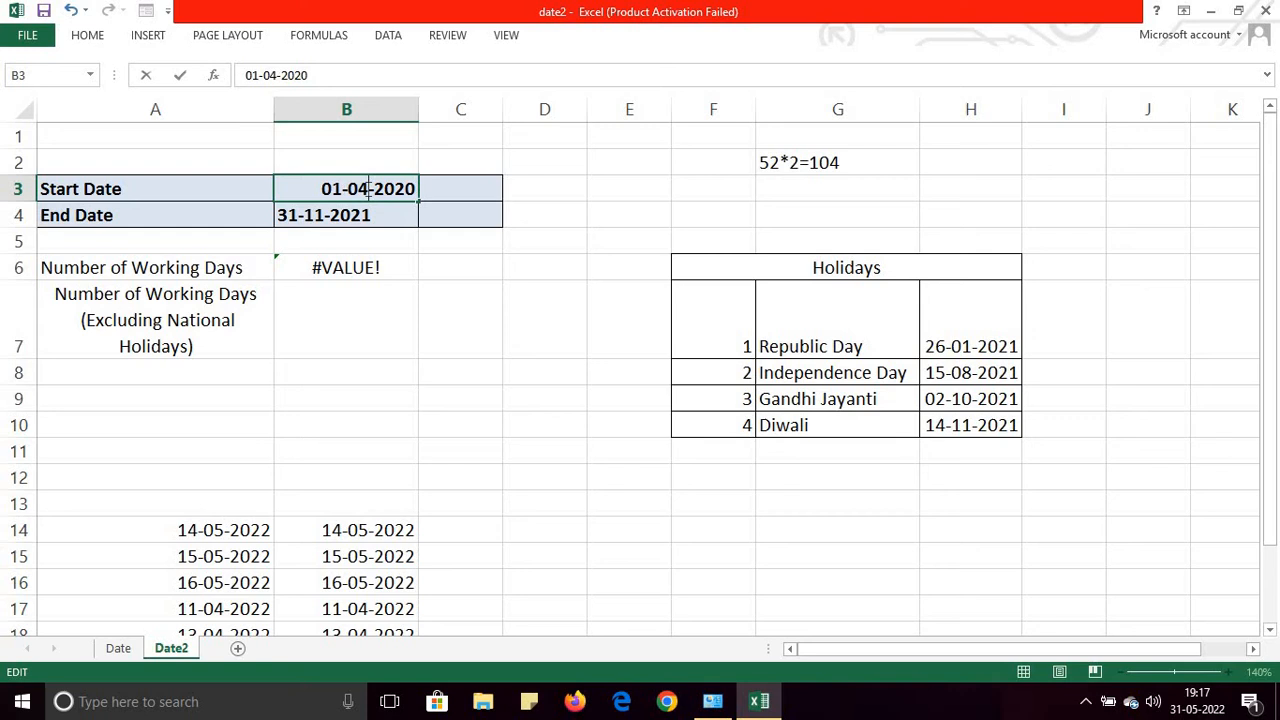
pyautogui.doubleClick(321, 215)
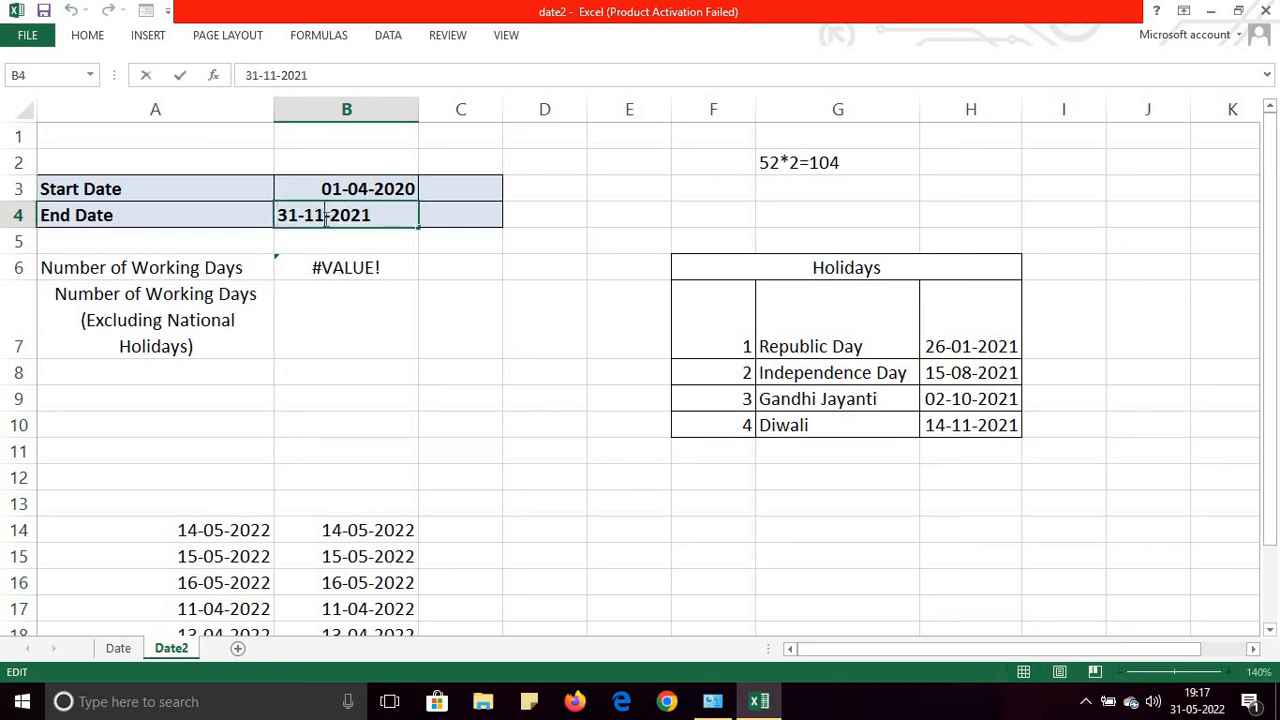
pyautogui.press('BackSpace')
pyautogui.press('BackSpace')
pyautogui.write('03')
pyautogui.press('Return')
pyautogui.click(370, 269)
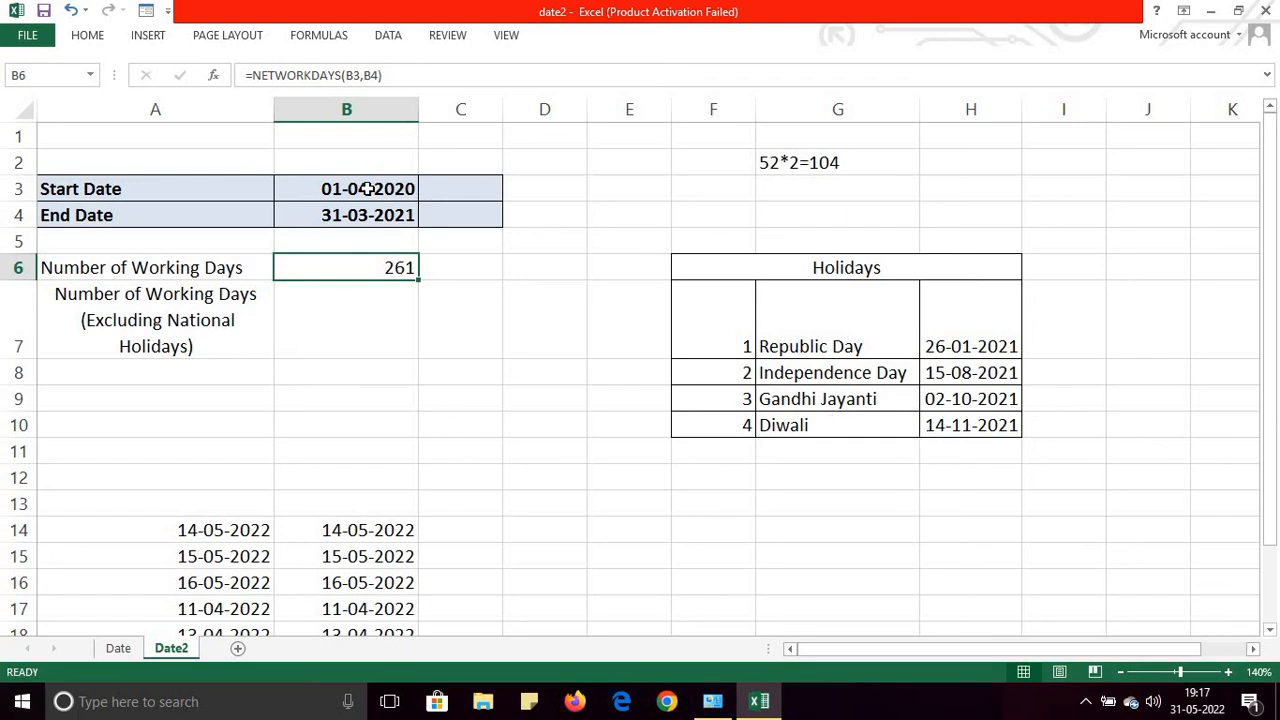
# - Restore the start date in B3 to 01-01-2021 and the end date in B4 to 31-12-2021
pyautogui.doubleClick(368, 189)
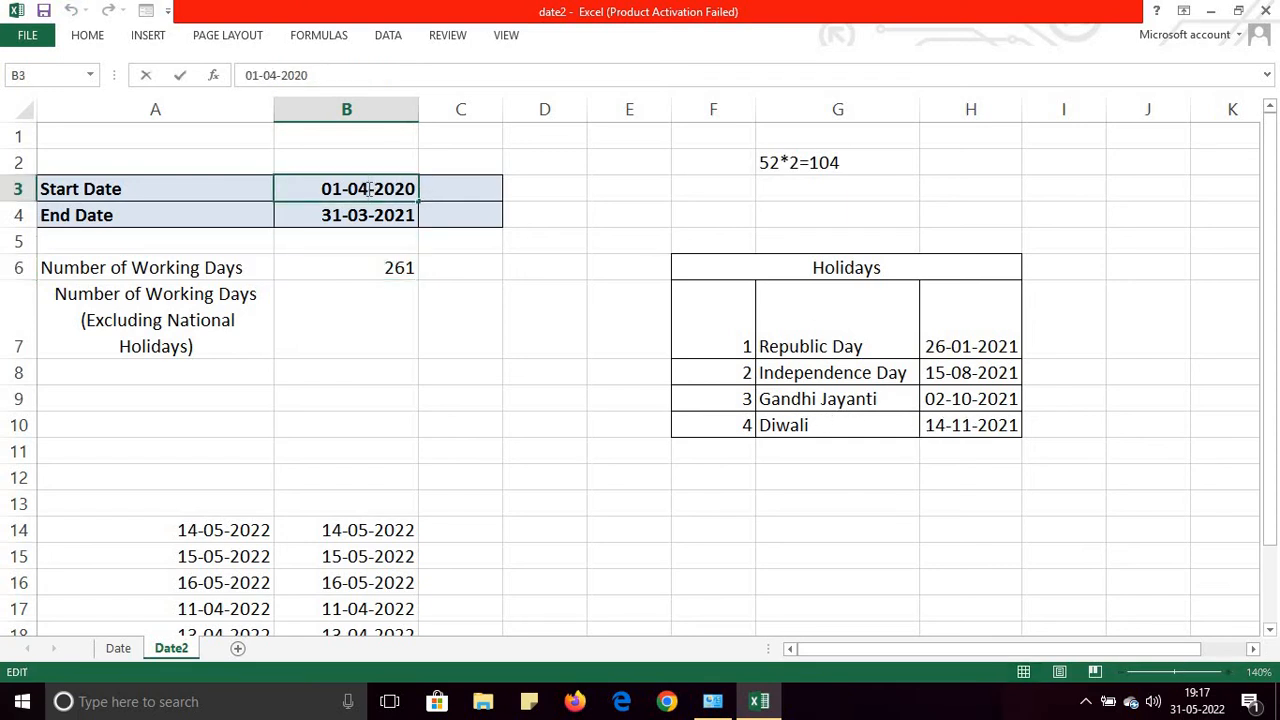
pyautogui.press('BackSpace')
pyautogui.write('1')
pyautogui.press('BackSpace')
pyautogui.write('1')
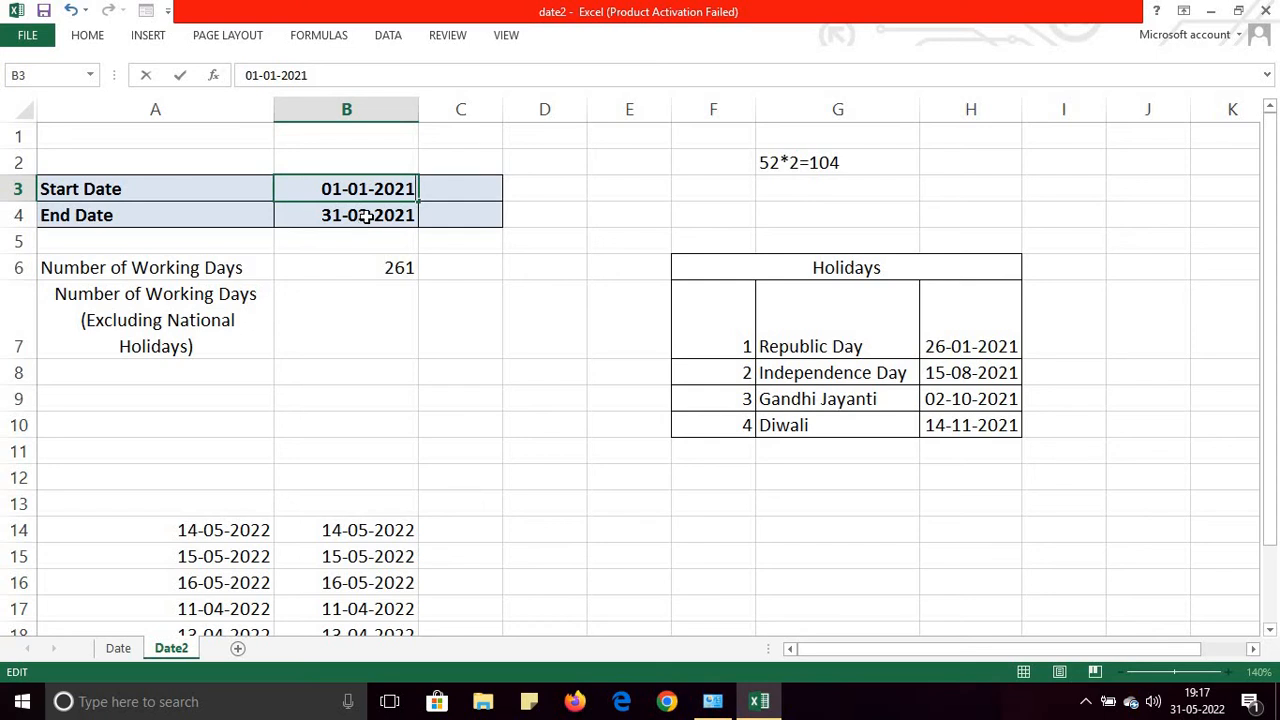
pyautogui.doubleClick(368, 216)
pyautogui.press('BackSpace')
pyautogui.press('BackSpace')
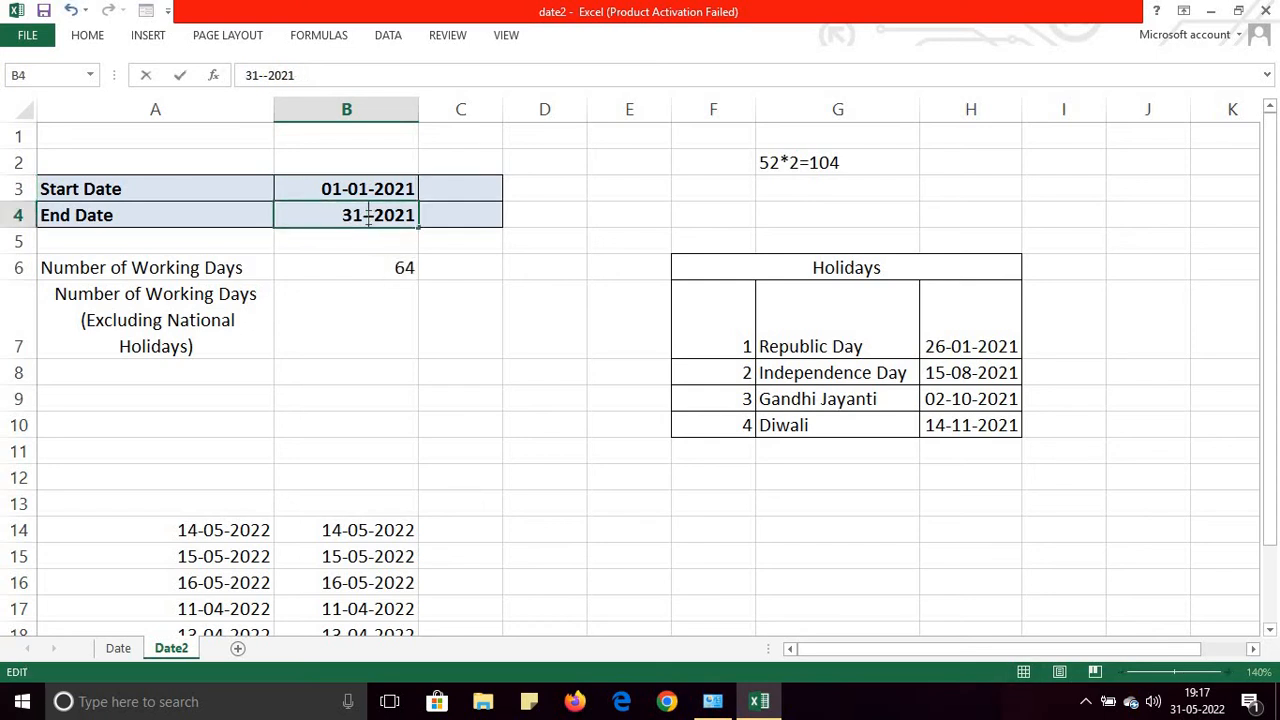
pyautogui.write('12')
pyautogui.click(372, 300)
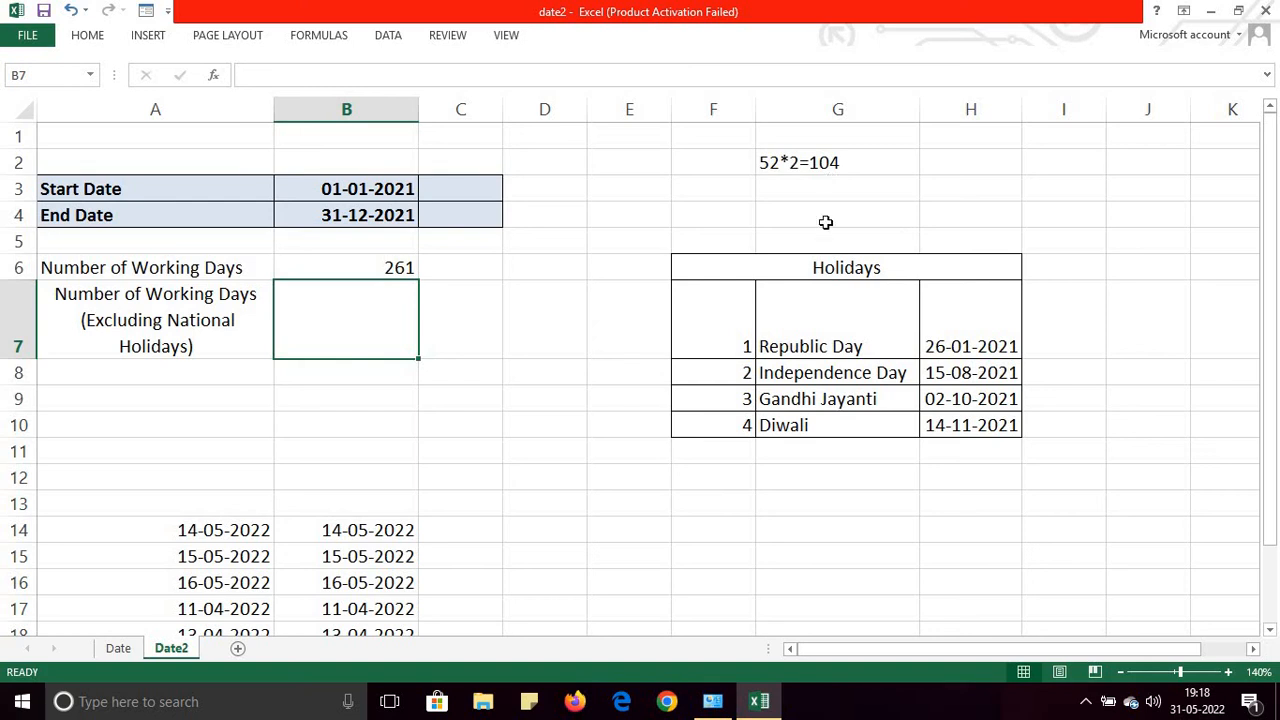
# - Enter =NETWORKDAYS(B3,B4,H7:H10) in cell B7 to count working days excluding the listed national holidays
pyautogui.doubleClick(346, 316)
pyautogui.write('=')
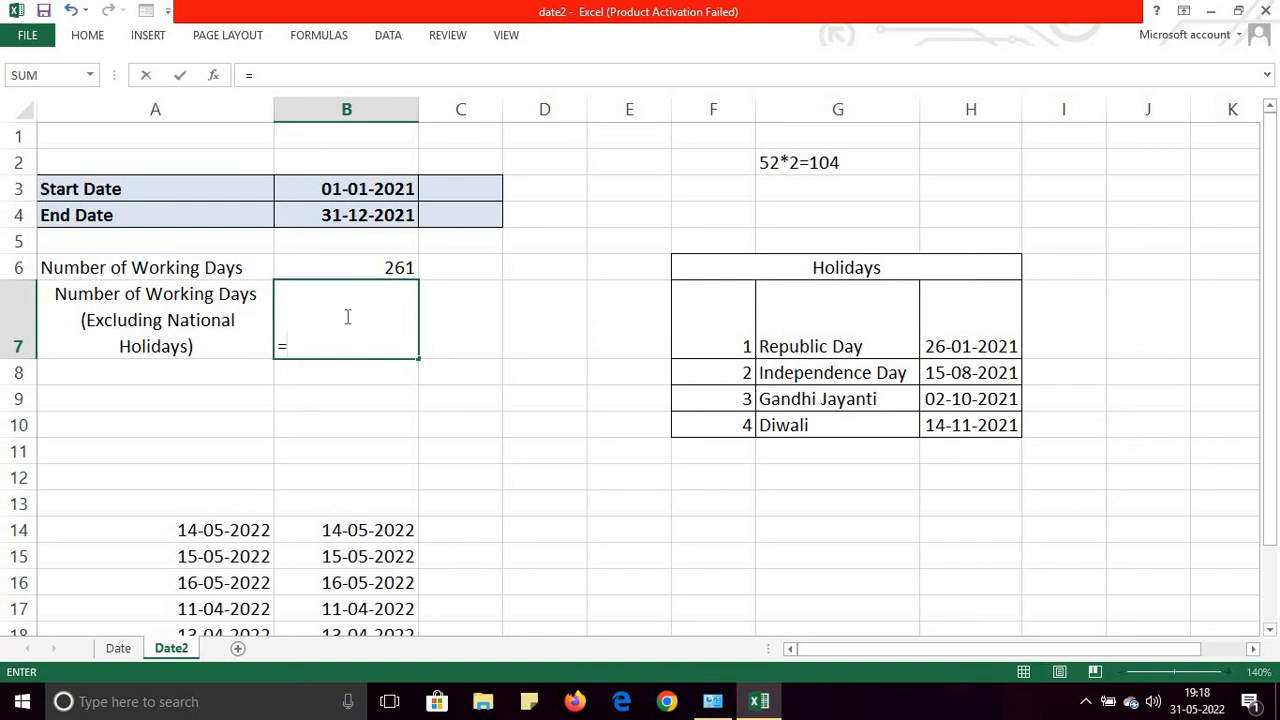
pyautogui.write('net')
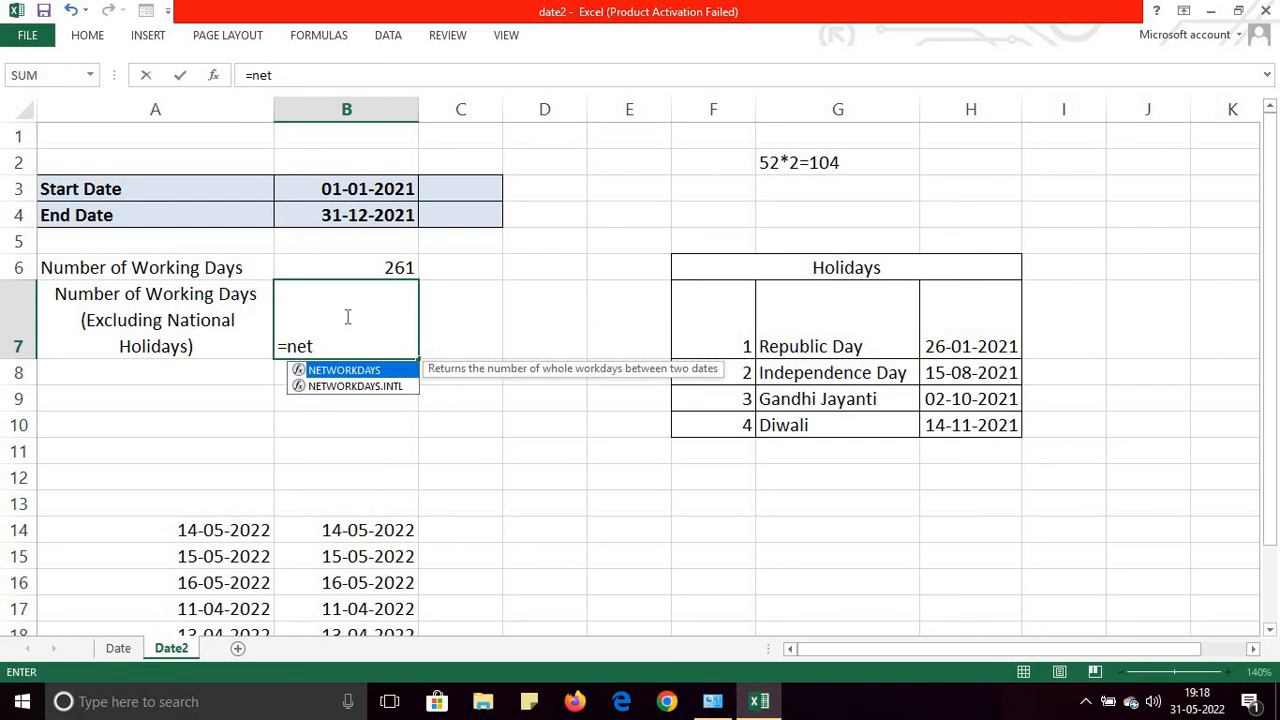
pyautogui.press('Tab')
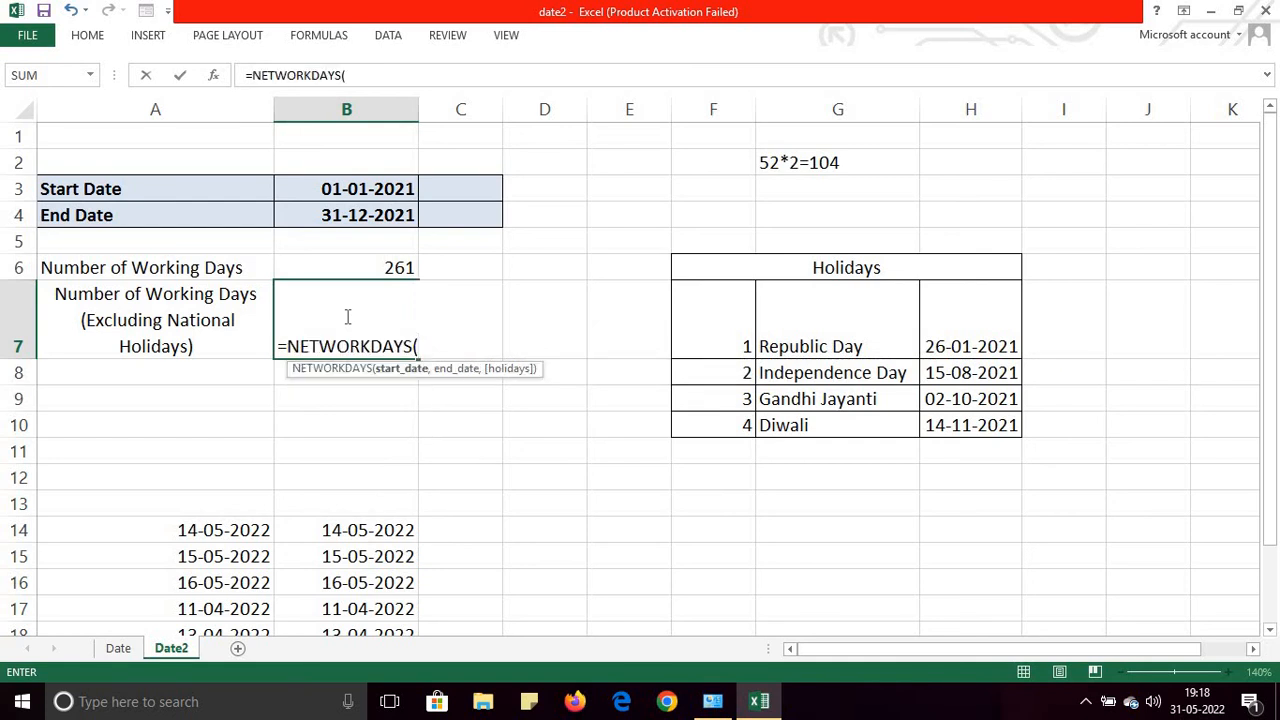
pyautogui.click(362, 188)
pyautogui.write(',')
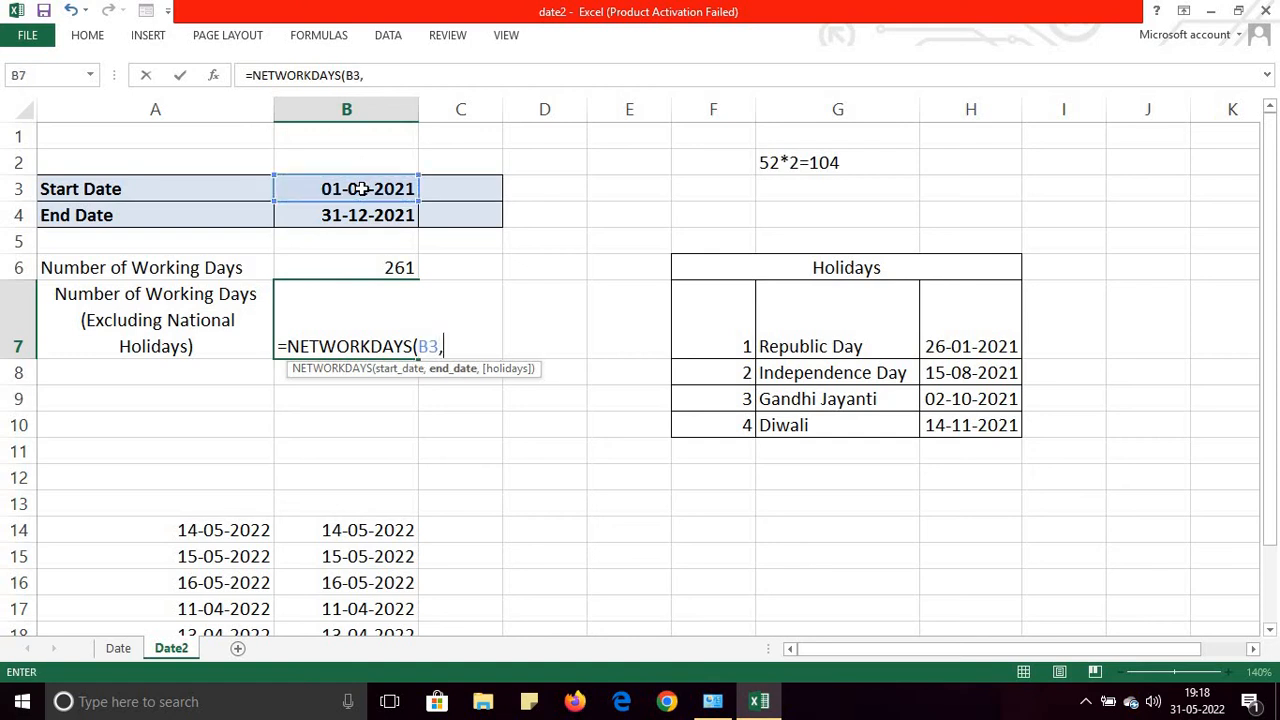
pyautogui.click(367, 221)
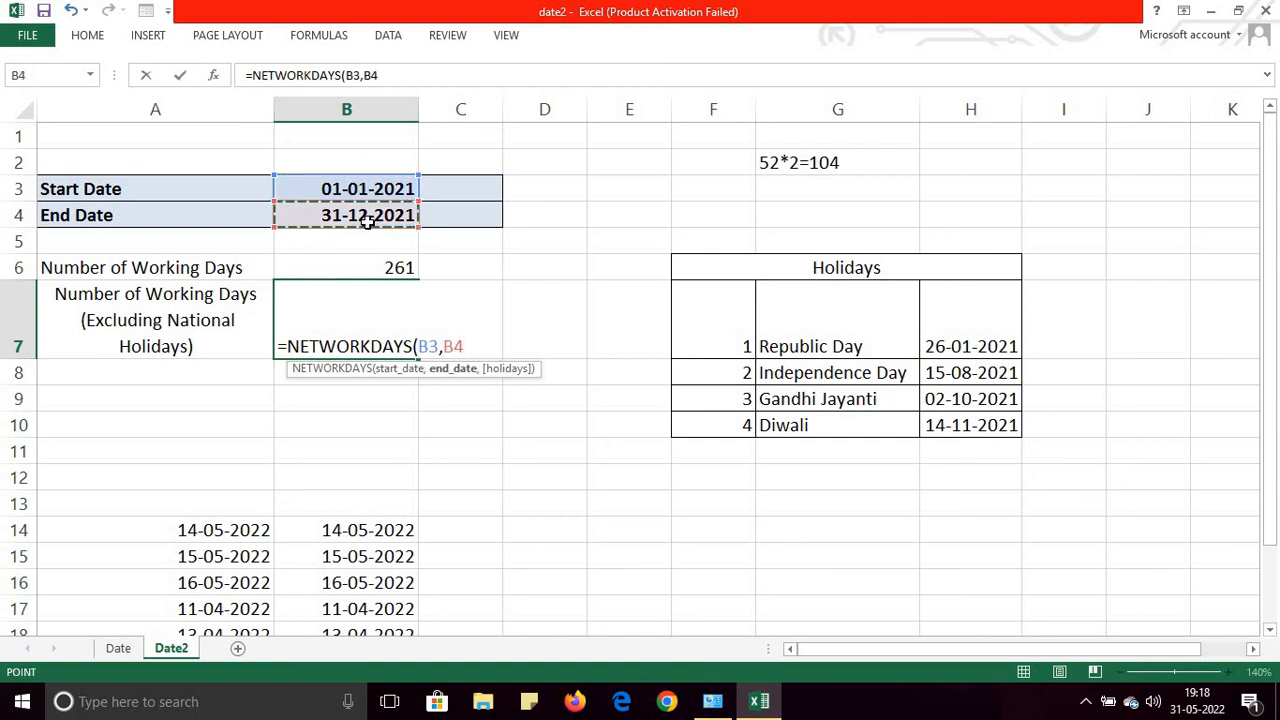
pyautogui.write(',')
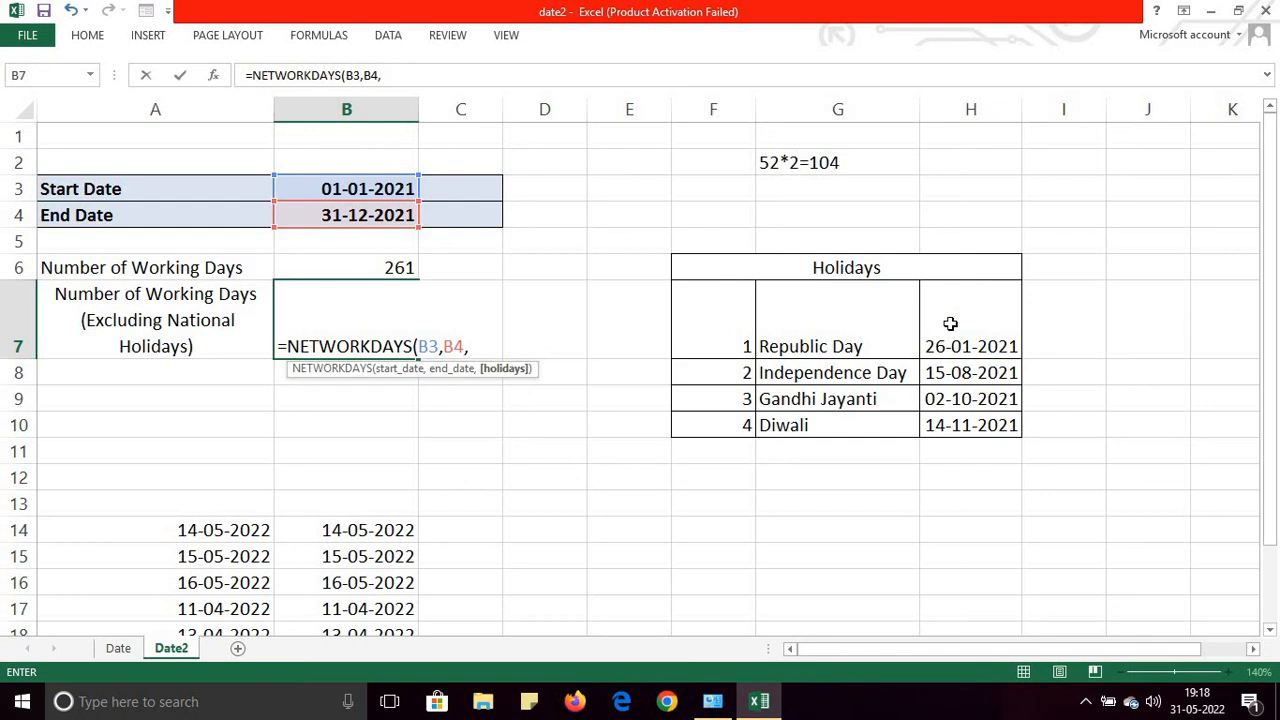
pyautogui.moveTo(952, 324); pyautogui.dragTo(958, 425)
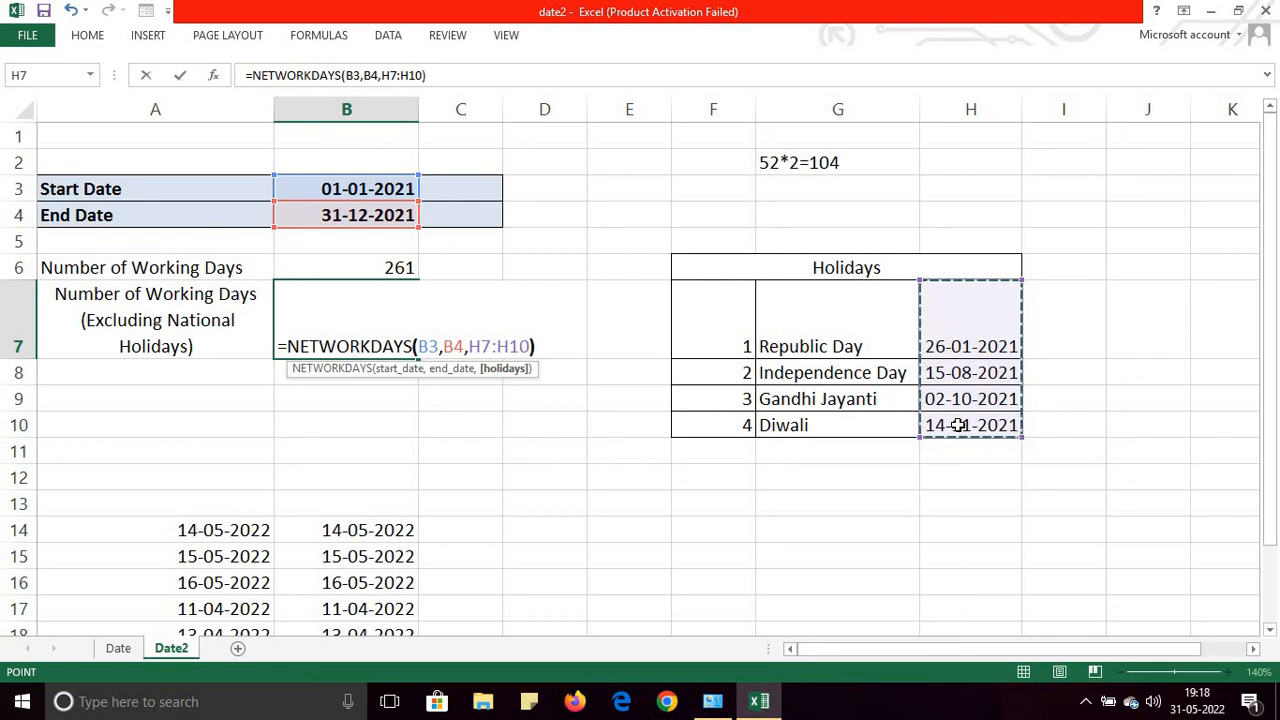
pyautogui.press('Return')
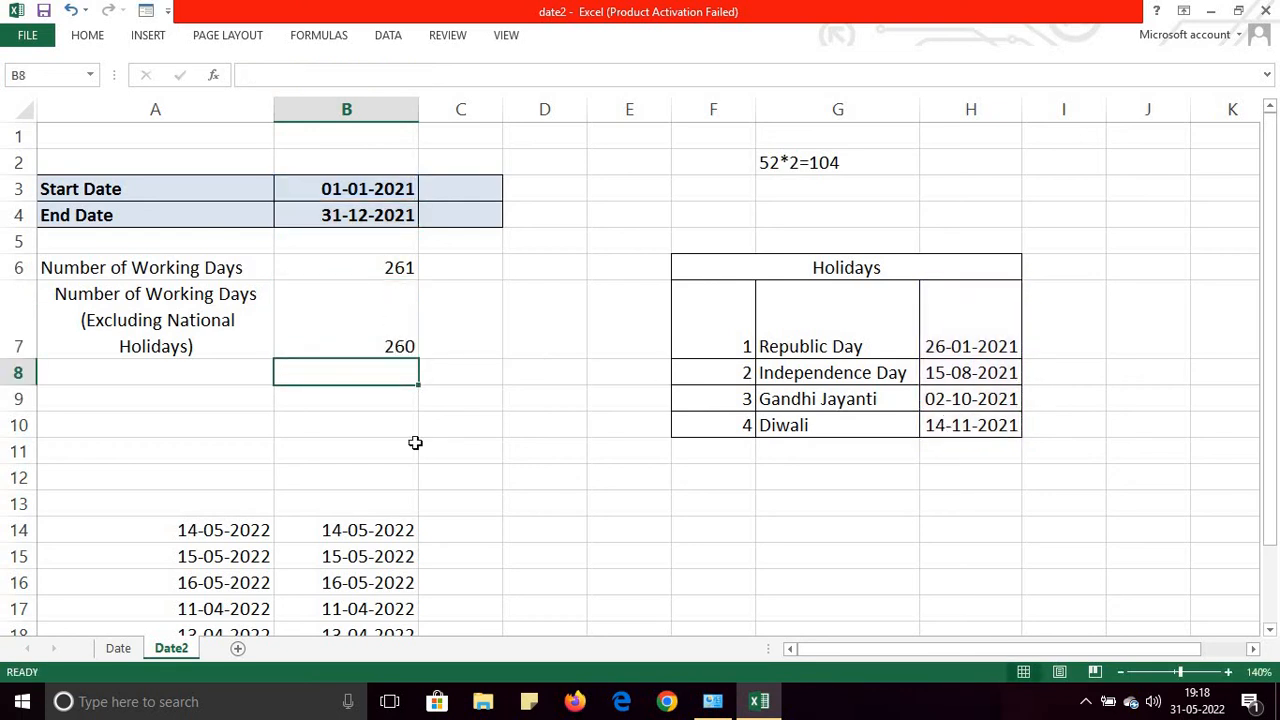
# - Review the formula in B7 and the holiday dates in H7 to H10
pyautogui.click(367, 334)
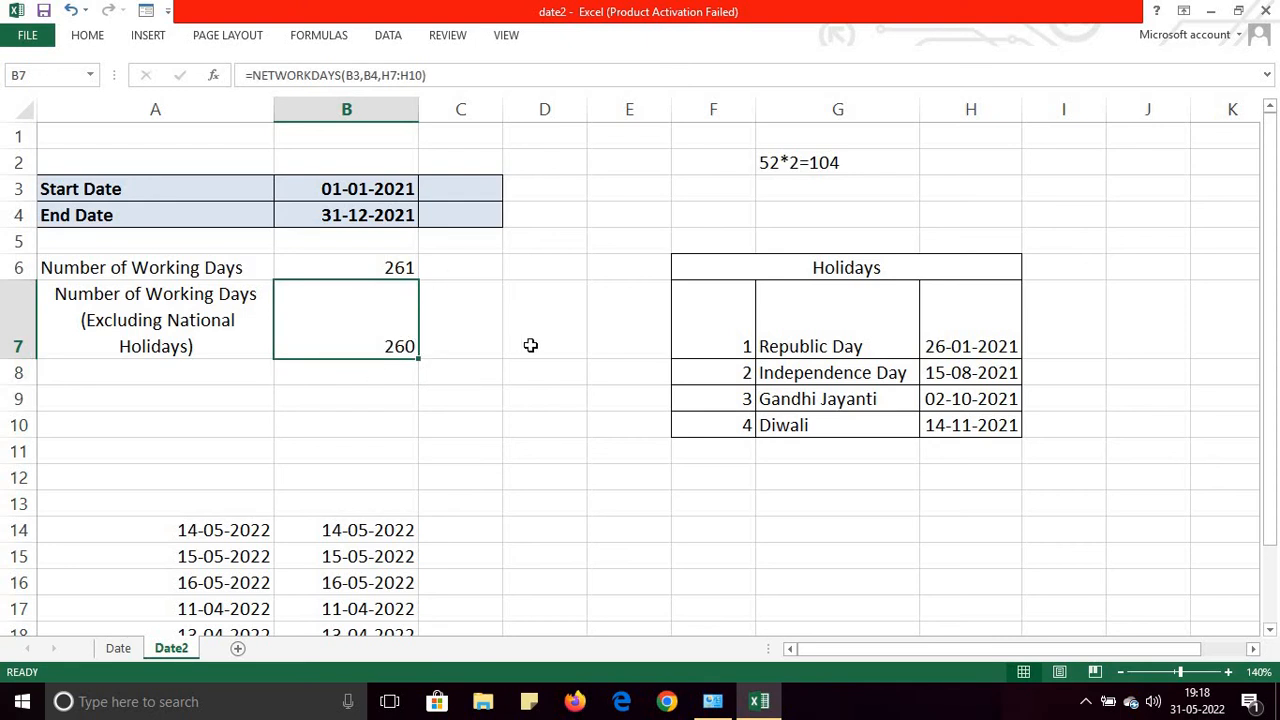
pyautogui.click(941, 350)
pyautogui.click(945, 375)
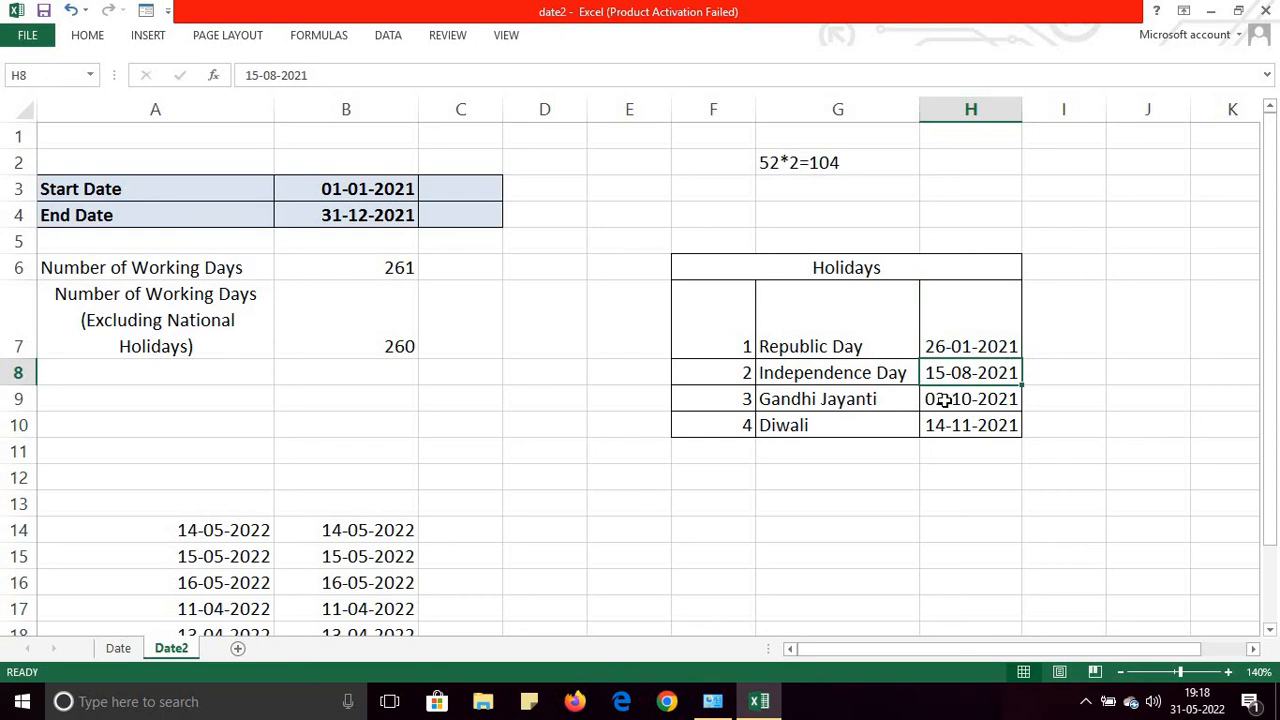
pyautogui.click(946, 400)
pyautogui.click(945, 425)
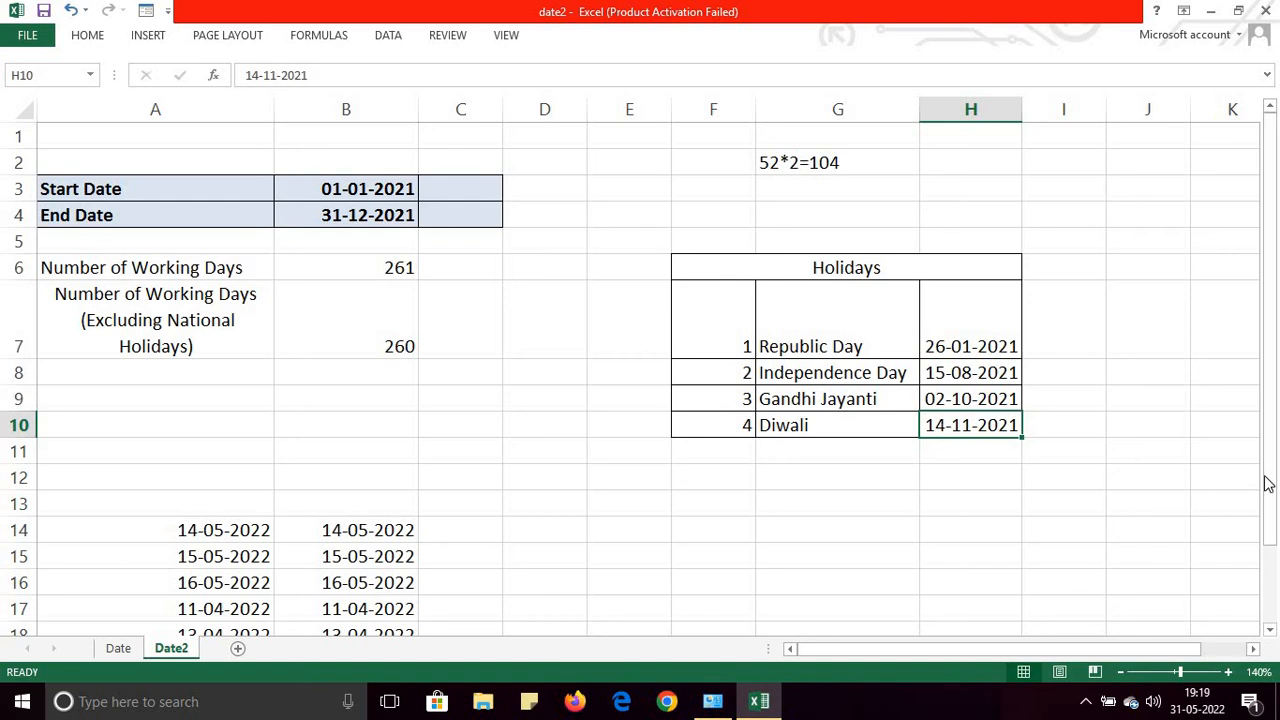
# - Format cell B14 with the custom number format dddd to show the full weekday name
pyautogui.moveTo(1270, 489); pyautogui.dragTo(1275, 585)
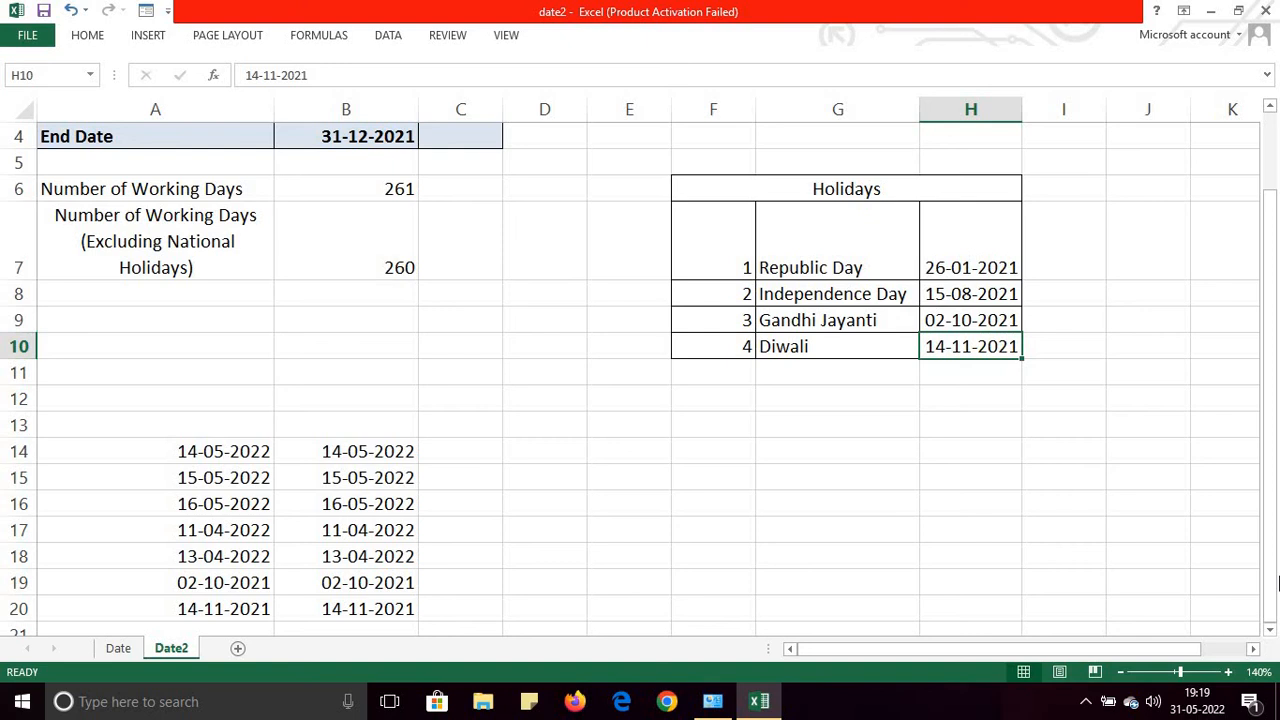
pyautogui.click(353, 453)
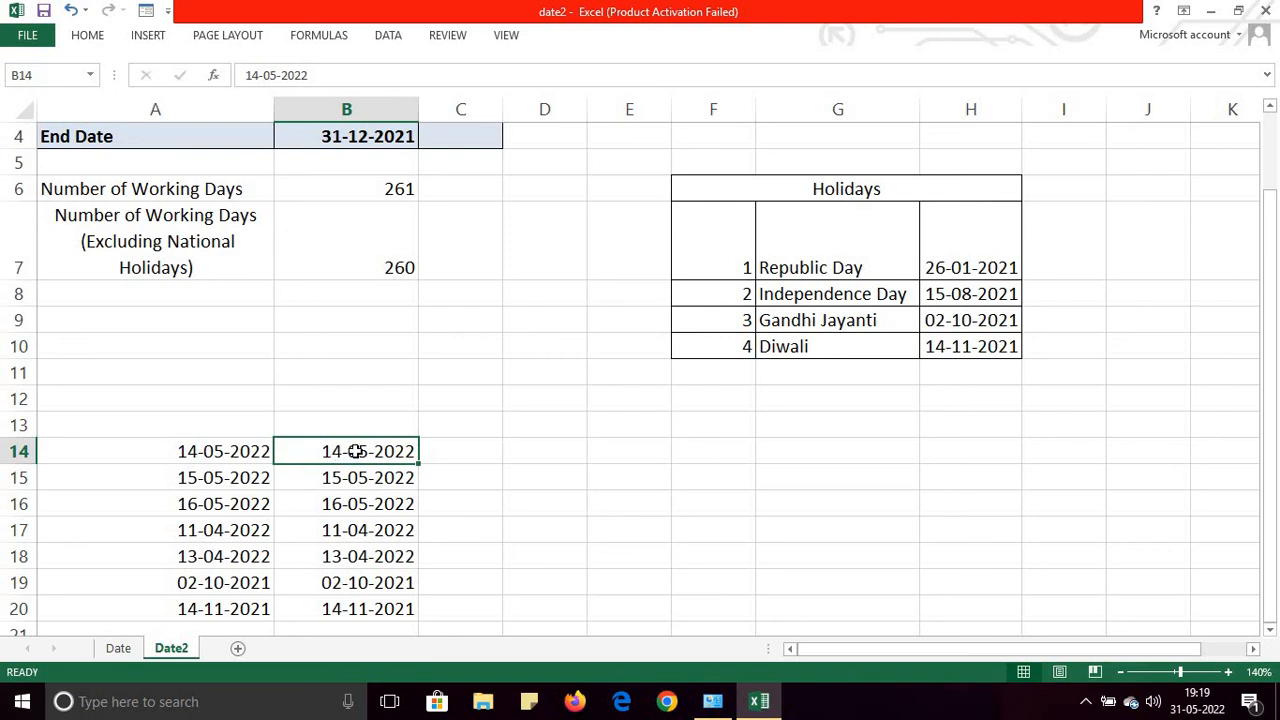
pyautogui.rightClick(356, 451)
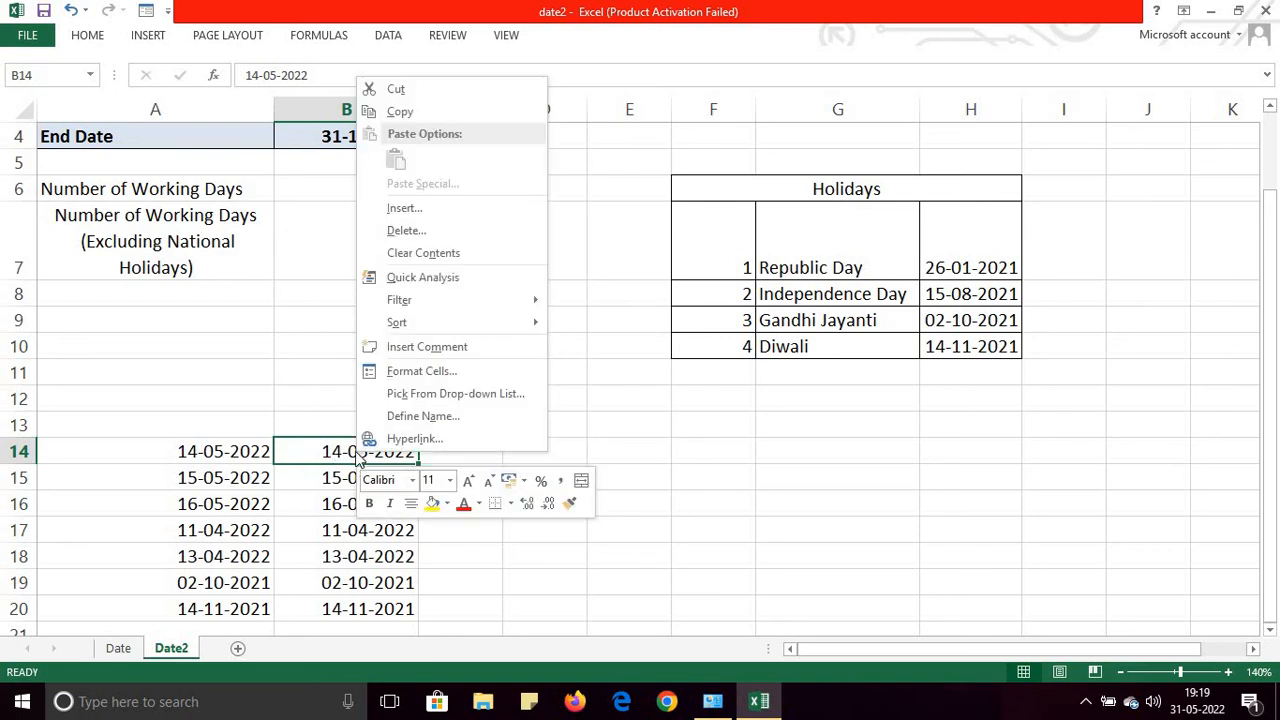
pyautogui.click(455, 373)
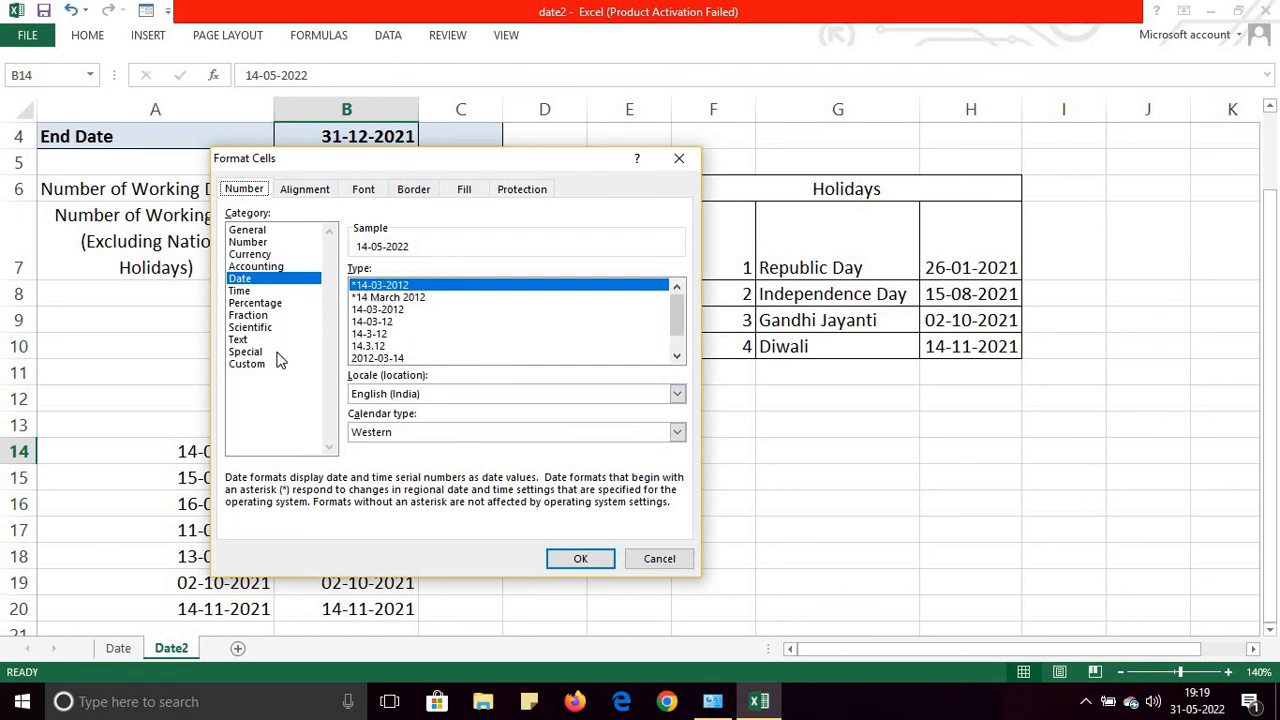
pyautogui.click(248, 364)
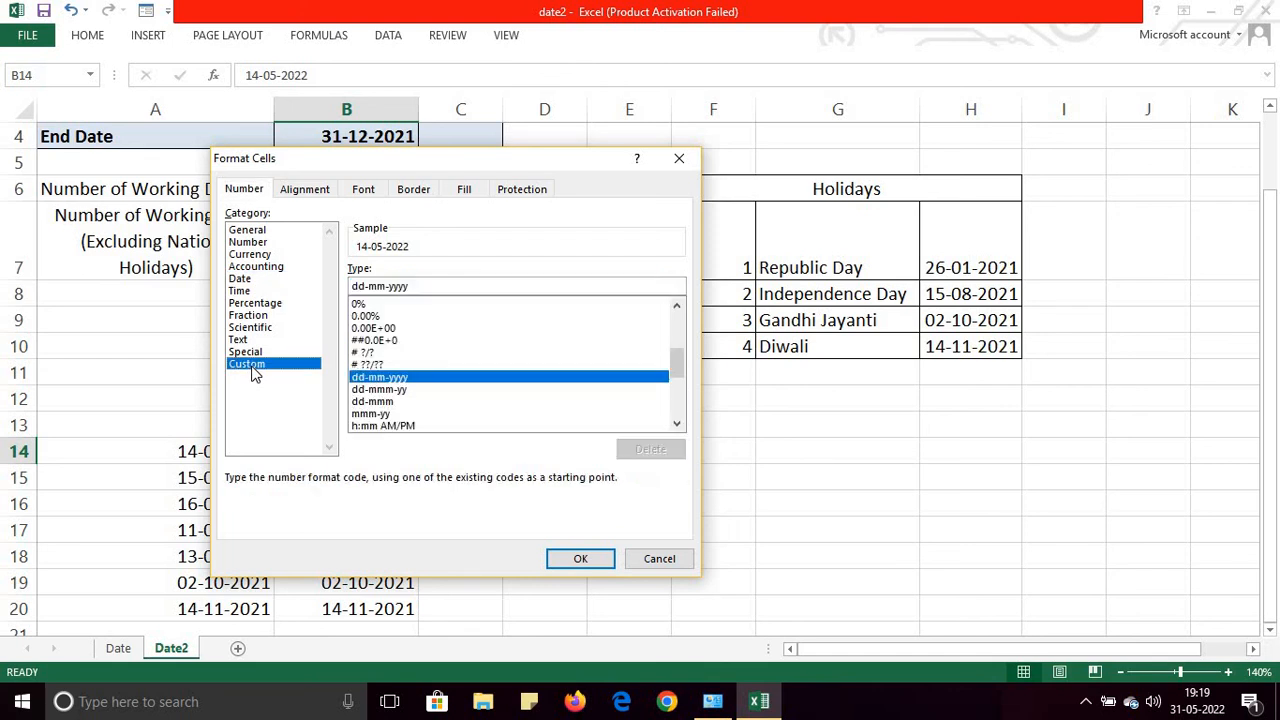
pyautogui.click(442, 287)
pyautogui.press('BackSpace')
pyautogui.press('BackSpace')
pyautogui.press('BackSpace')
pyautogui.press('BackSpace')
pyautogui.press('BackSpace')
pyautogui.press('BackSpace')
pyautogui.press('BackSpace')
pyautogui.press('BackSpace')
pyautogui.press('BackSpace')
pyautogui.press('BackSpace')
pyautogui.write('d')
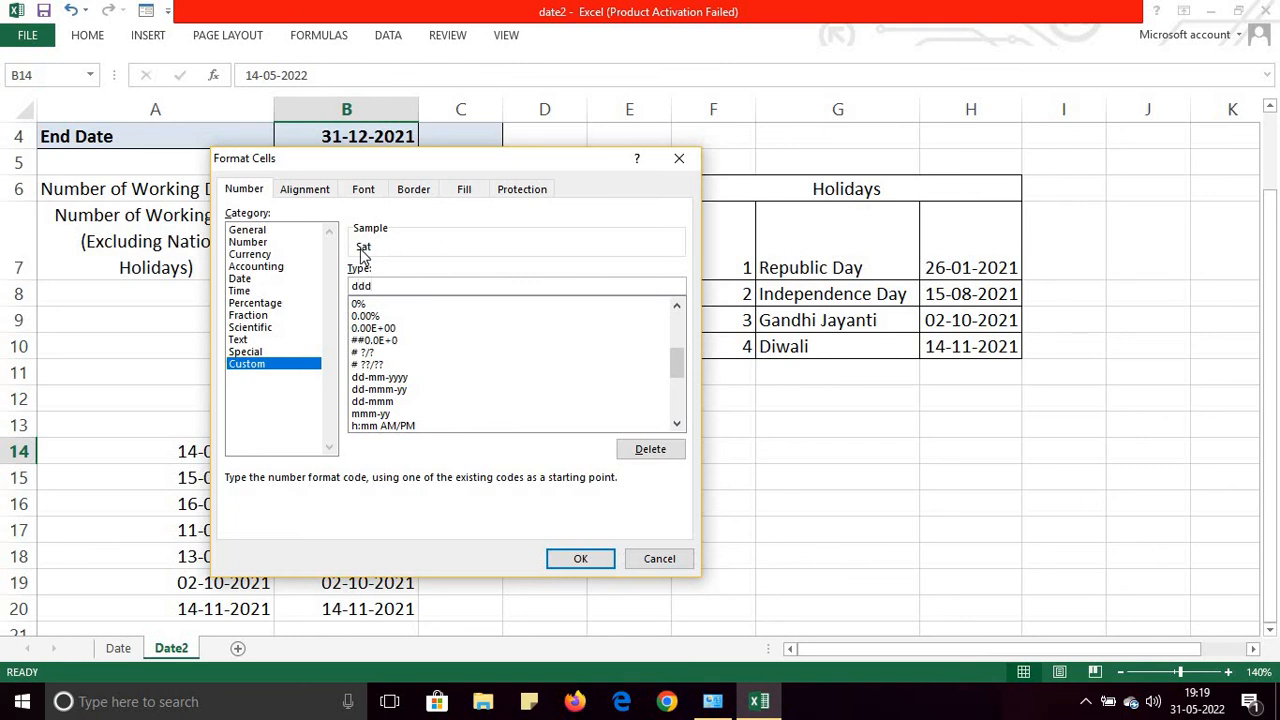
pyautogui.write('d')
pyautogui.click(580, 560)
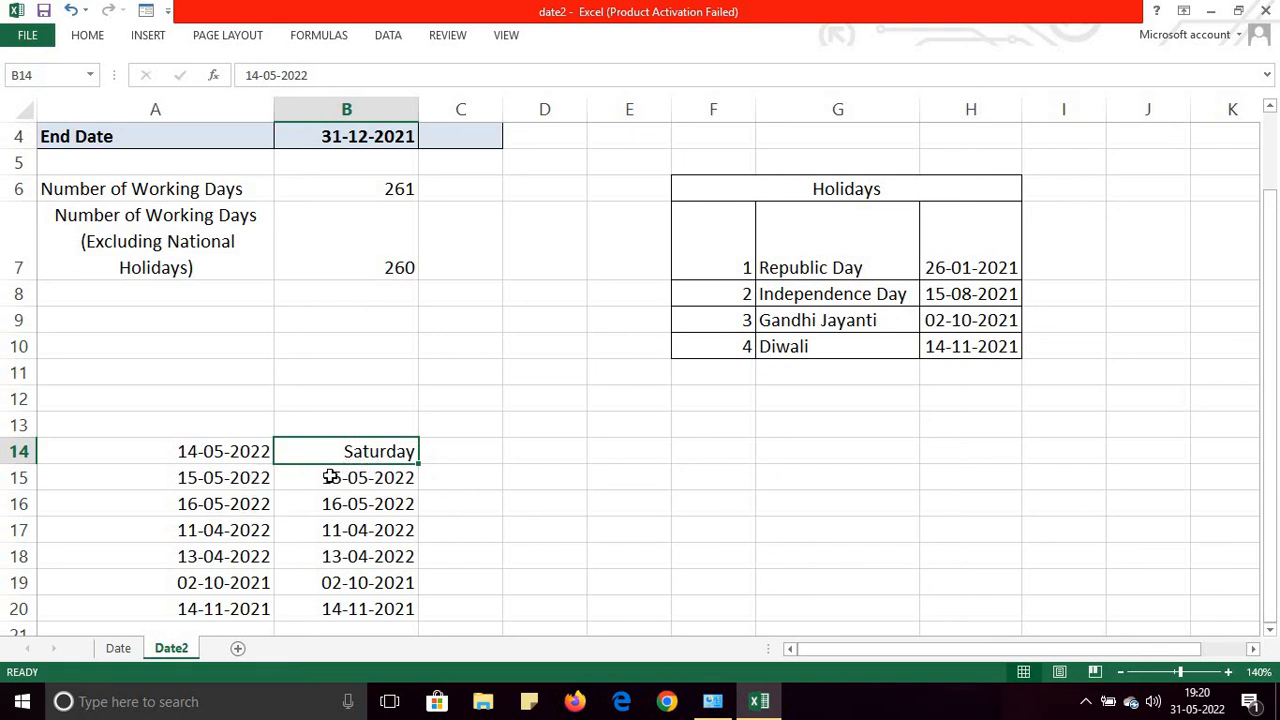
# - Apply the custom number format dddd to cell B17 to show its weekday name
pyautogui.click(357, 532)
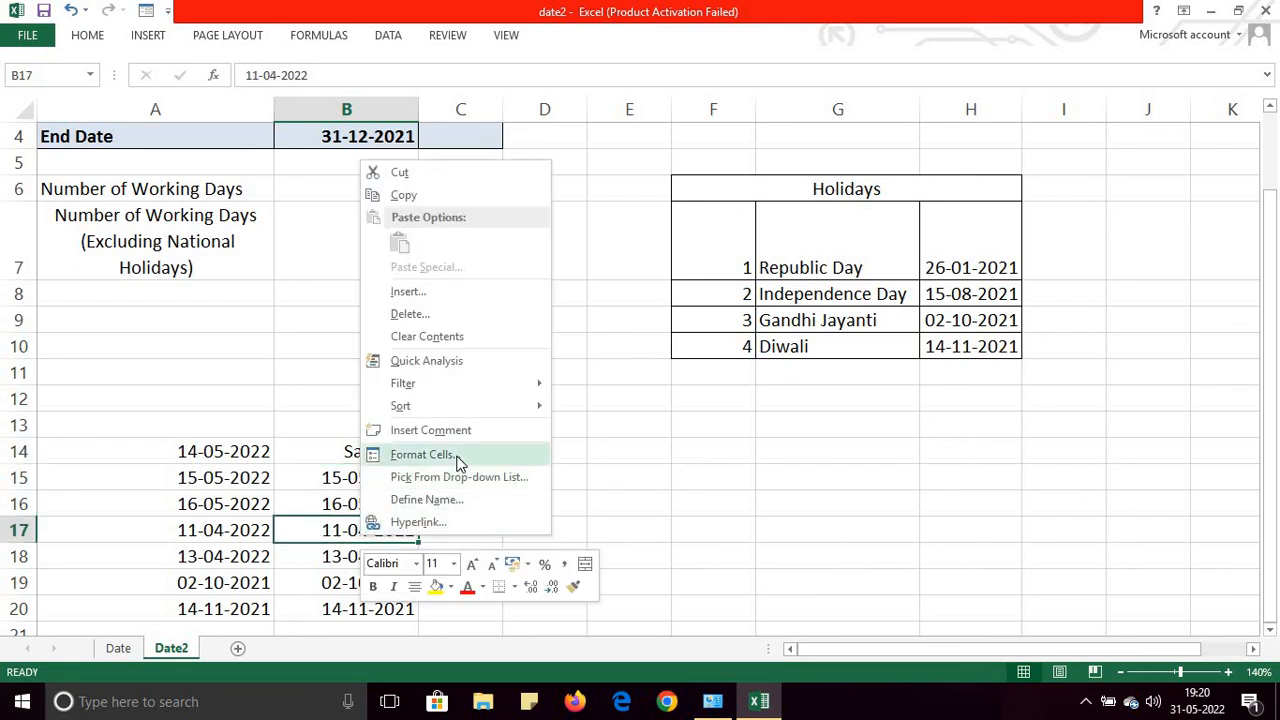
pyautogui.click(425, 455)
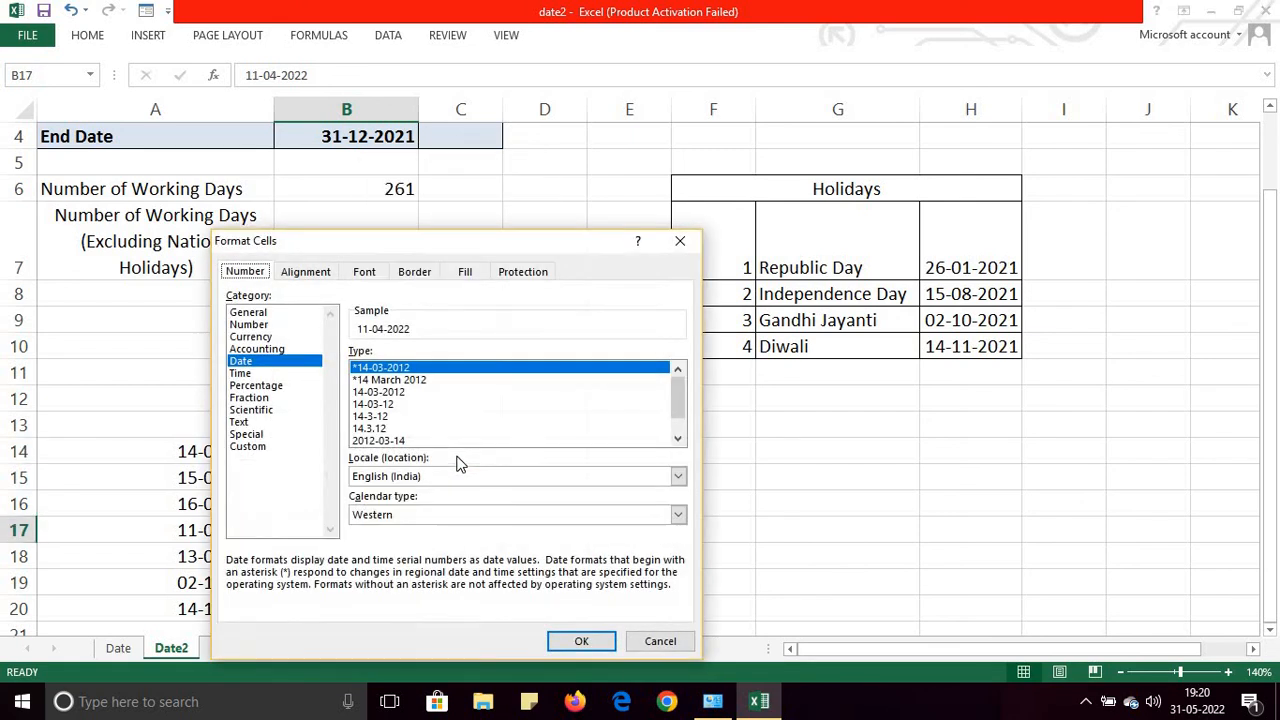
pyautogui.click(258, 446)
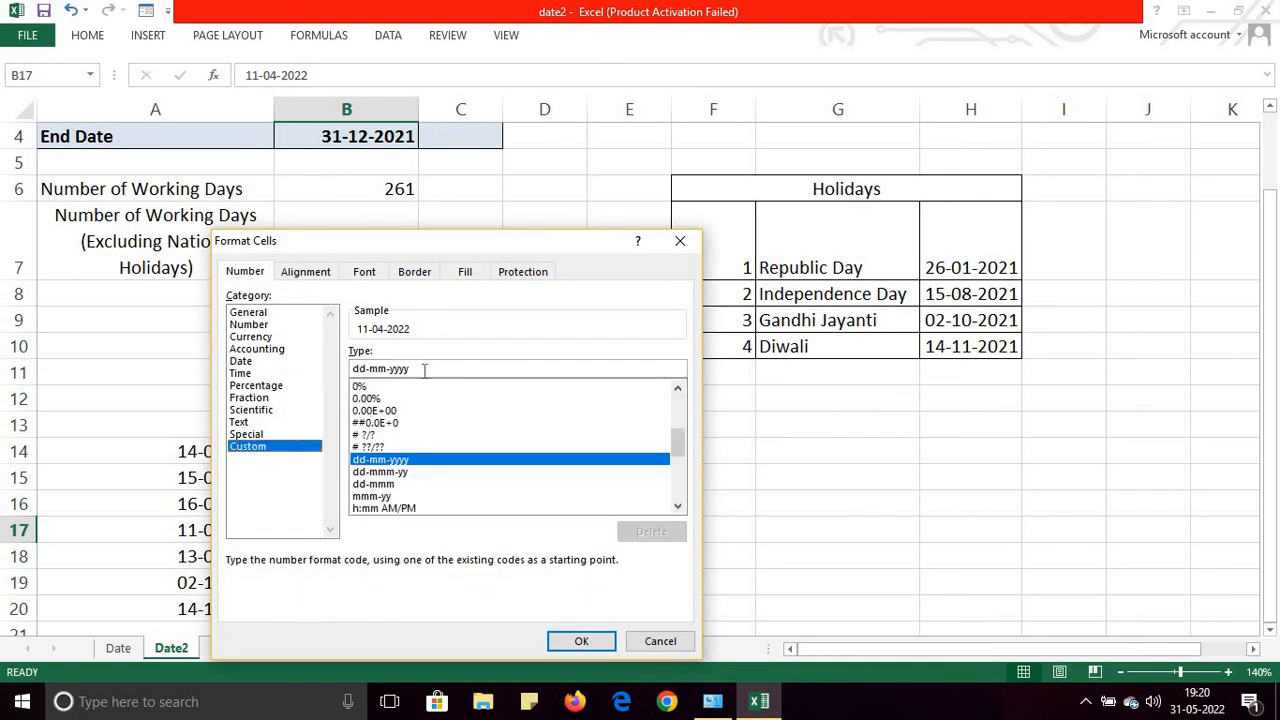
pyautogui.moveTo(424, 370); pyautogui.dragTo(322, 378)
pyautogui.write('dddd')
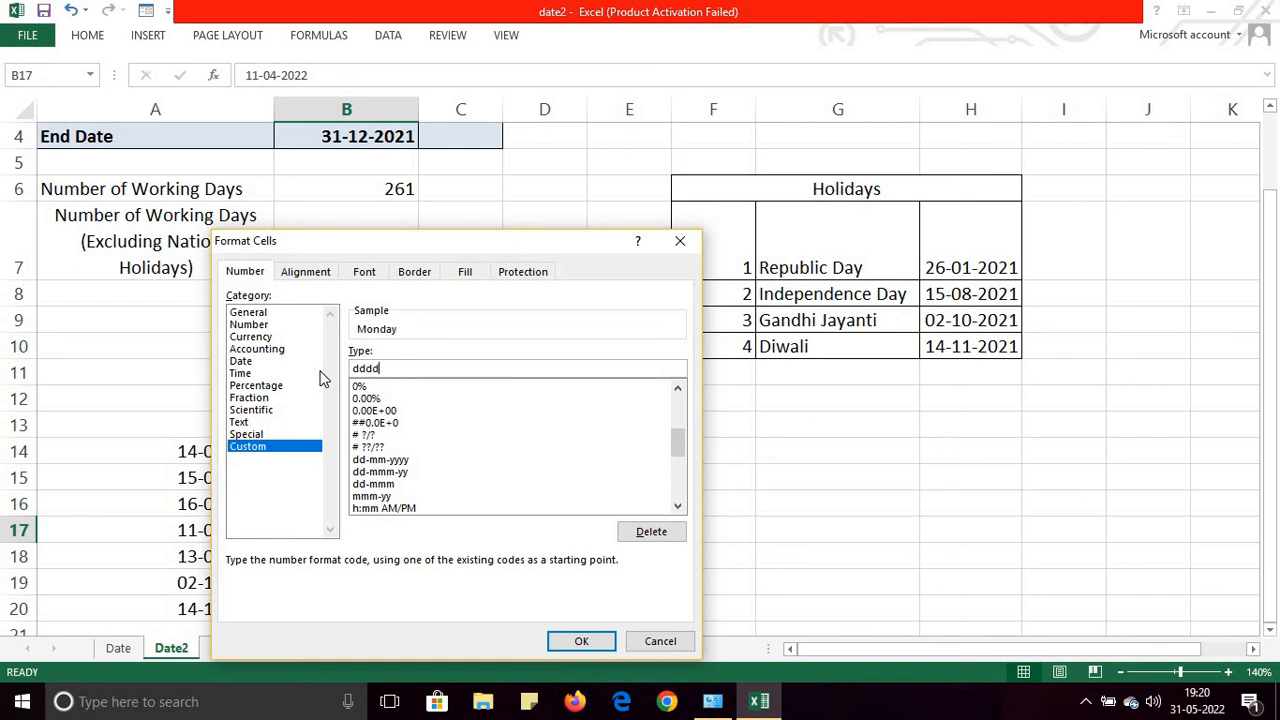
pyautogui.click(585, 640)
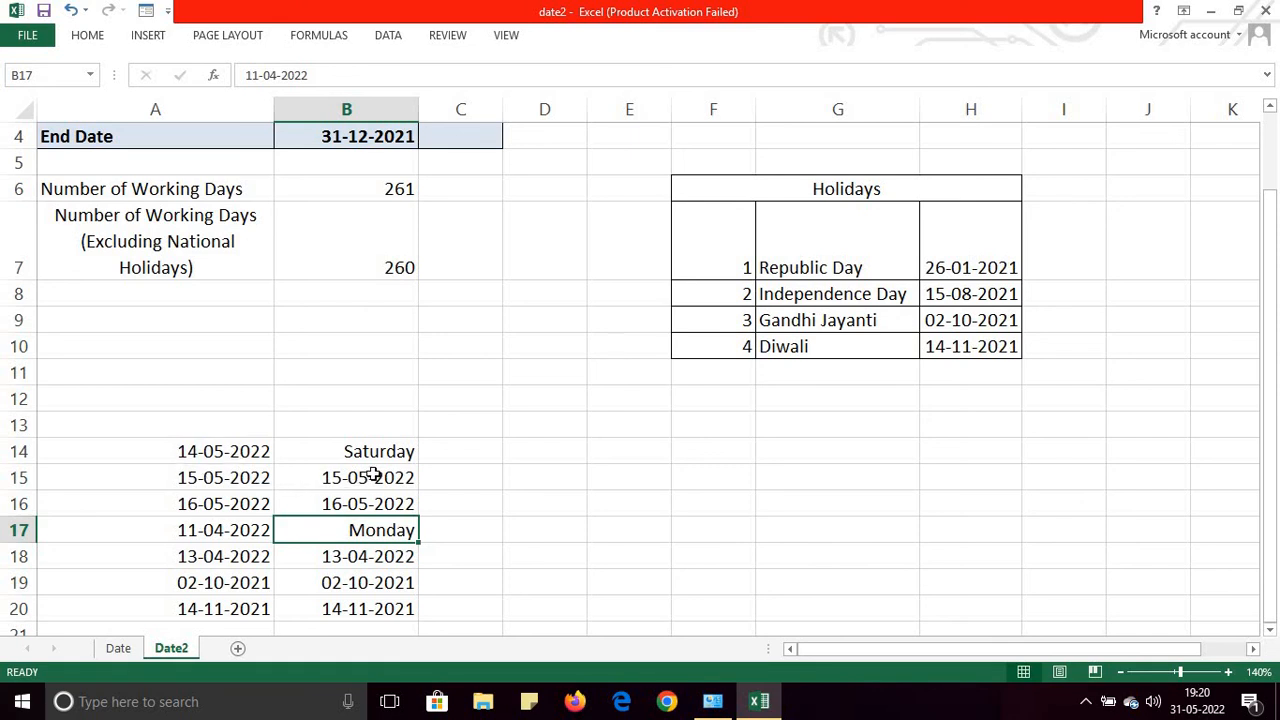
# - Open the custom number format of cell B19 and select its existing format code for replacement
pyautogui.click(348, 560)
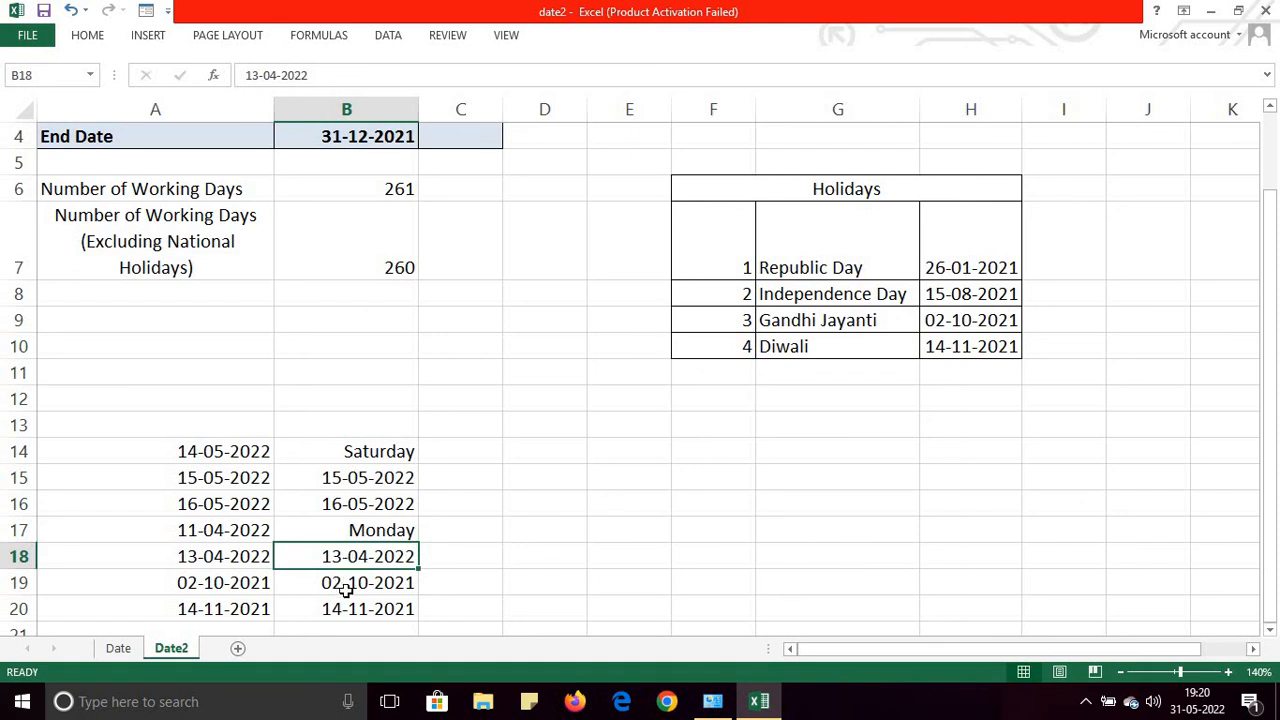
pyautogui.click(346, 589)
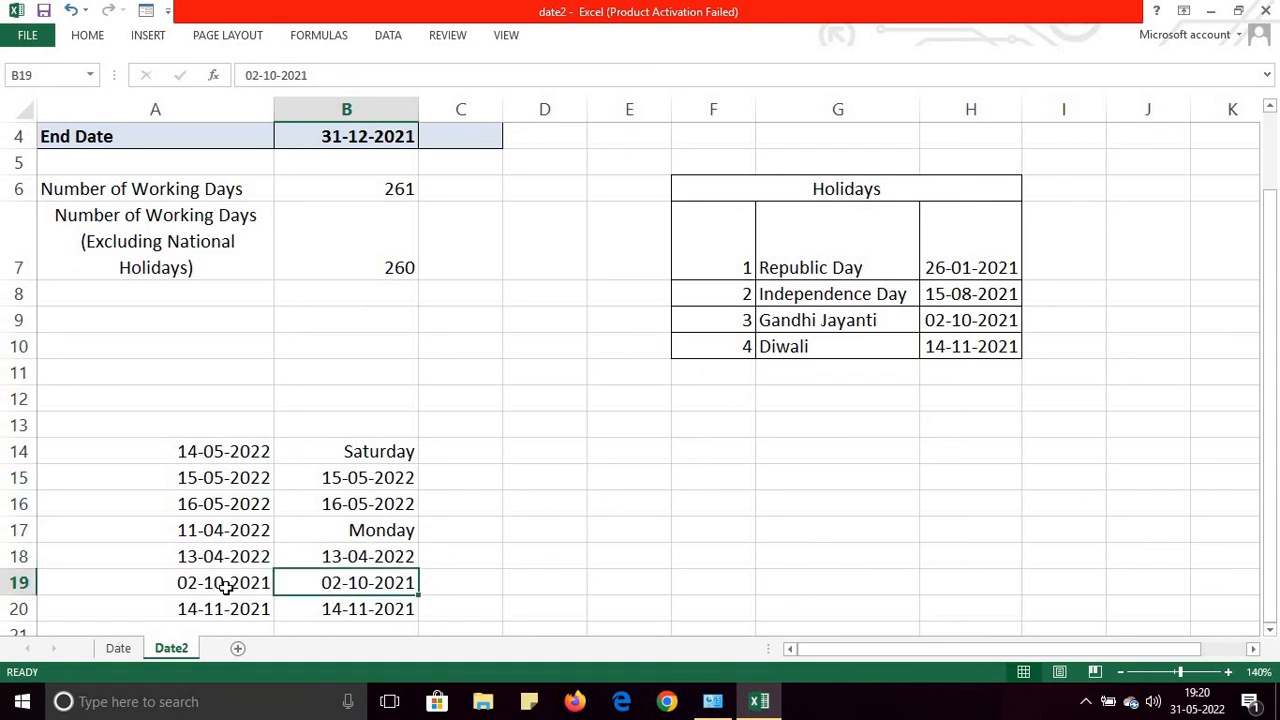
pyautogui.rightClick(388, 590)
pyautogui.click(486, 505)
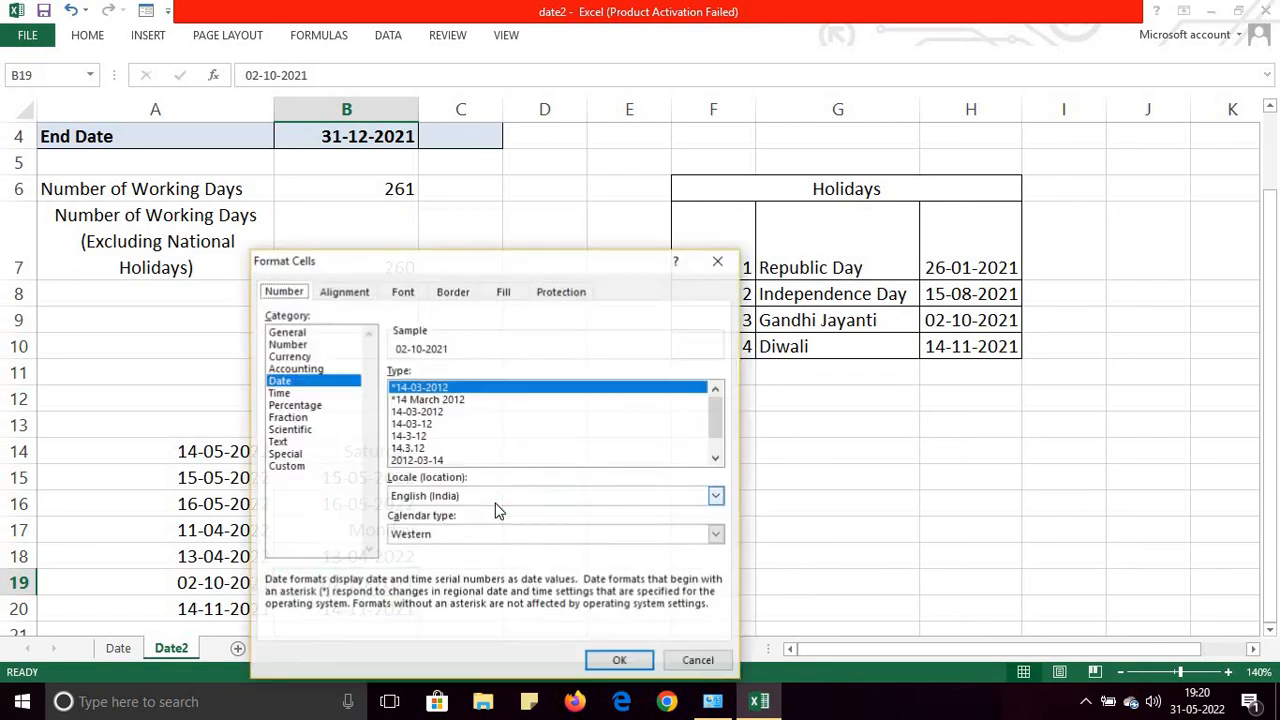
pyautogui.click(290, 466)
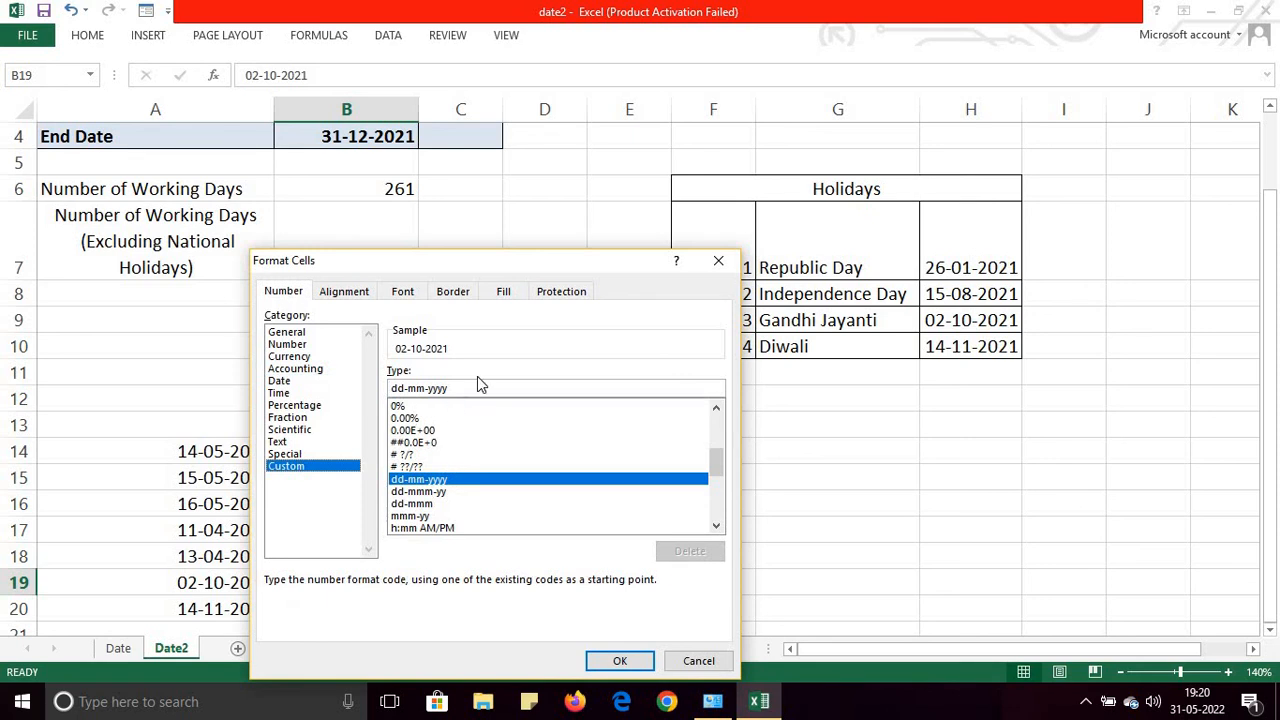
pyautogui.moveTo(465, 390); pyautogui.dragTo(357, 394)
# - Try the format codes dddd and mmmm for cell B19 and clear each one
pyautogui.write('d')
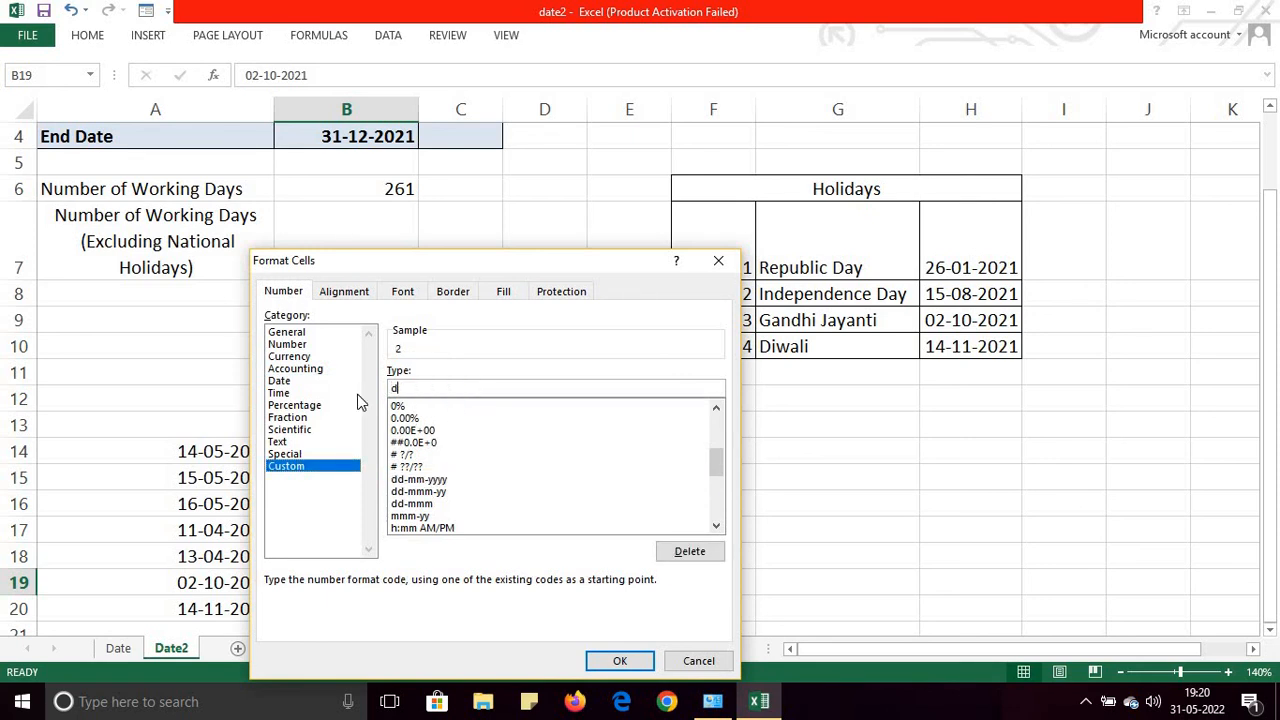
pyautogui.write('ddd')
pyautogui.press('BackSpace')
pyautogui.press('BackSpace')
pyautogui.press('BackSpace')
pyautogui.press('BackSpace')
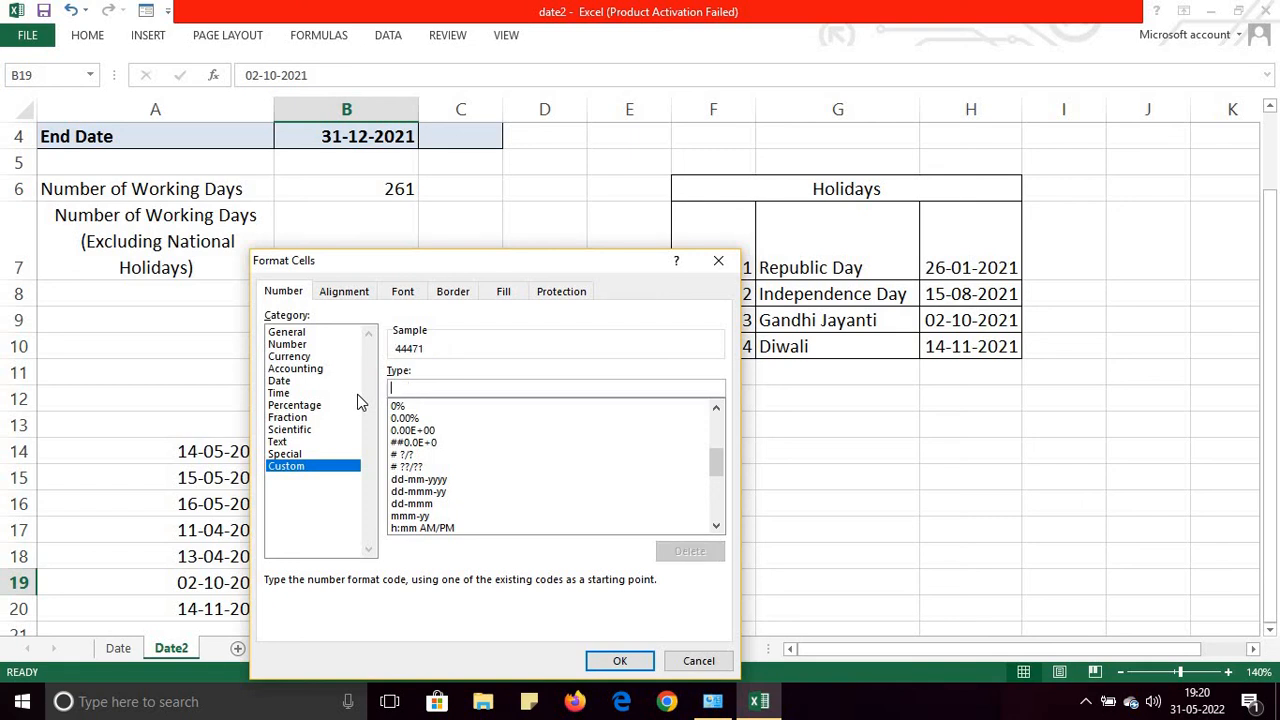
pyautogui.write('mm')
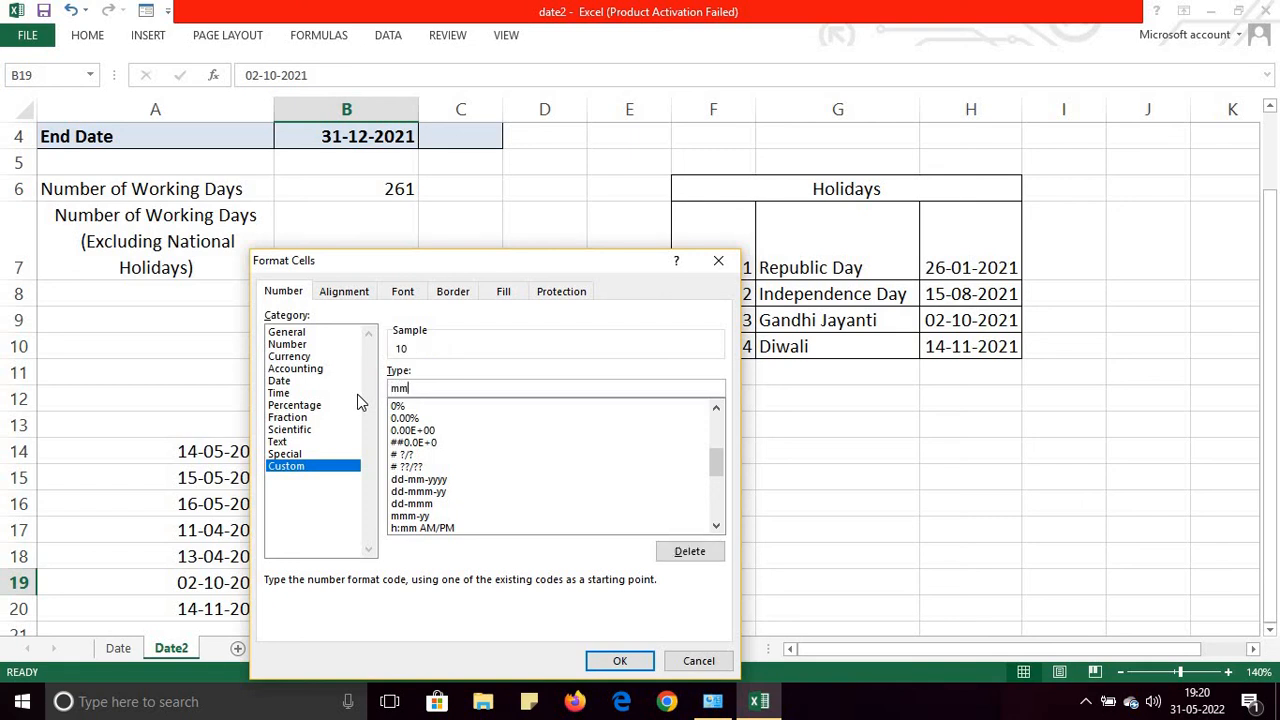
pyautogui.write('mm')
pyautogui.press('BackSpace')
pyautogui.press('BackSpace')
pyautogui.press('BackSpace')
pyautogui.press('BackSpace')
# - Set the custom format code of cell B19 to dddd and apply it
pyautogui.write('dddd')
pyautogui.click(620, 661)
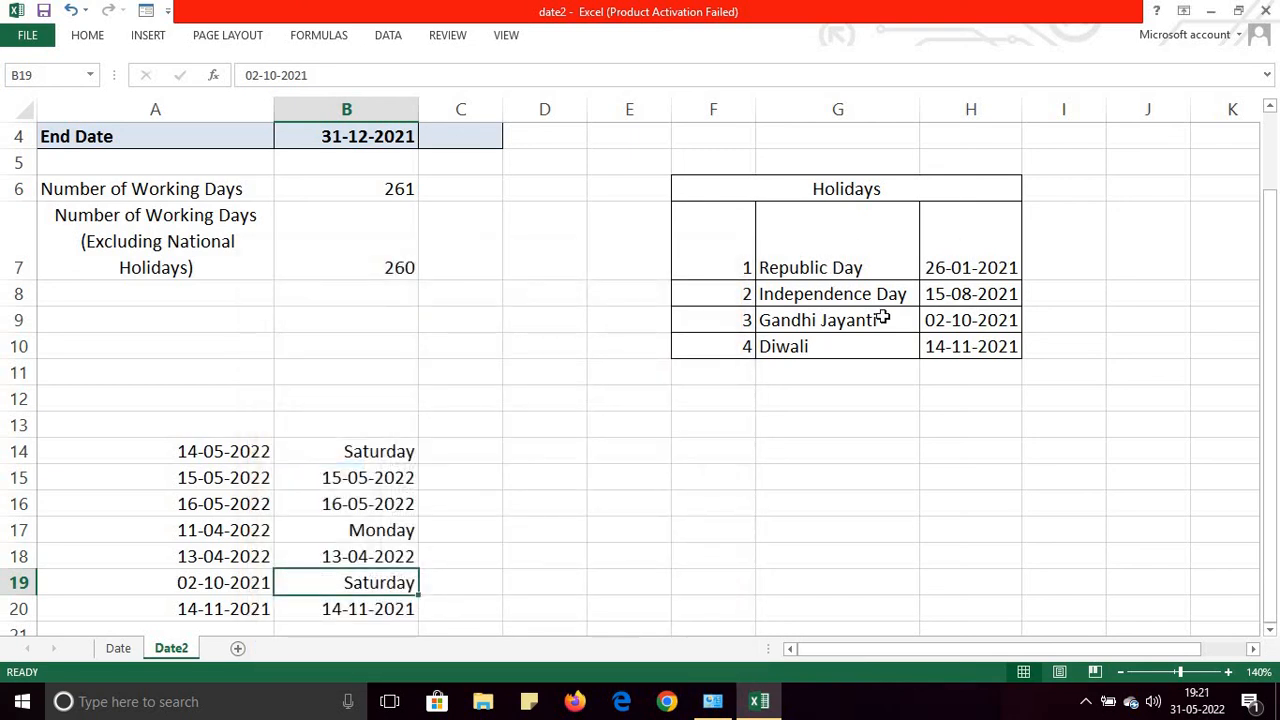
# - Compare the Gandhi Jayanti date in H9 with the weekday in B19
pyautogui.click(960, 318)
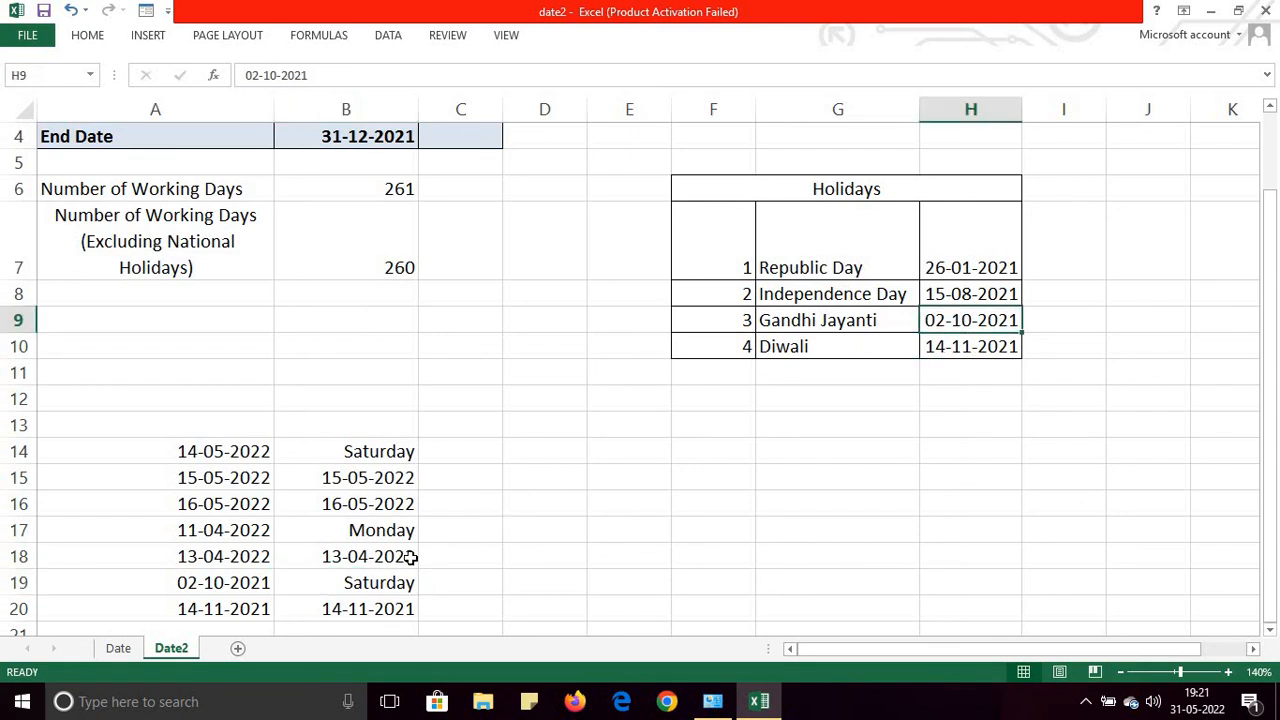
pyautogui.click(384, 581)
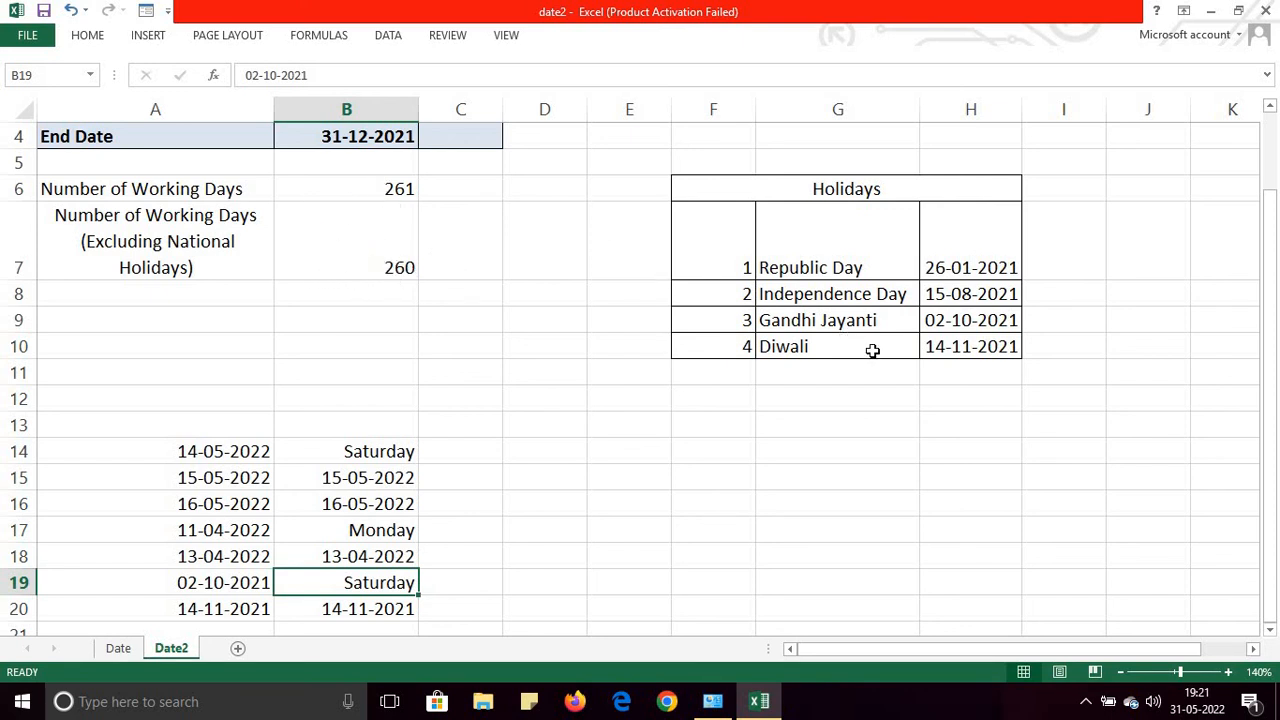
pyautogui.click(980, 320)
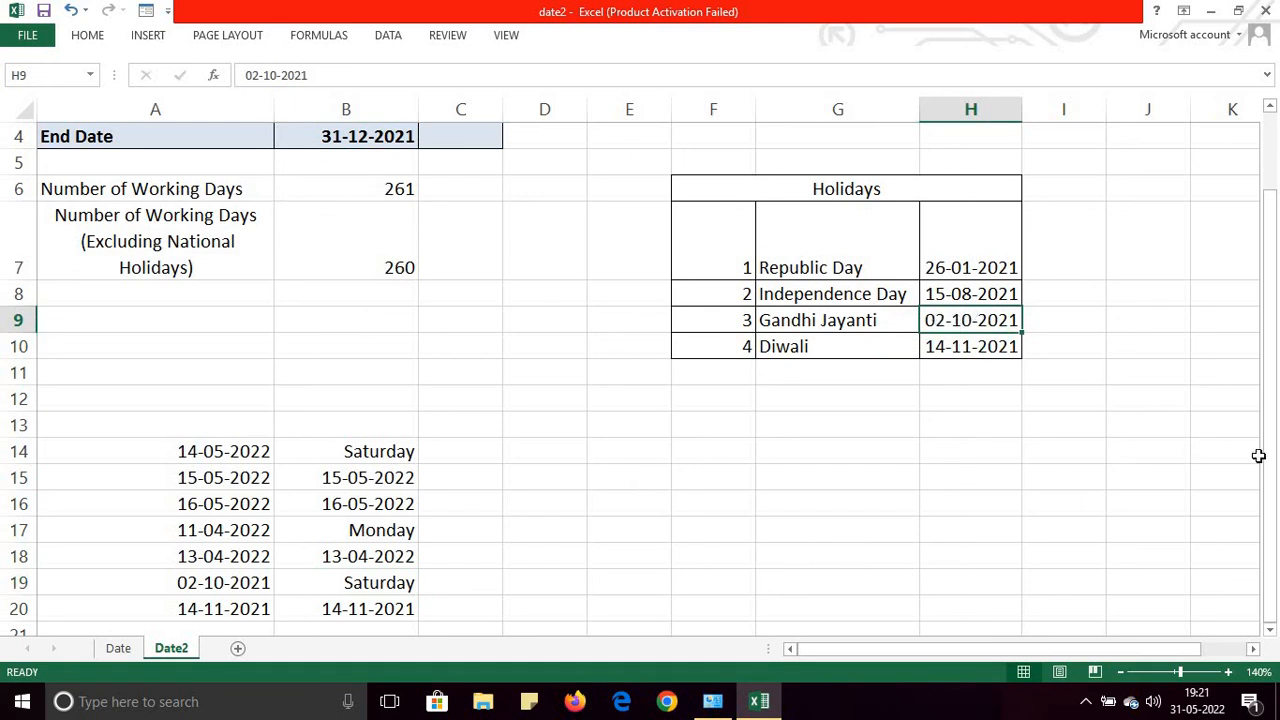
pyautogui.moveTo(1270, 456); pyautogui.dragTo(1270, 438)
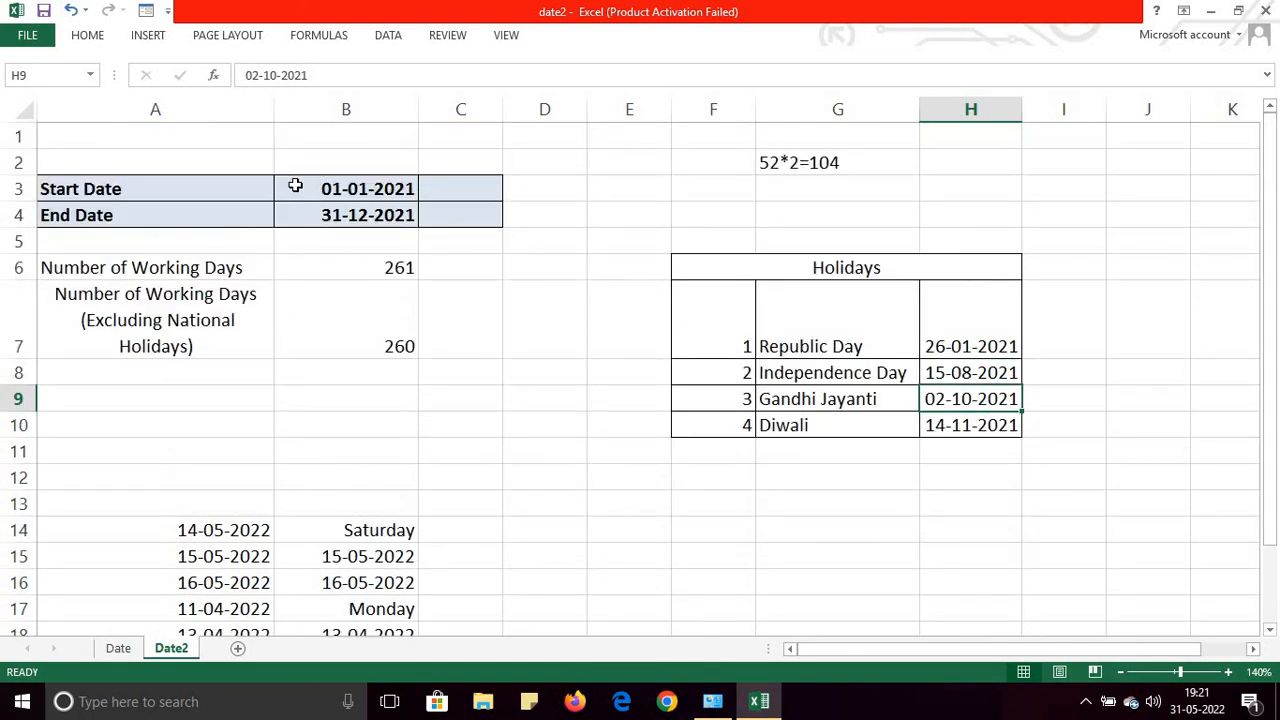
# - Review the NETWORKDAYS formulas in B6 and B7 against the start and end dates and the holiday dates in H7:H10
pyautogui.moveTo(320, 188); pyautogui.dragTo(341, 216)
pyautogui.click(346, 273)
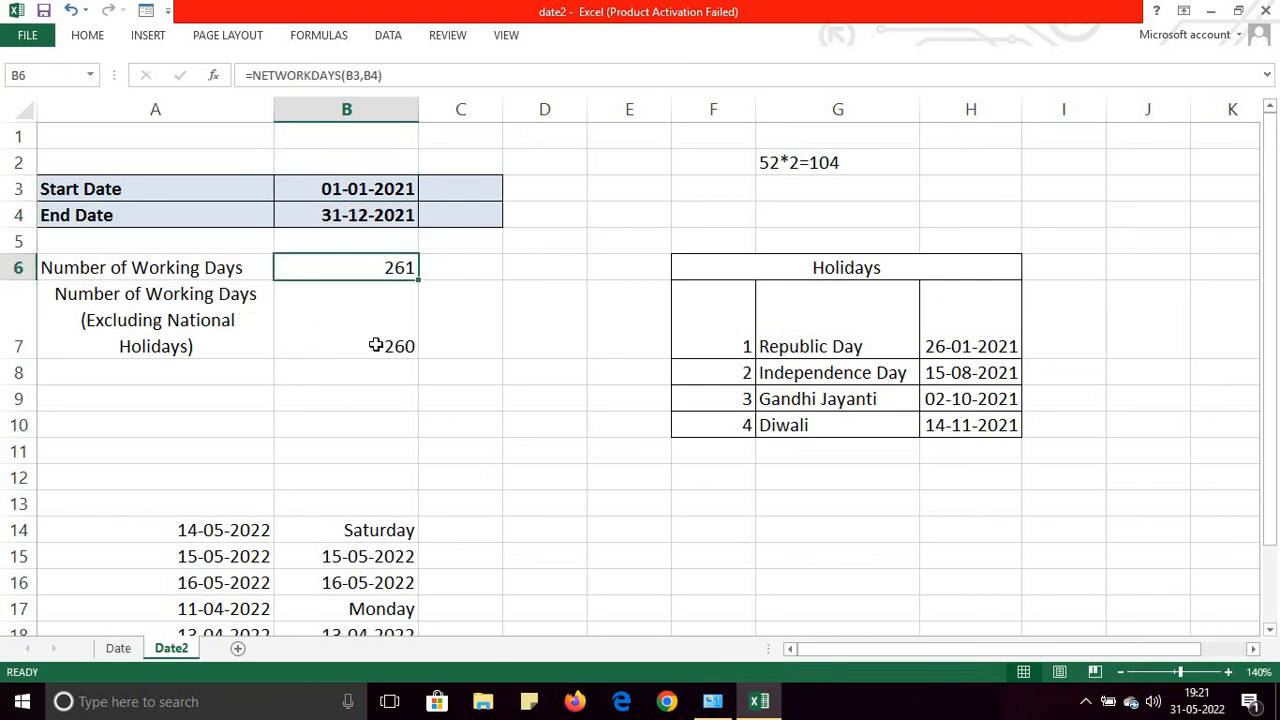
pyautogui.click(375, 345)
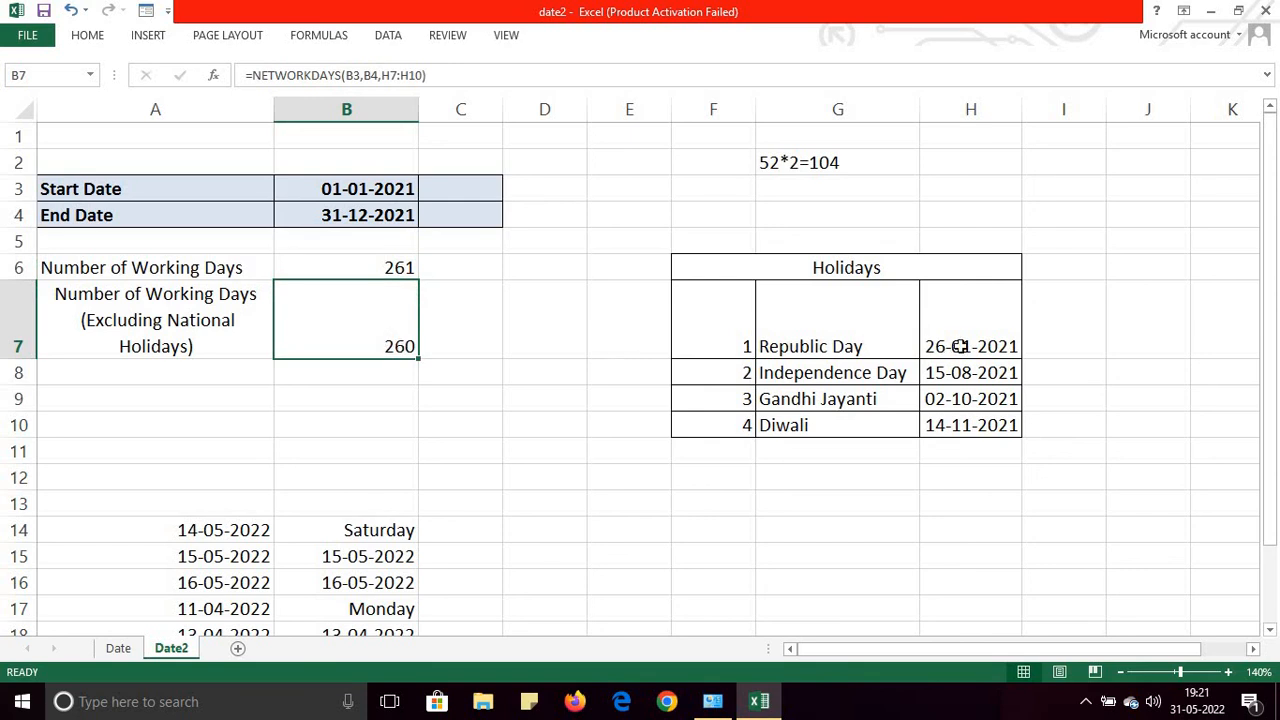
pyautogui.moveTo(954, 348); pyautogui.dragTo(956, 428)
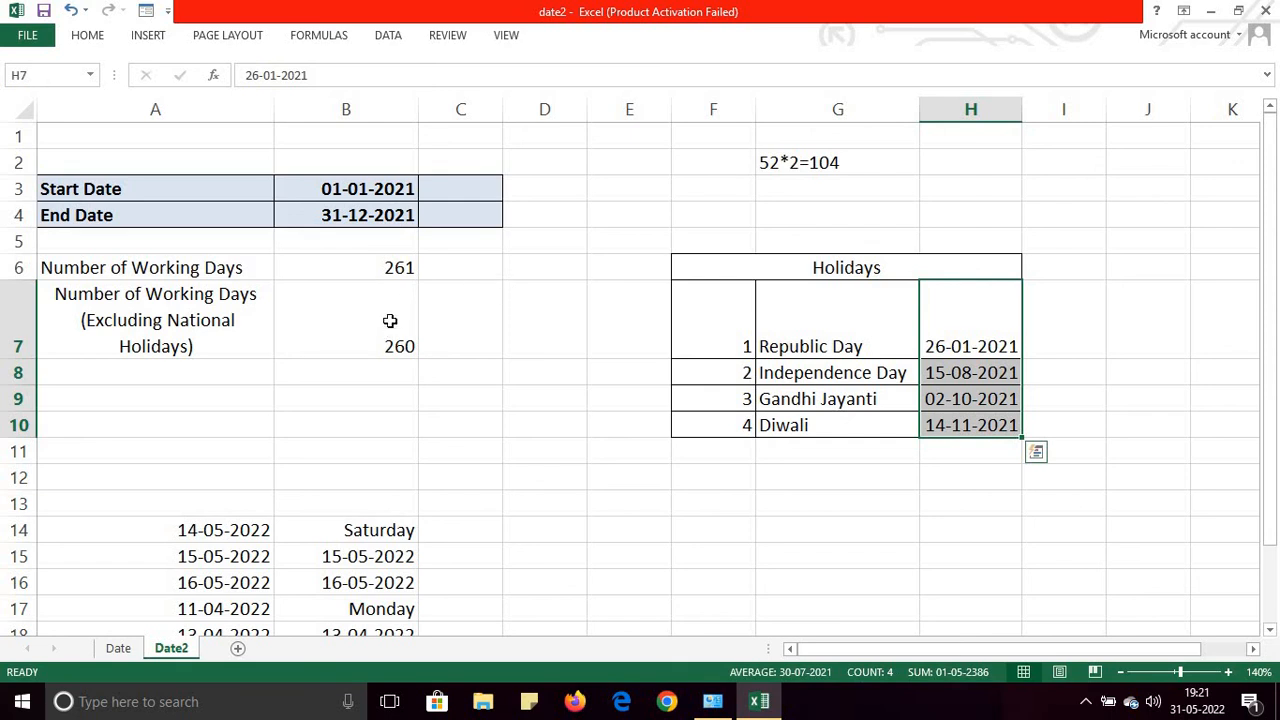
pyautogui.click(388, 267)
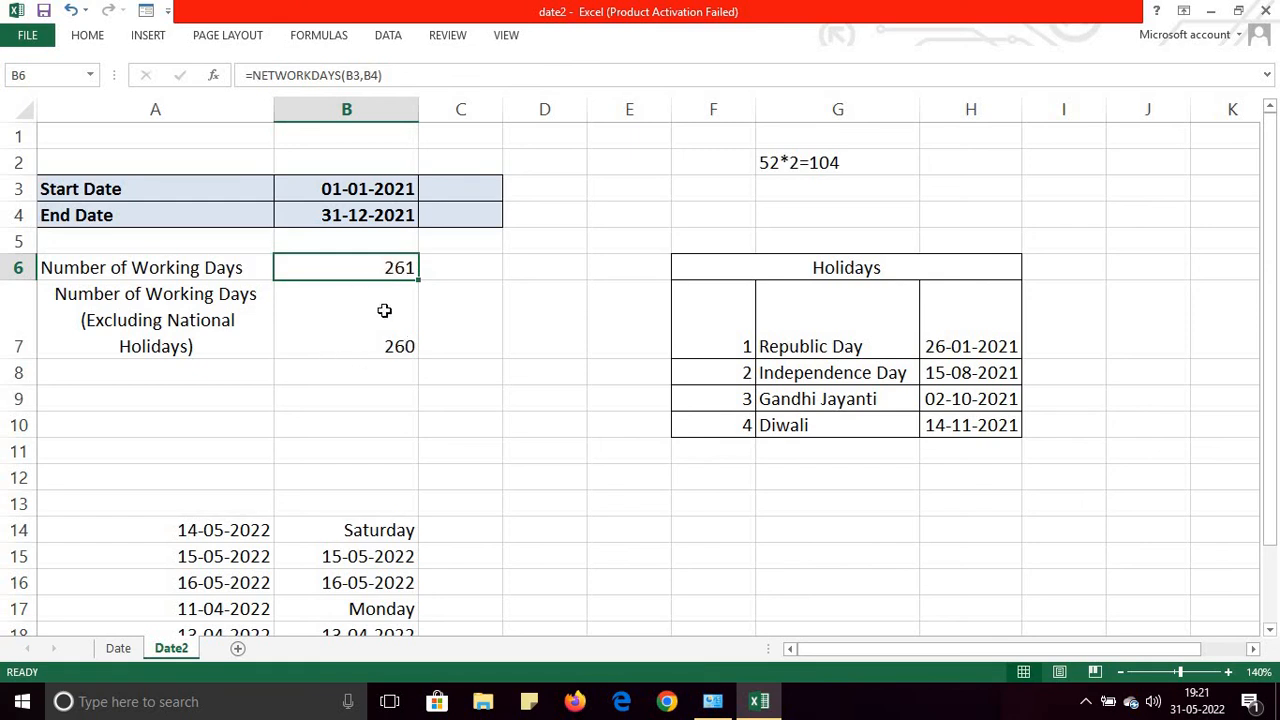
pyautogui.click(364, 342)
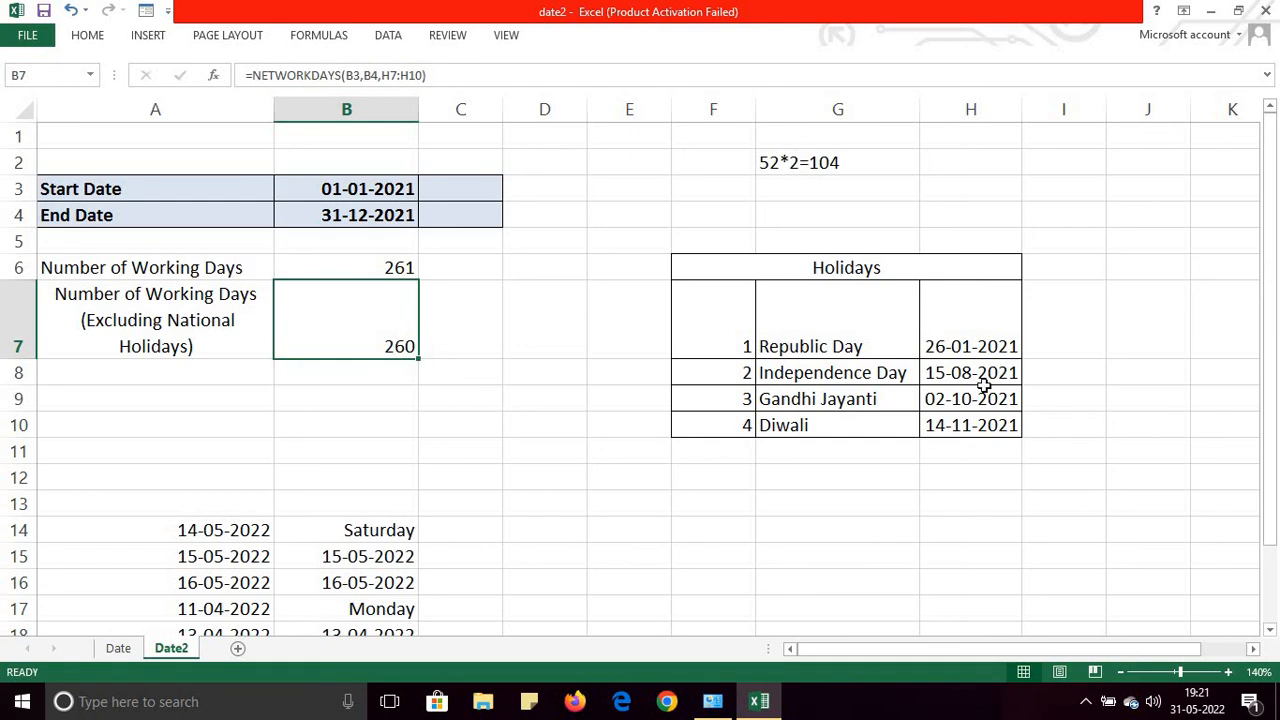
pyautogui.moveTo(963, 342); pyautogui.dragTo(986, 427)
pyautogui.moveTo(1274, 398)
pyautogui.mouseDown()
pyautogui.moveTo(1275, 410)
pyautogui.moveTo(1276, 390)
pyautogui.mouseUp()
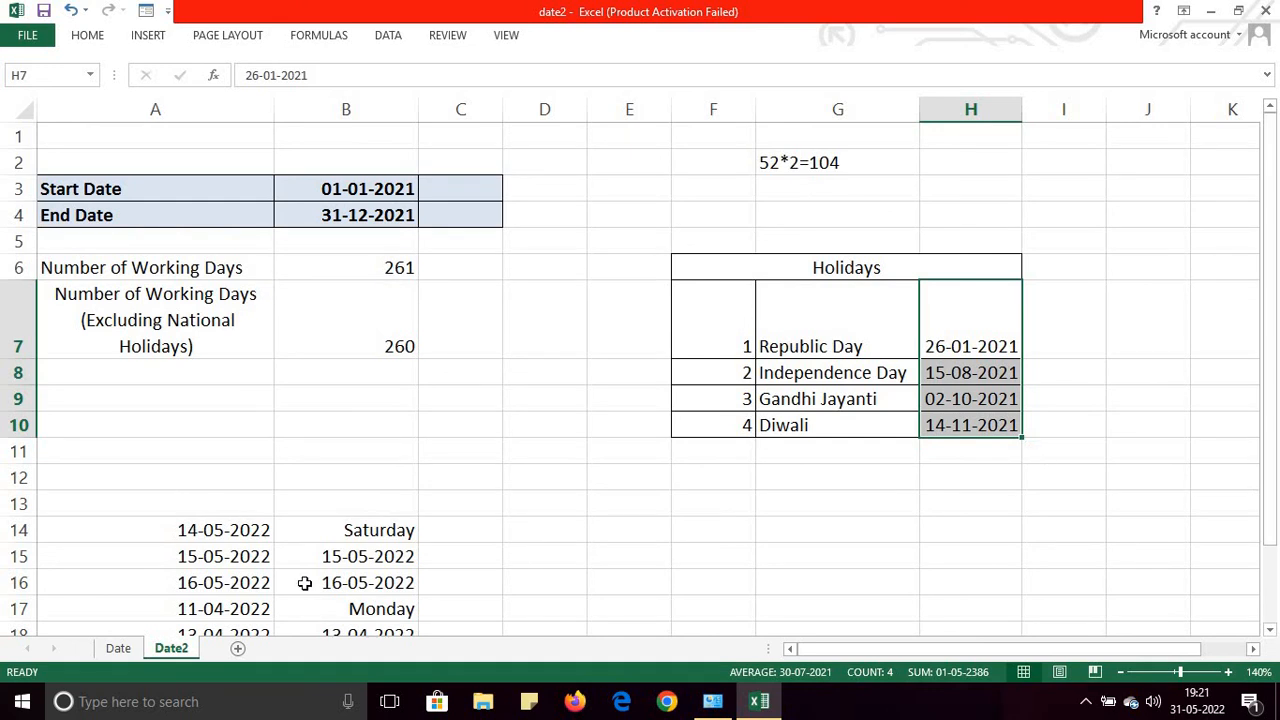
# - Switch to the Date sheet and review its function list from today through year in column A
pyautogui.click(127, 648)
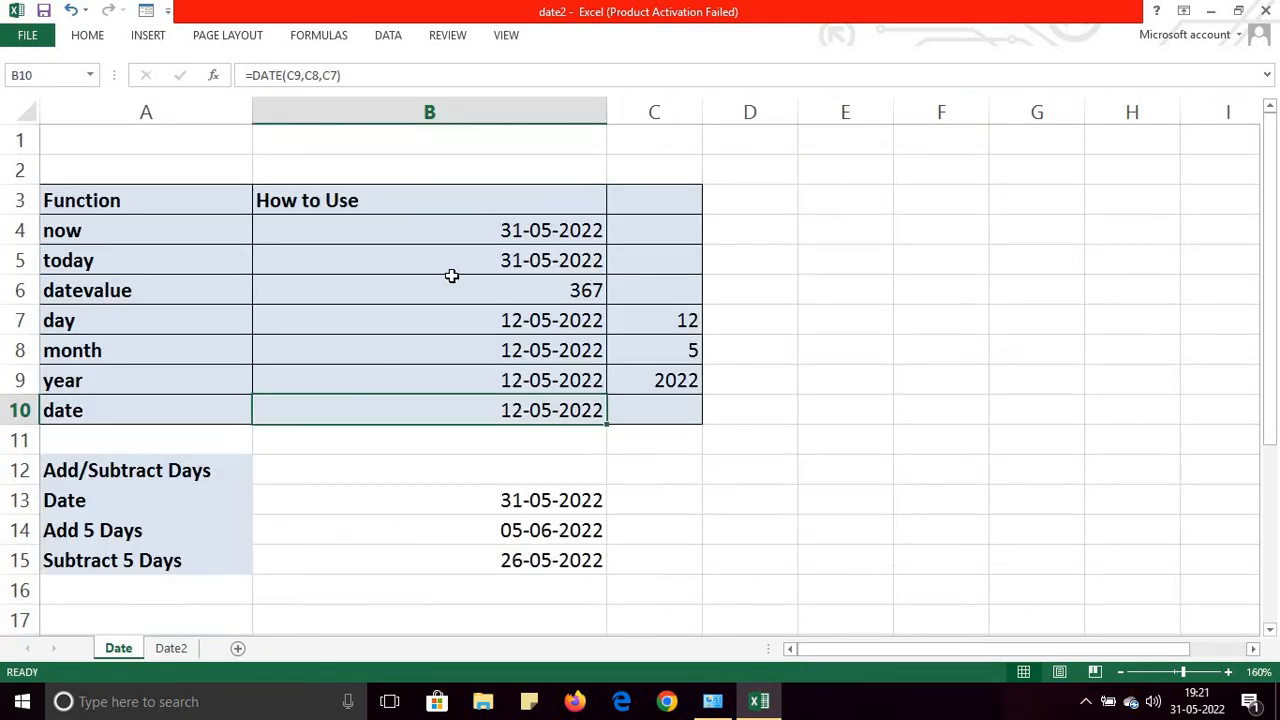
pyautogui.click(98, 258)
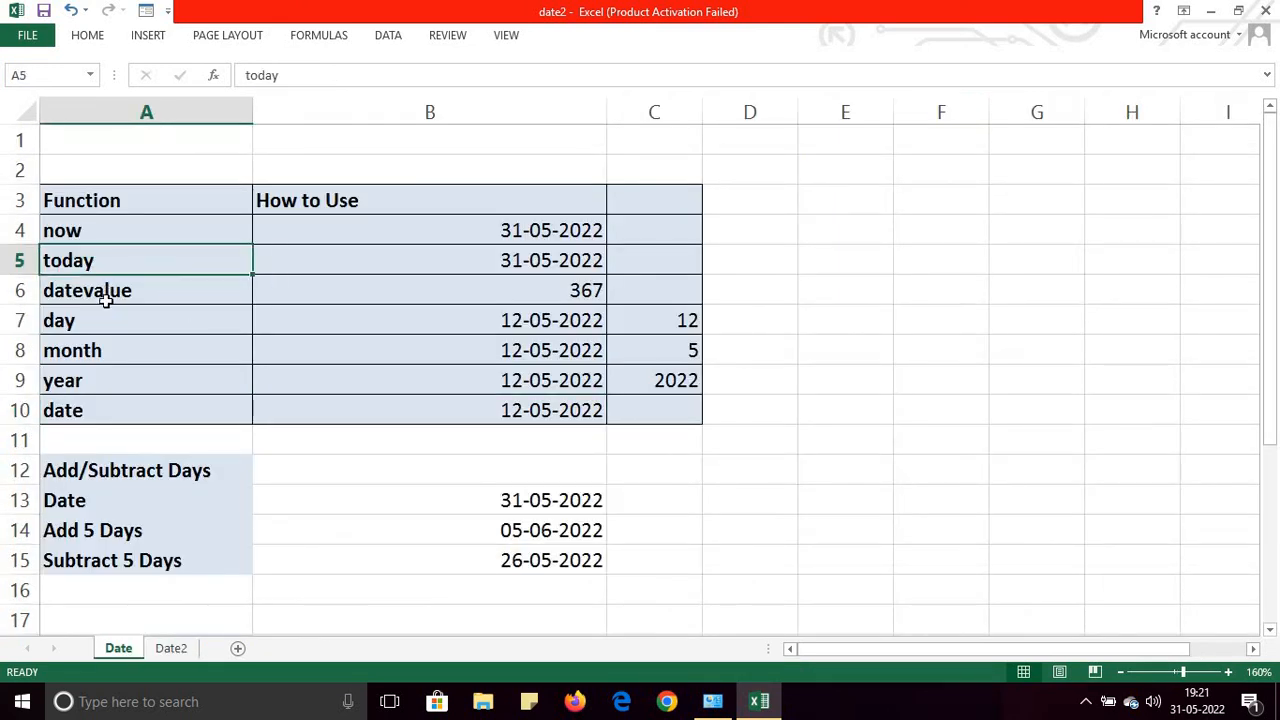
pyautogui.click(107, 300)
pyautogui.click(111, 322)
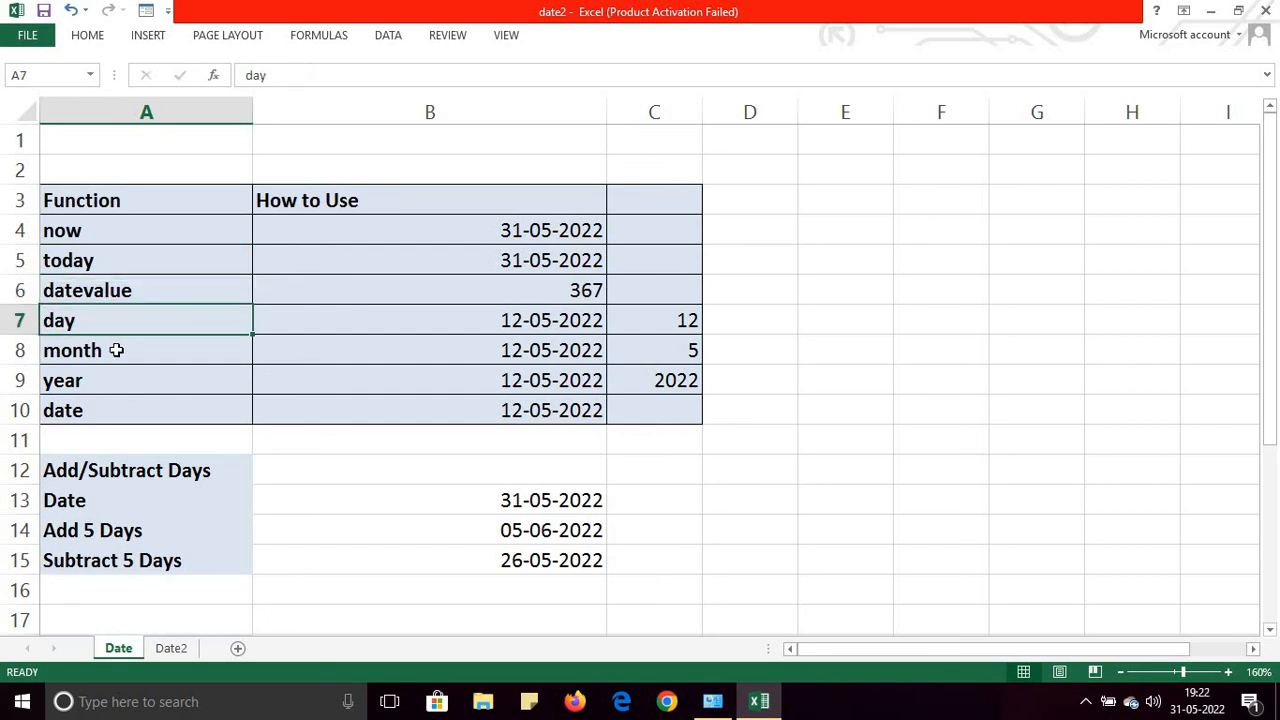
pyautogui.click(115, 360)
pyautogui.click(108, 390)
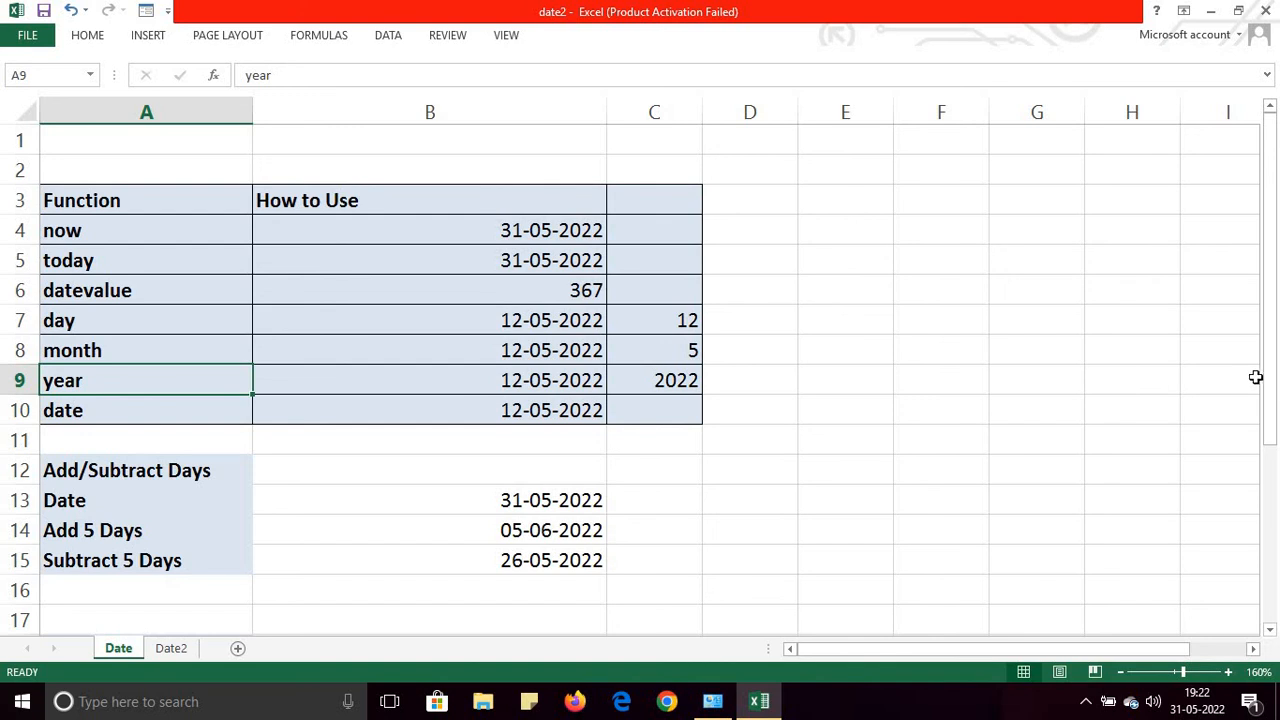
# - Examine the add/subtract days formulas in B13:B15 and the months date in B19, and return to the Date2 sheet
pyautogui.moveTo(1268, 377); pyautogui.dragTo(1268, 535)
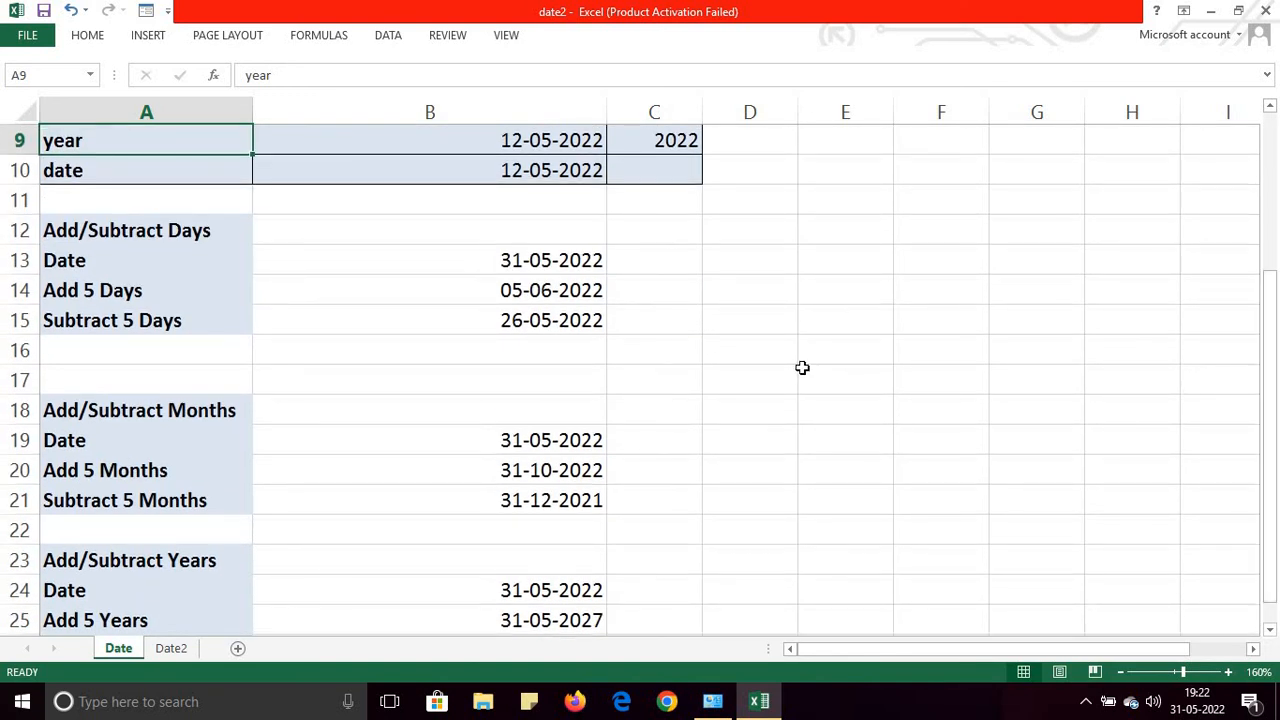
pyautogui.click(454, 271)
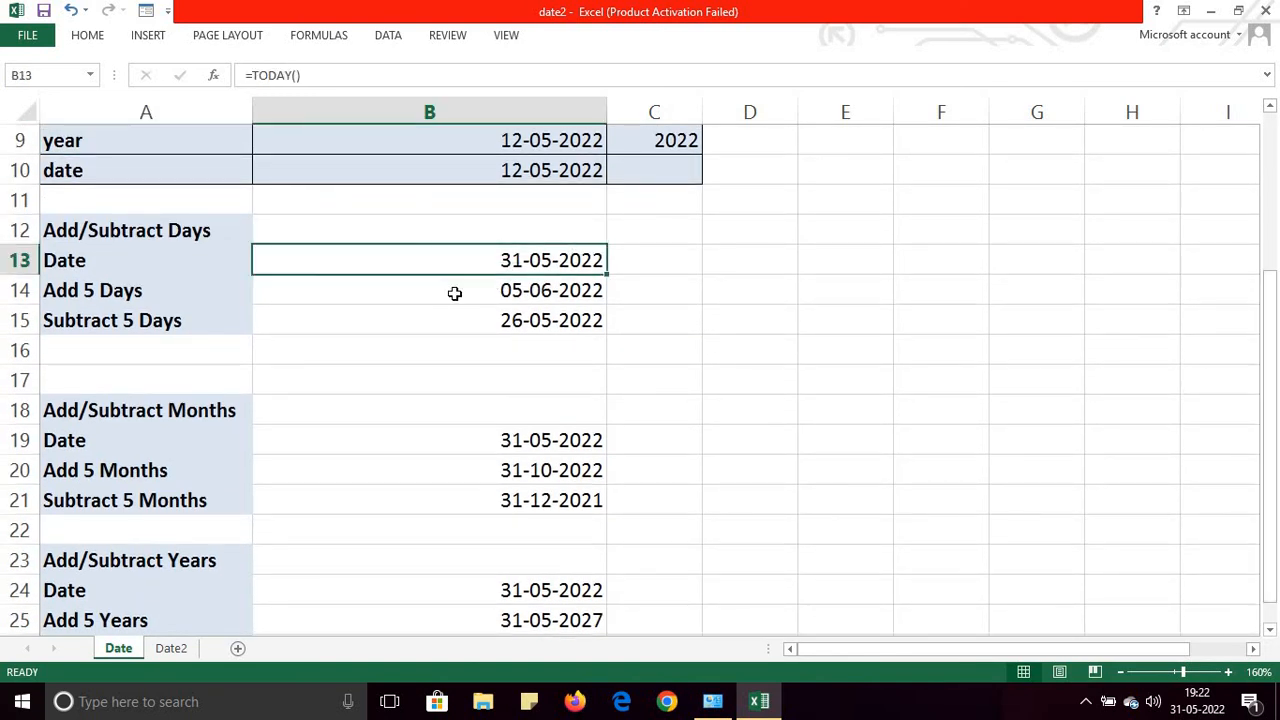
pyautogui.click(452, 298)
pyautogui.click(449, 318)
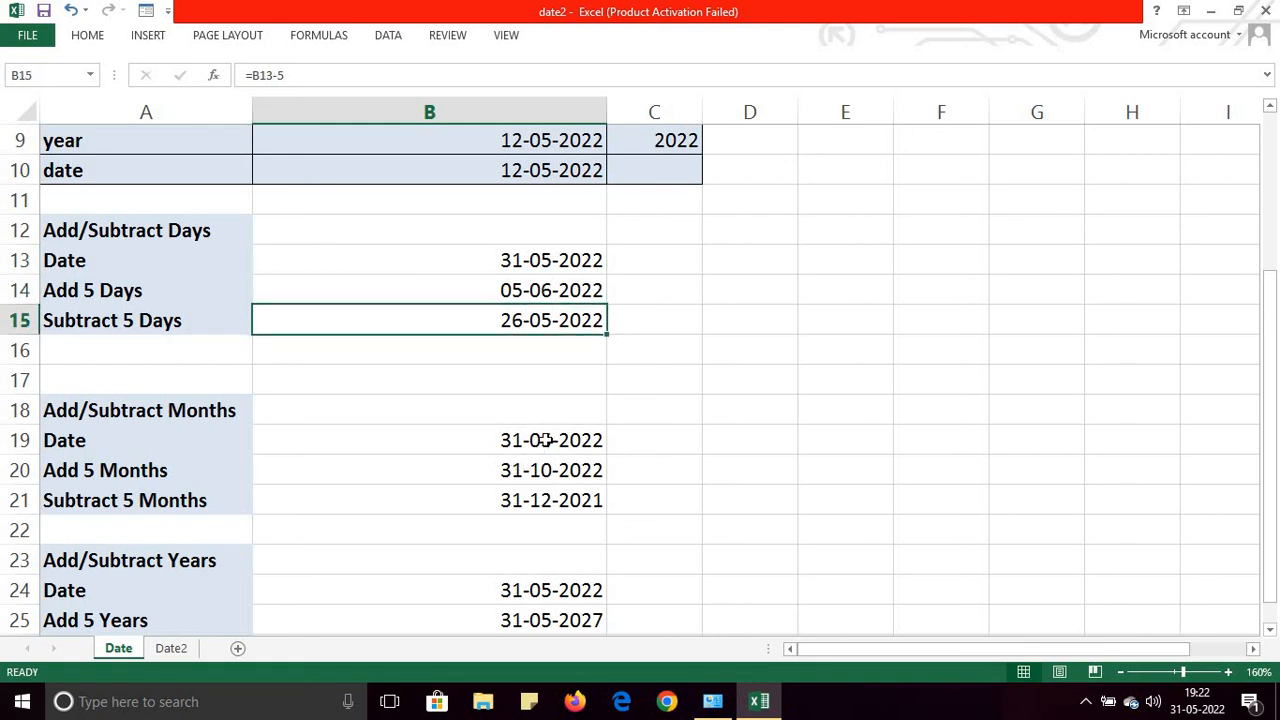
pyautogui.click(546, 440)
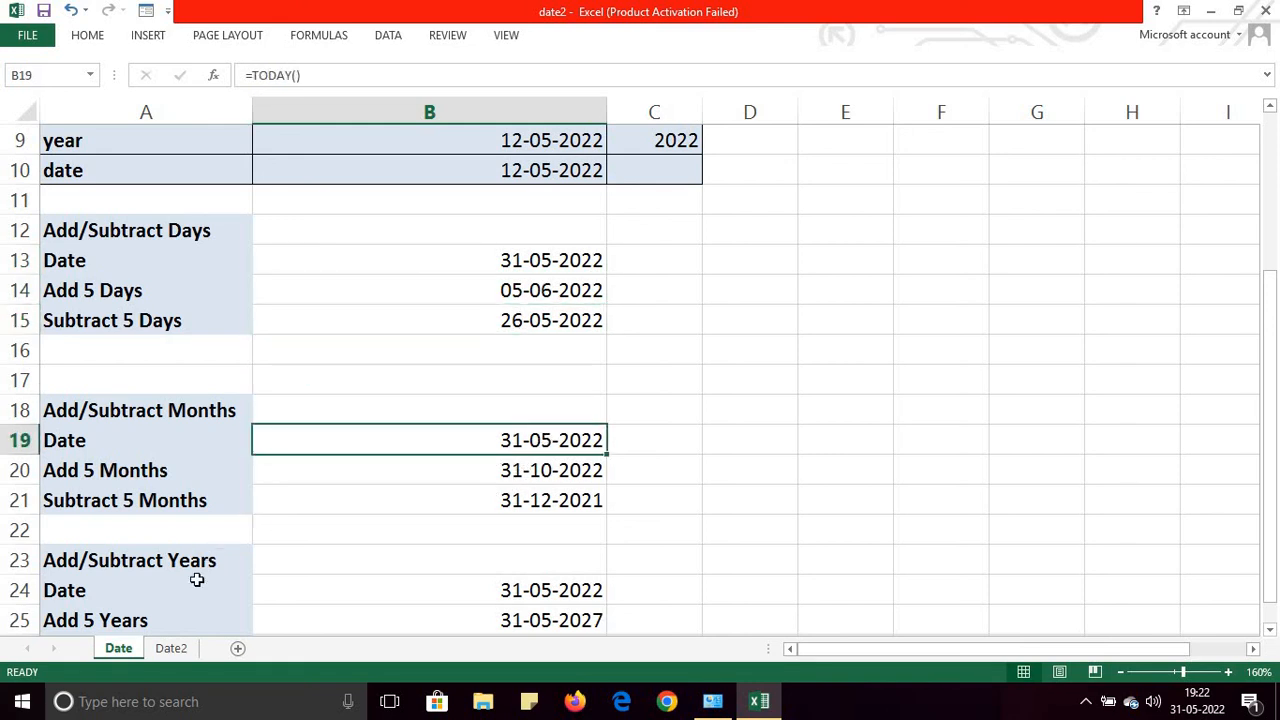
pyautogui.click(172, 649)
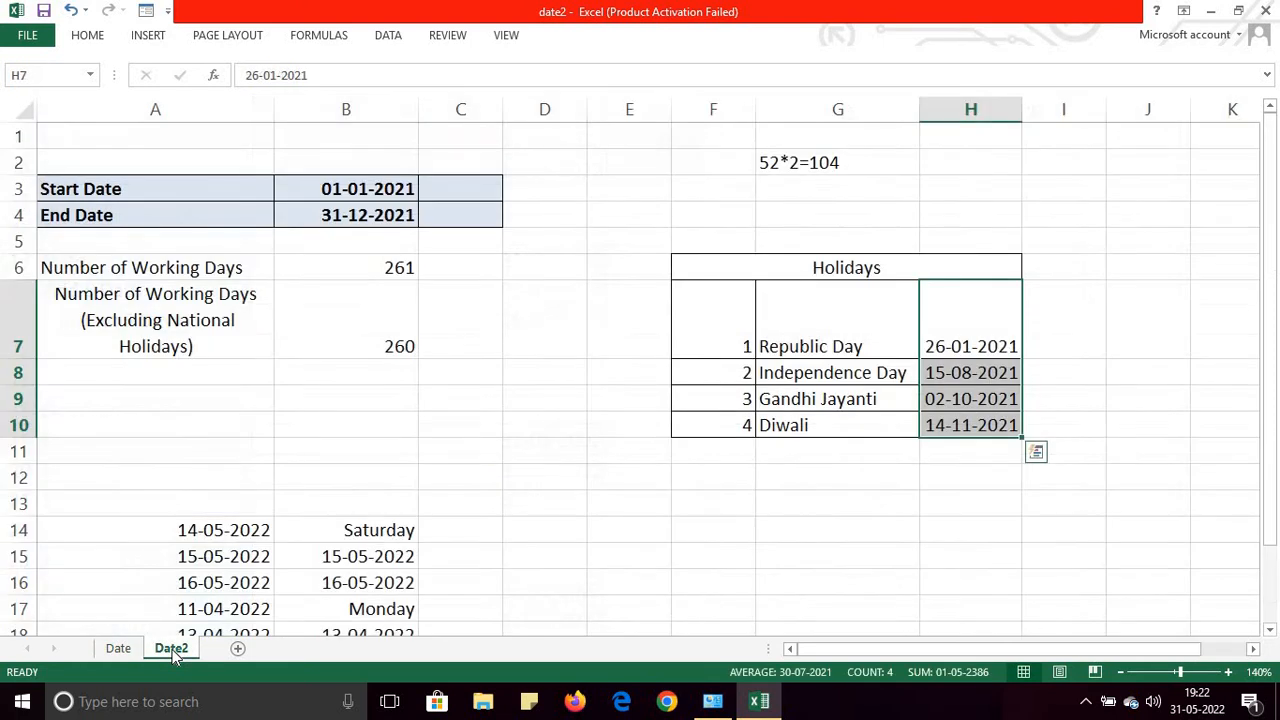